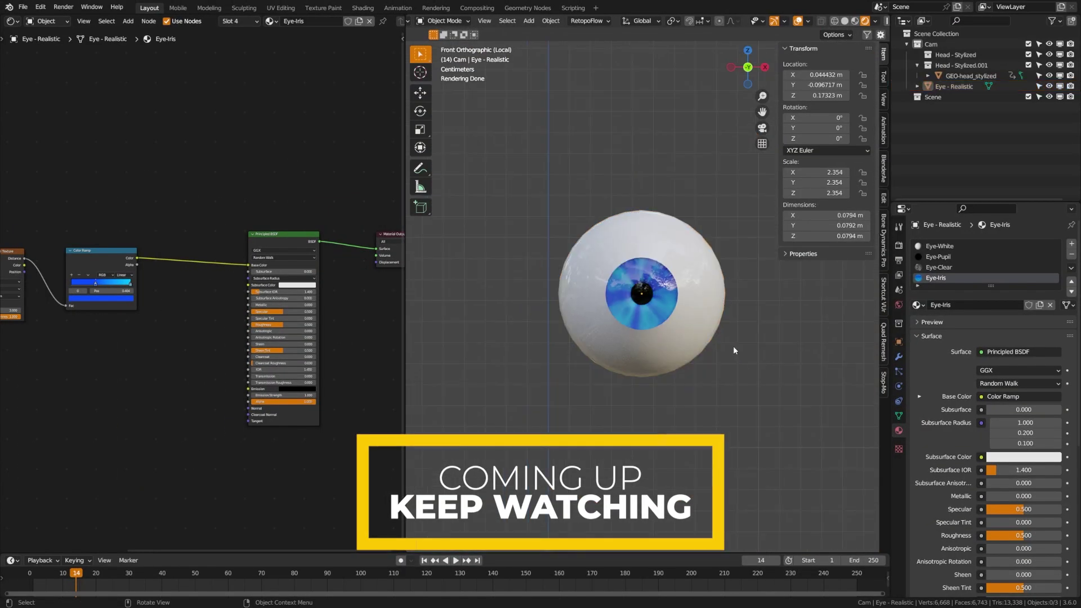
- Orbit the rendered head, reshape its mouth and jaw, then frame a side view
middle_click_drag(733, 345, 692, 368)
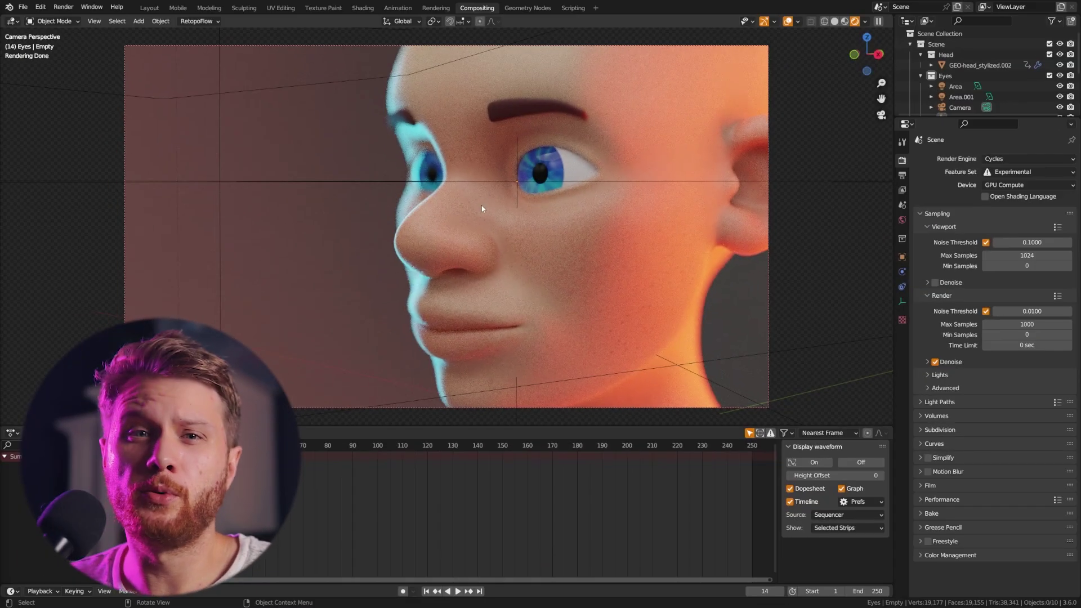
mouse_move(561, 290)
middle_mouse_down()
mouse_move(603, 241)
mouse_move(624, 247)
middle_mouse_up()
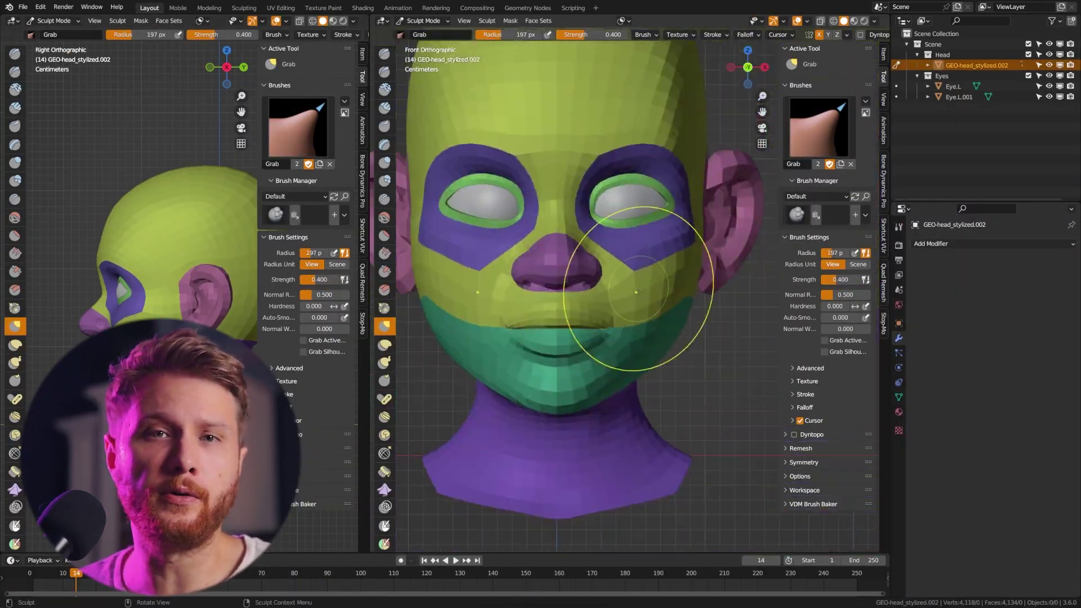
middle_click_drag(637, 291, 660, 319)
mouse_move(661, 318)
left_mouse_down()
mouse_move(613, 349)
mouse_move(624, 338)
left_mouse_up()
key("KP_3")
key("f")
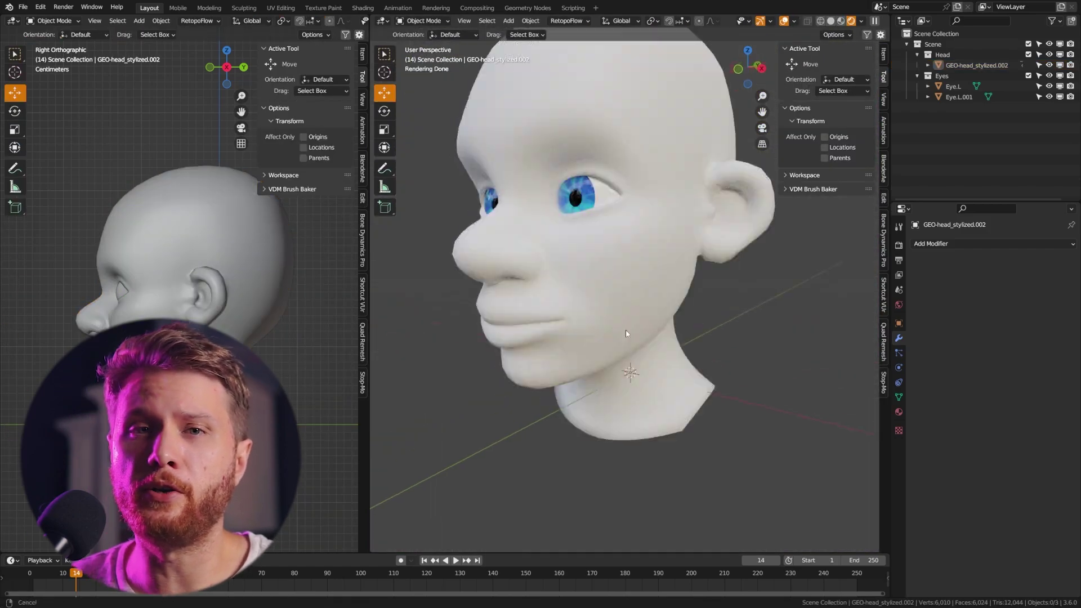
- Add a level-1 Subdivision Surface to the head, then split the viewport side by side
key("ctrl+1")
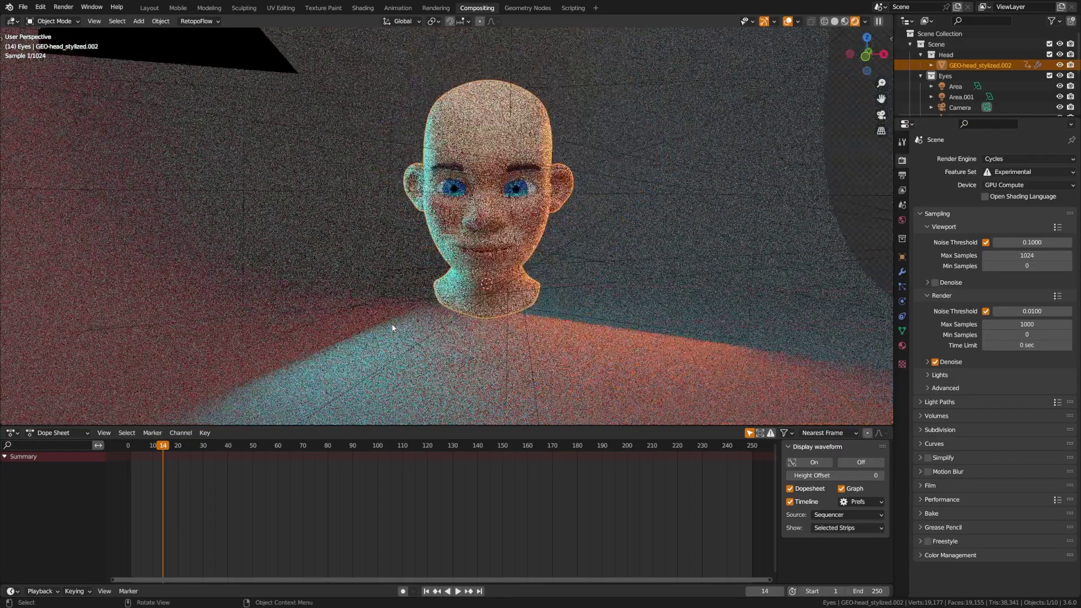
middle_click_drag(475, 316, 282, 225)
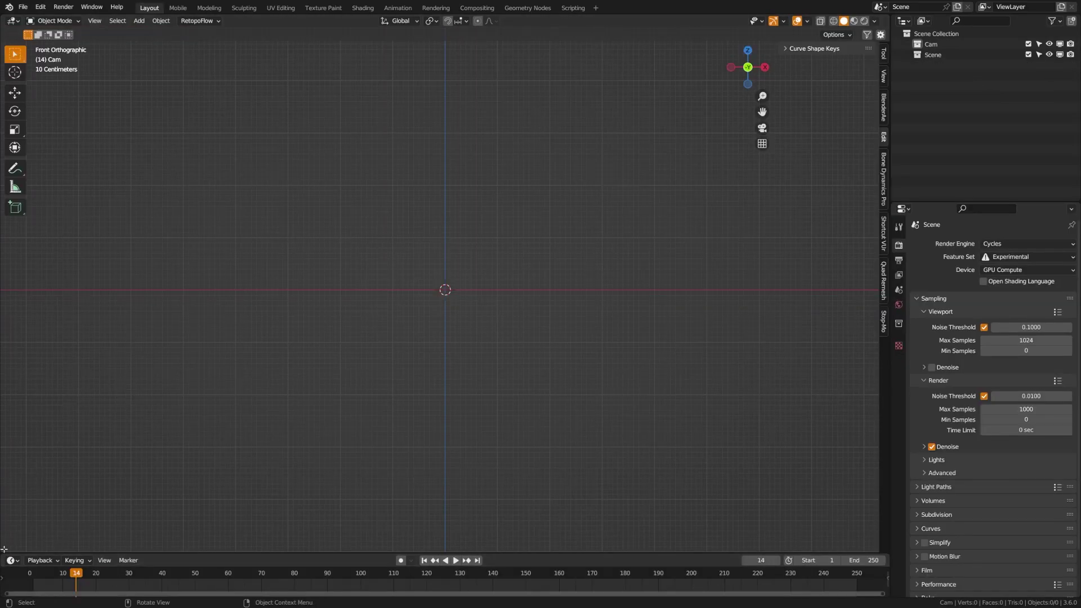
left_click_drag(4, 549, 406, 504)
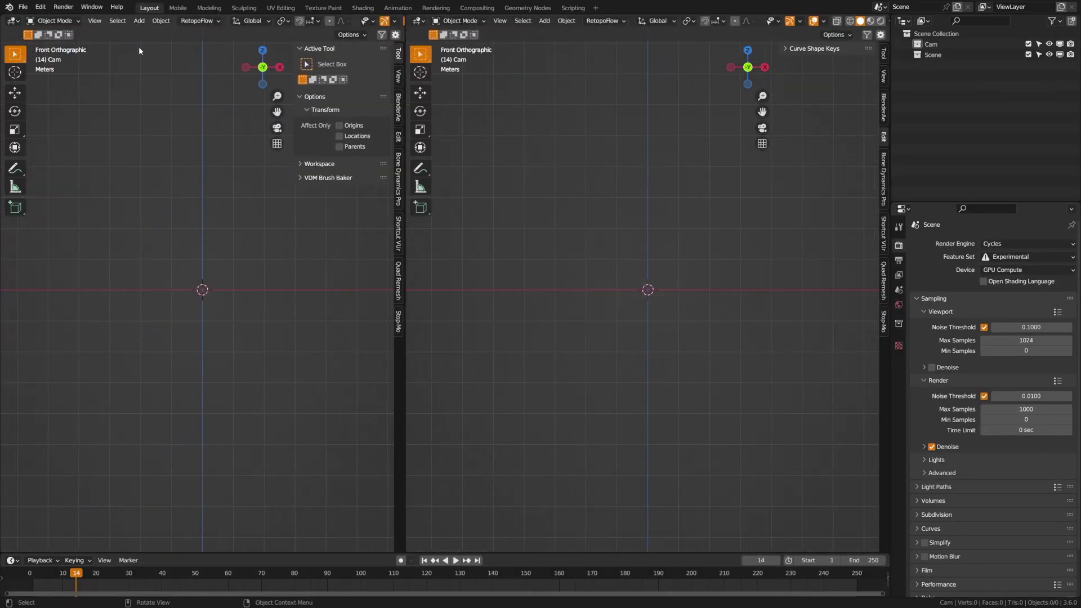
- Switch the left area to the Asset Browser and select the Human Base Meshes catalog
left_click(11, 21)
left_click(332, 86)
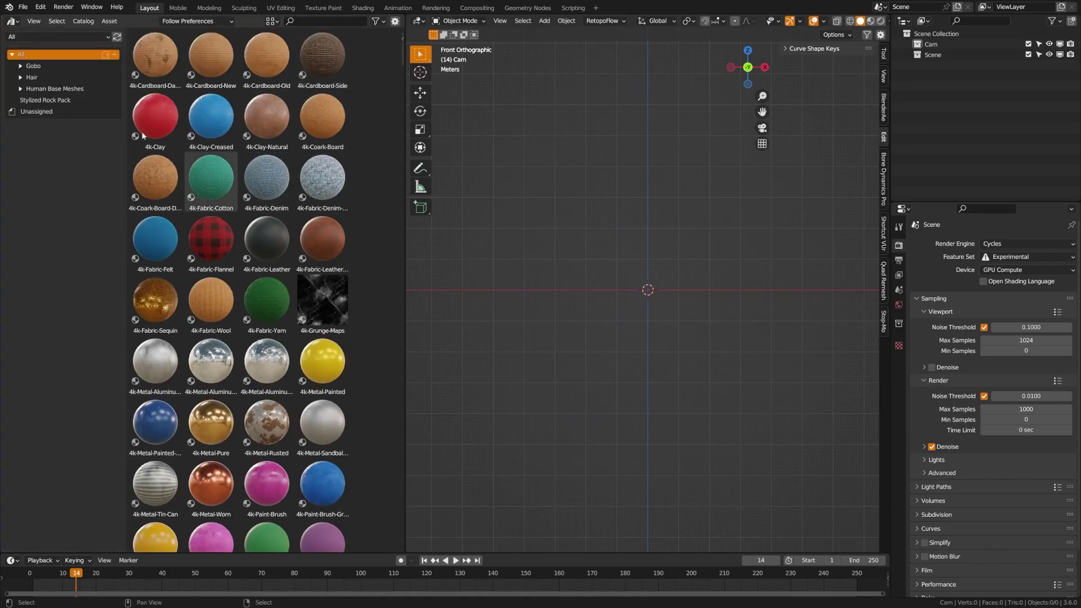
left_click(50, 90)
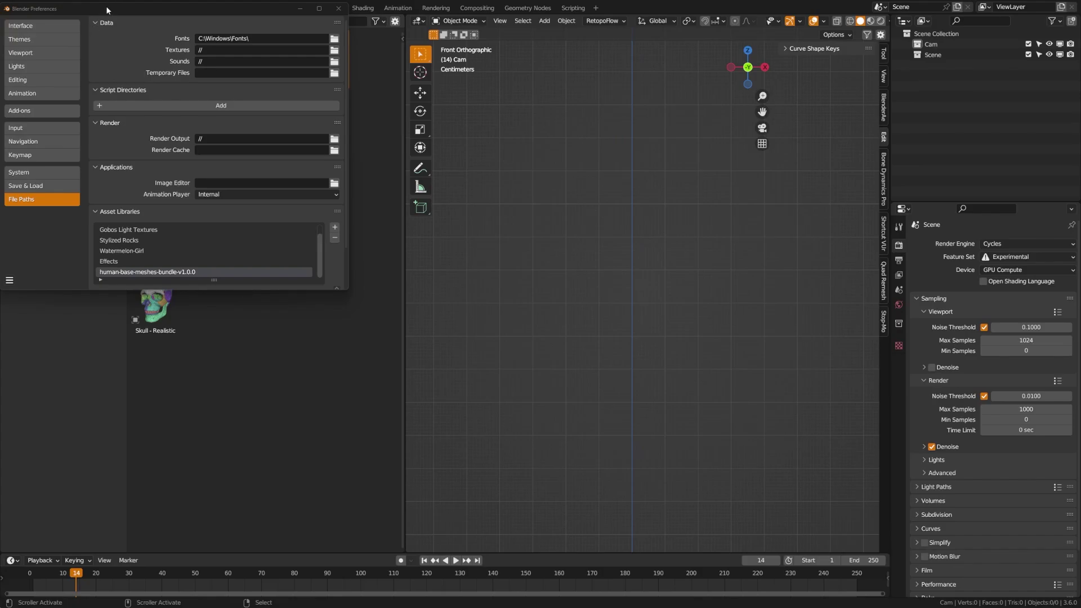
- Move the Preferences window aside to reveal the asset browser
left_click_drag(105, 5, 134, 65)
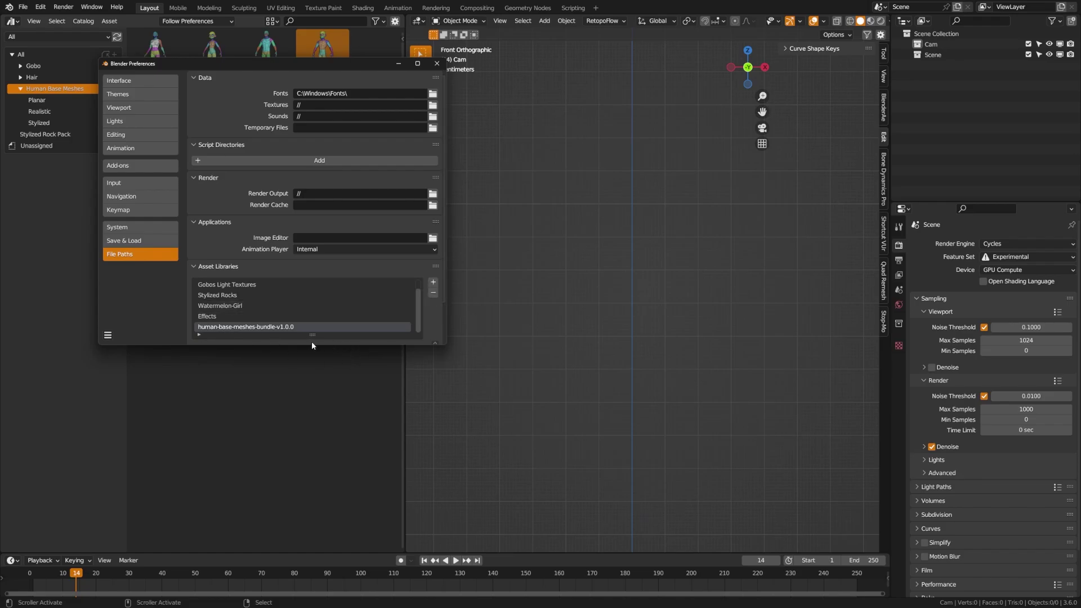
- Set the human-base-meshes library's Import Method to Append and close Preferences
scroll(444, 296, "down", 2)
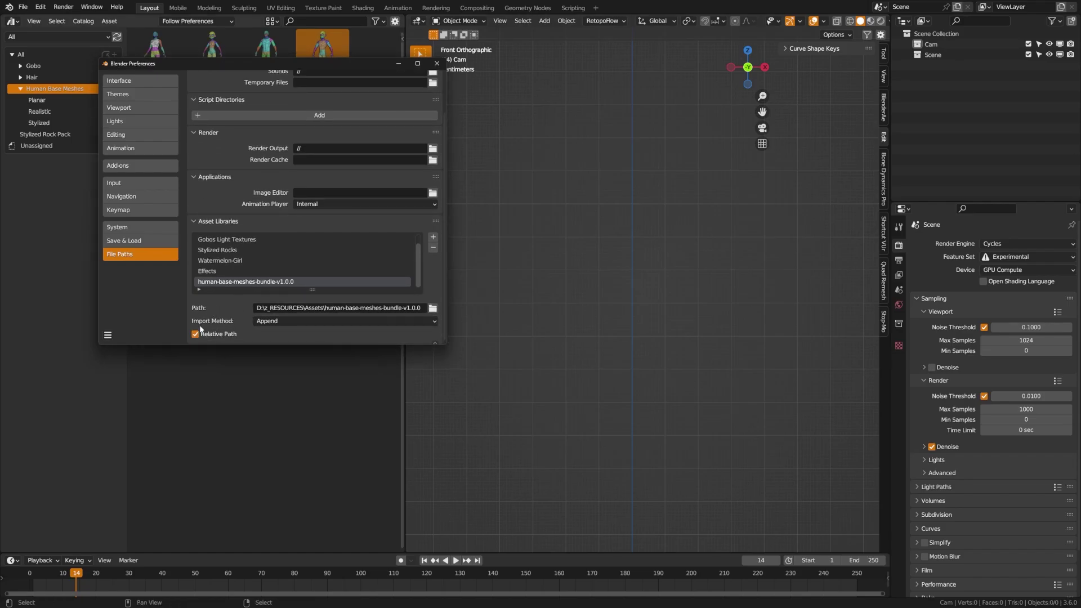
left_click(276, 321)
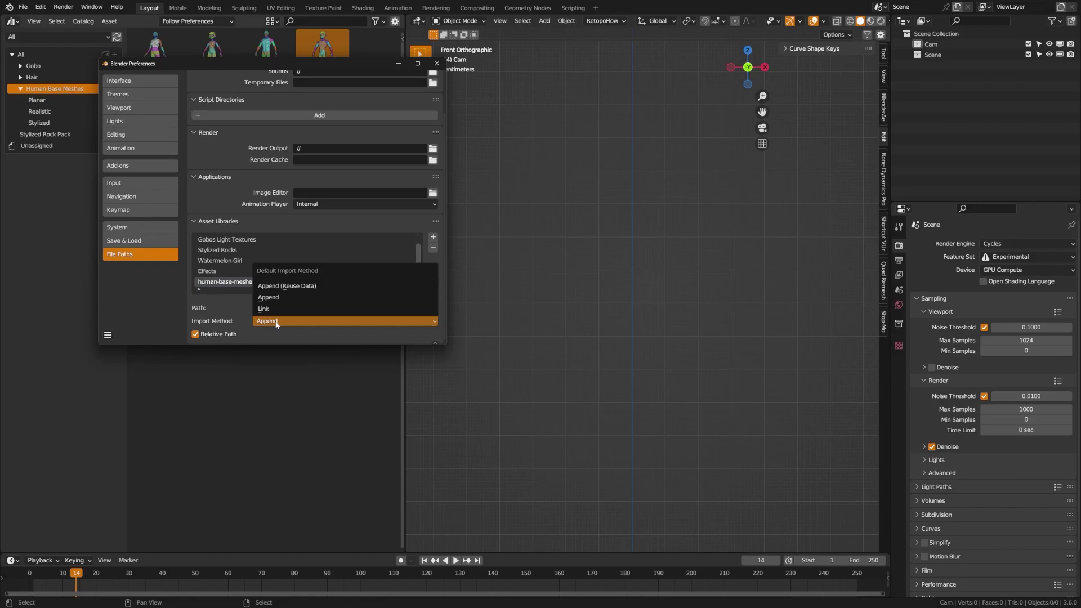
left_click(308, 302)
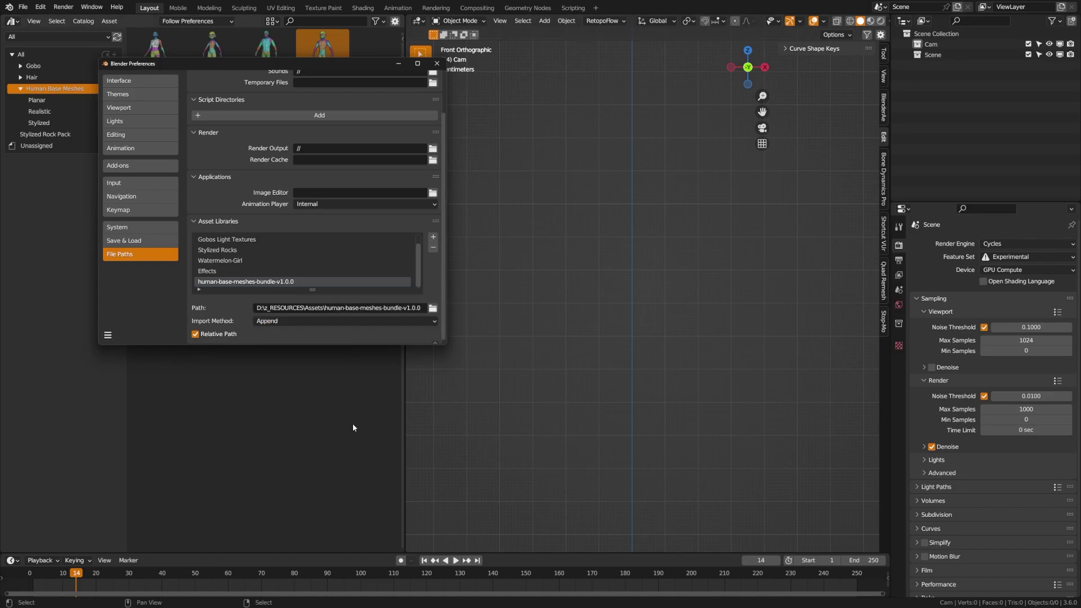
left_click(438, 63)
- Drag two Foot - Stylized assets into the scene and inspect them from the front
left_click_drag(322, 124, 686, 337)
left_click_drag(315, 121, 609, 339)
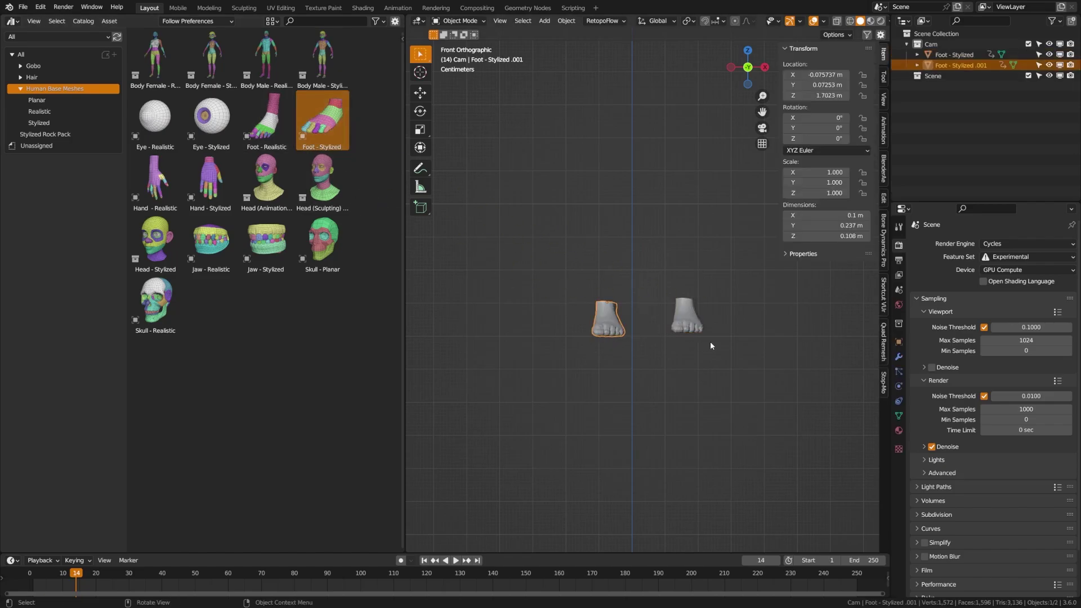
mouse_move(710, 342)
middle_mouse_down()
mouse_move(703, 315)
mouse_move(716, 351)
middle_mouse_up()
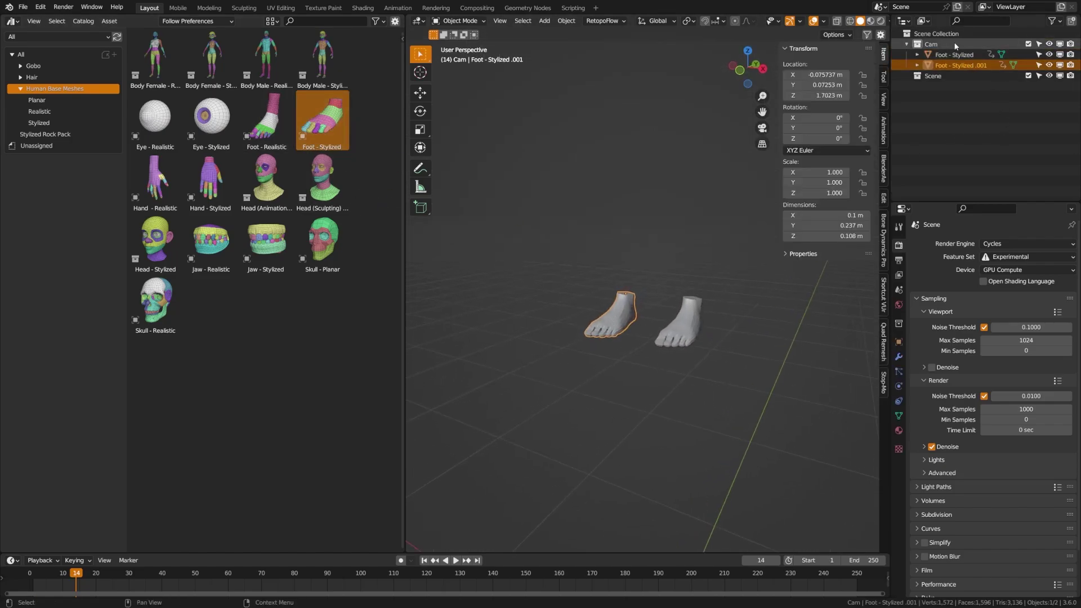
middle_click_drag(613, 337, 643, 345)
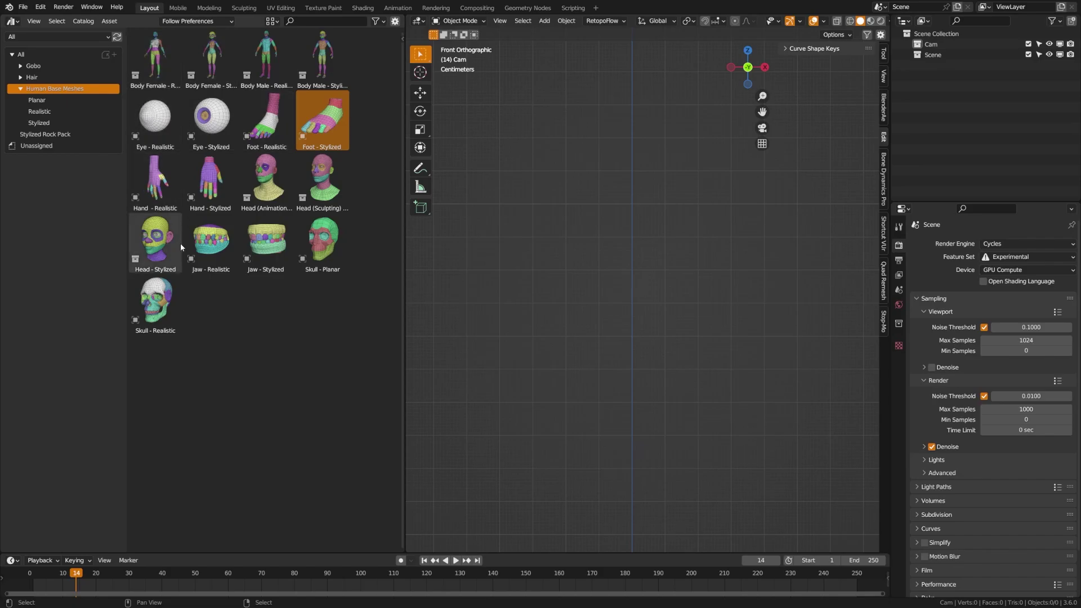
scroll(608, 346, "down", 5)
middle_click_drag(608, 347, 515, 321)
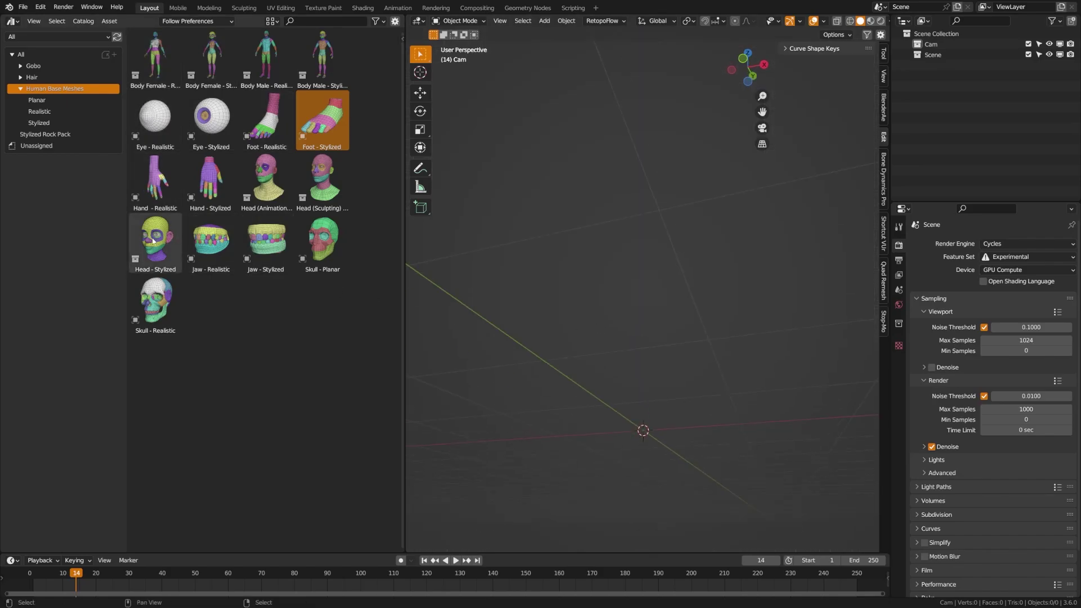
key("KP_1")
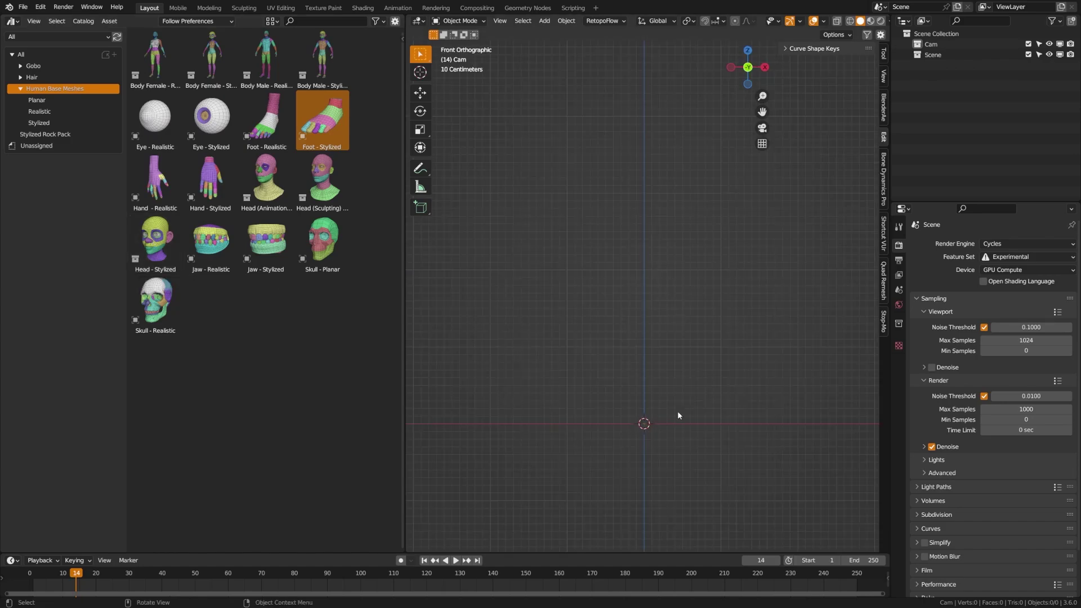
- Drag Head - Stylized into the viewport and uncheck Instance in the Add Collection panel
left_click_drag(156, 242, 650, 472)
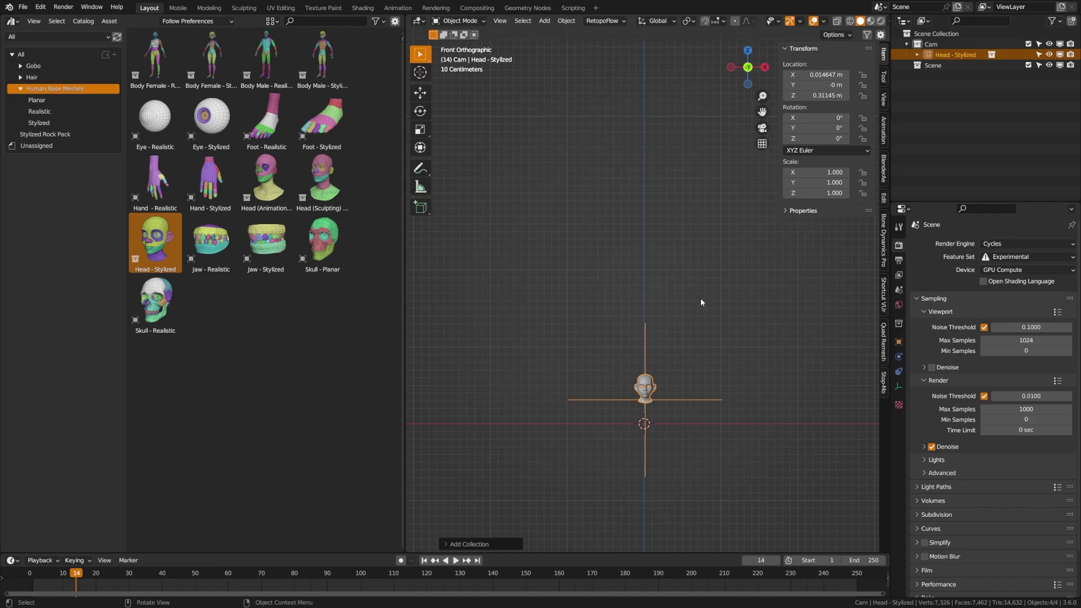
left_click(454, 544)
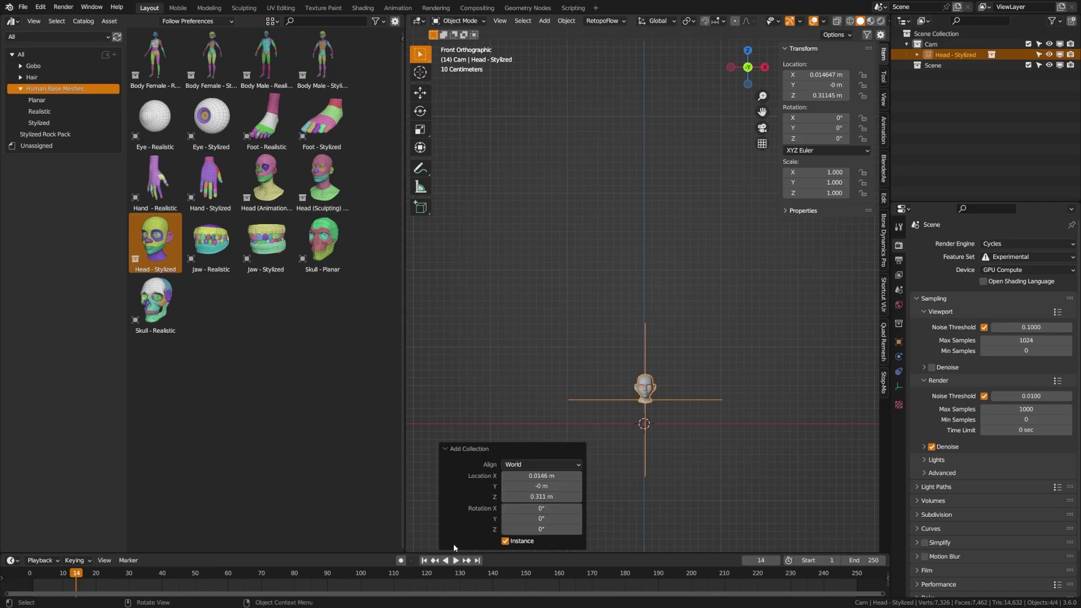
left_click(505, 542)
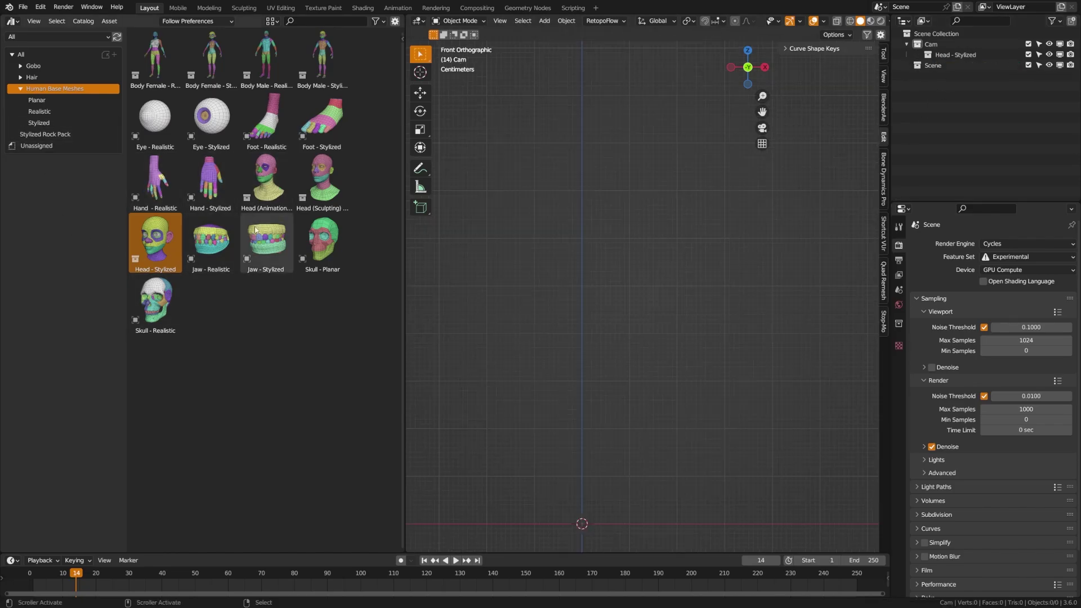
- Drop the Hand - Stylized asset into the scene and switch it to Sculpt Mode
left_click_drag(213, 187, 590, 414)
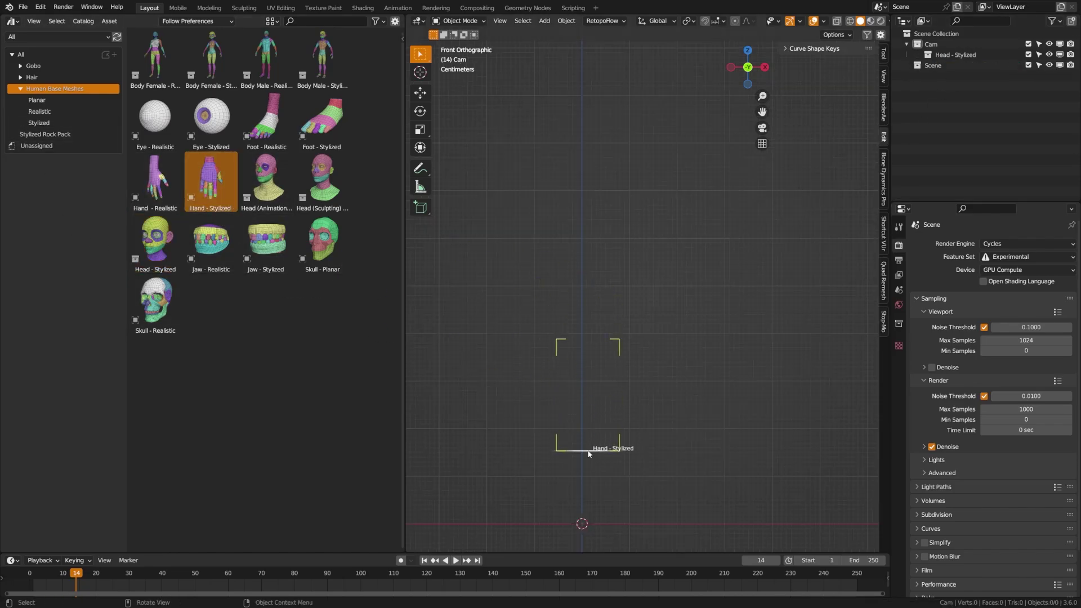
left_click_drag(587, 451, 588, 451)
mouse_move(600, 477)
middle_mouse_down("shift")
mouse_move(615, 417)
mouse_move(646, 389)
mouse_move(586, 375)
mouse_move(590, 391)
mouse_move(589, 382)
middle_mouse_up("shift")
key("ctrl+Tab")
left_click(603, 393)
- Set the sculpt brush radius to 225 px
scroll(584, 375, "up", 4)
scroll(600, 373, "up", 4)
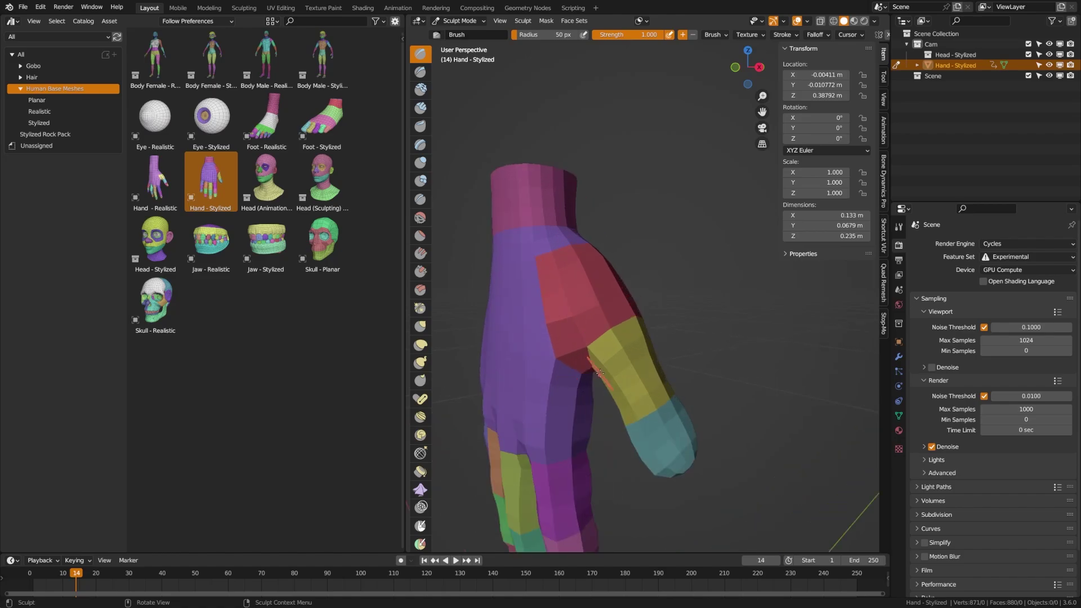
key("f")
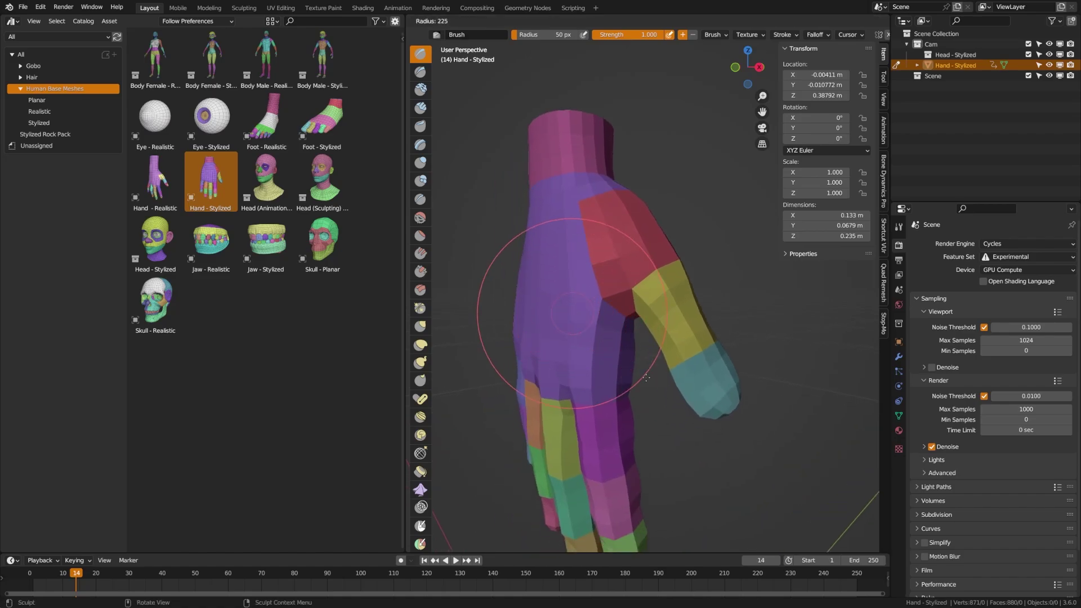
left_click(646, 378)
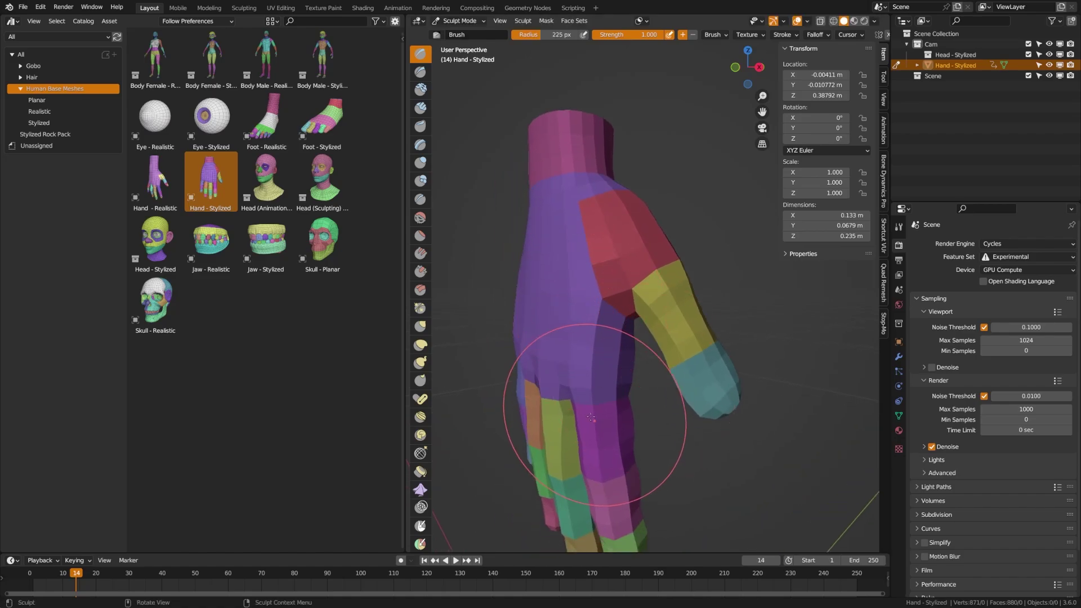
mouse_move(534, 459)
middle_mouse_down()
mouse_move(559, 398)
mouse_move(611, 370)
middle_mouse_up()
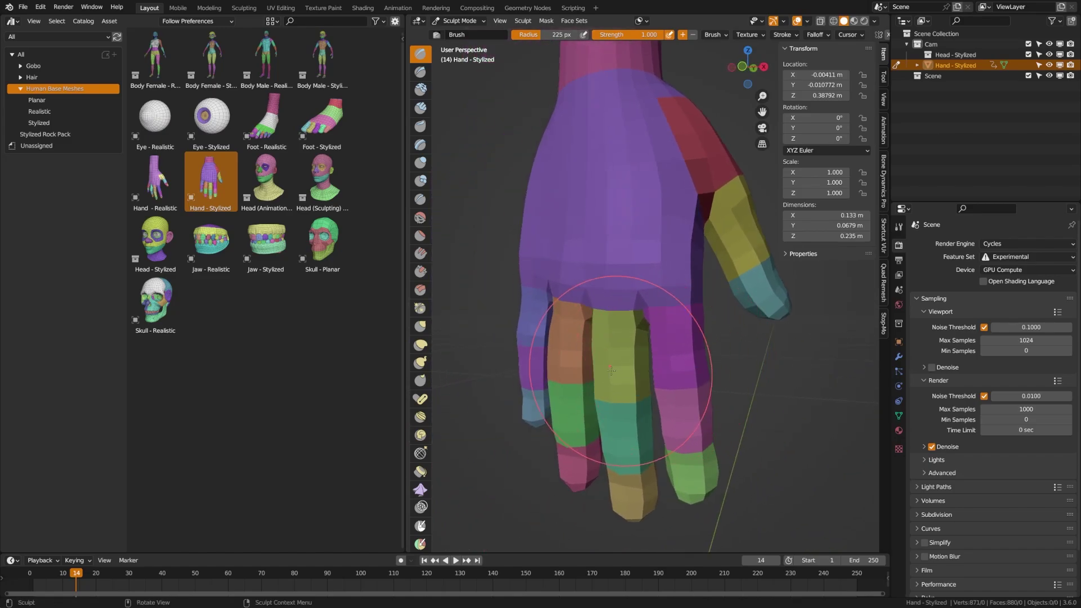
- Isolate and restore the finger face set, then hide and reveal the back-of-hand face set
key("shift+h")
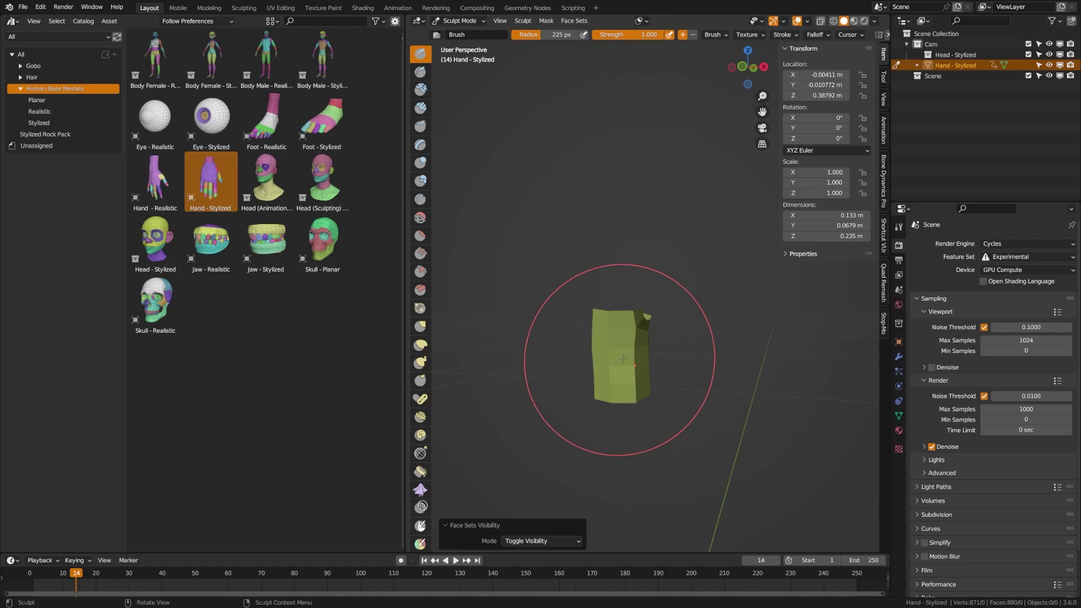
key("shift+h")
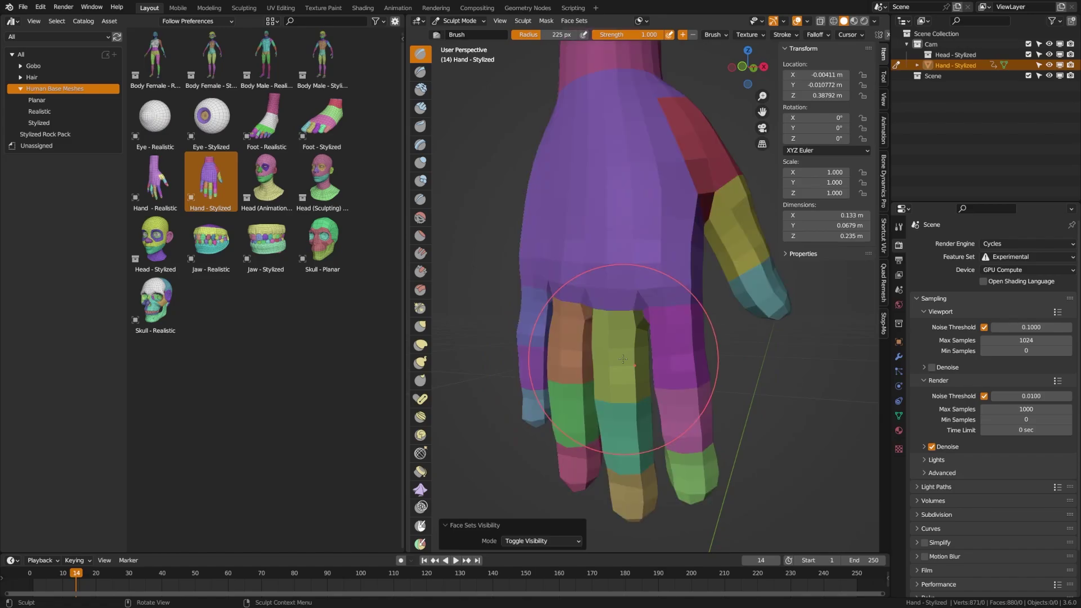
scroll(623, 359, "down", 2)
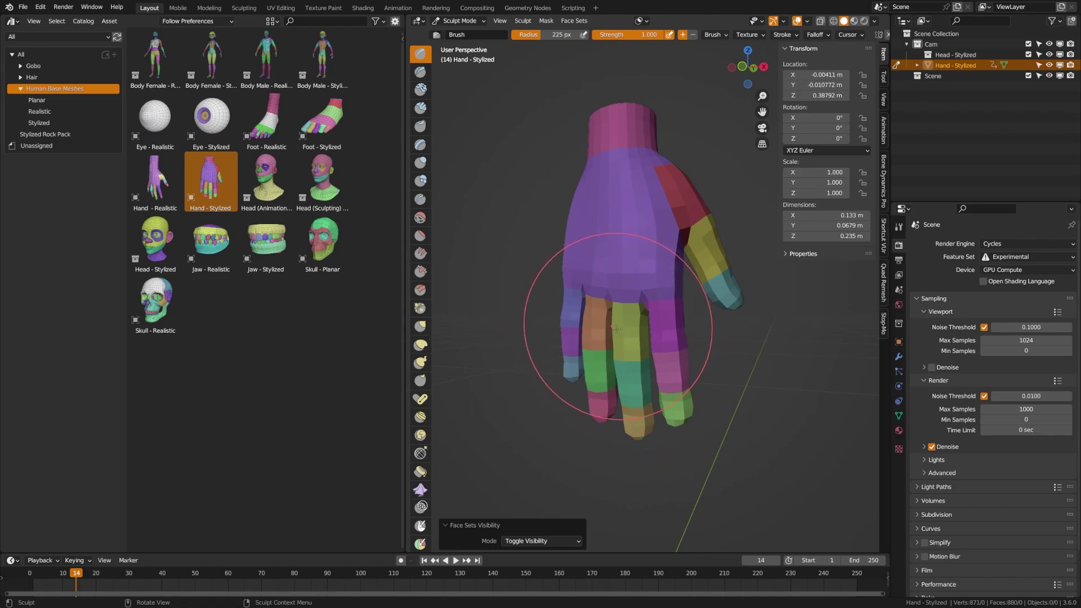
key("h")
middle_click_drag(629, 256, 586, 239)
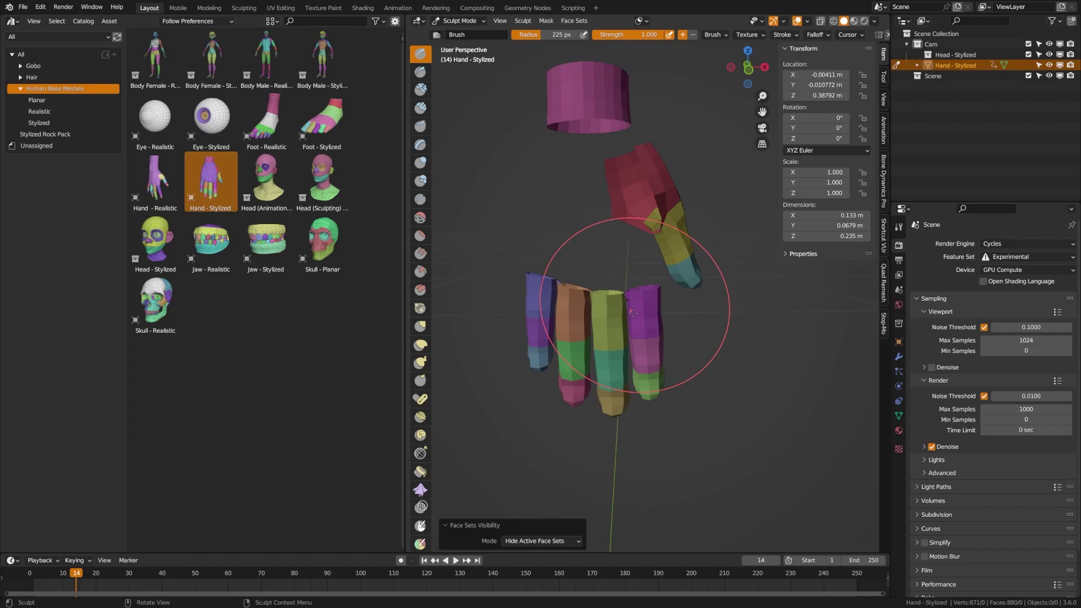
key("alt+h")
- Isolate the thumb face set, orbit around it, then reveal all hand face sets
middle_click_drag(647, 326, 679, 370)
mouse_move(610, 412)
middle_mouse_down()
mouse_move(653, 405)
mouse_move(629, 402)
mouse_move(641, 445)
middle_mouse_up()
scroll(642, 444, "up", 5)
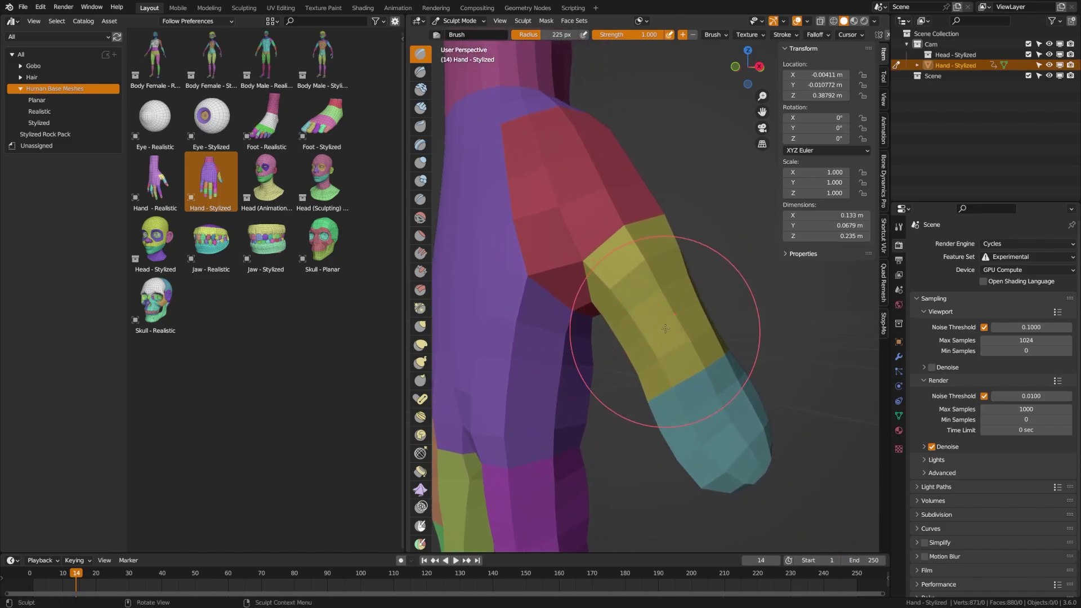
key("shift+h")
middle_click_drag(663, 329, 656, 306)
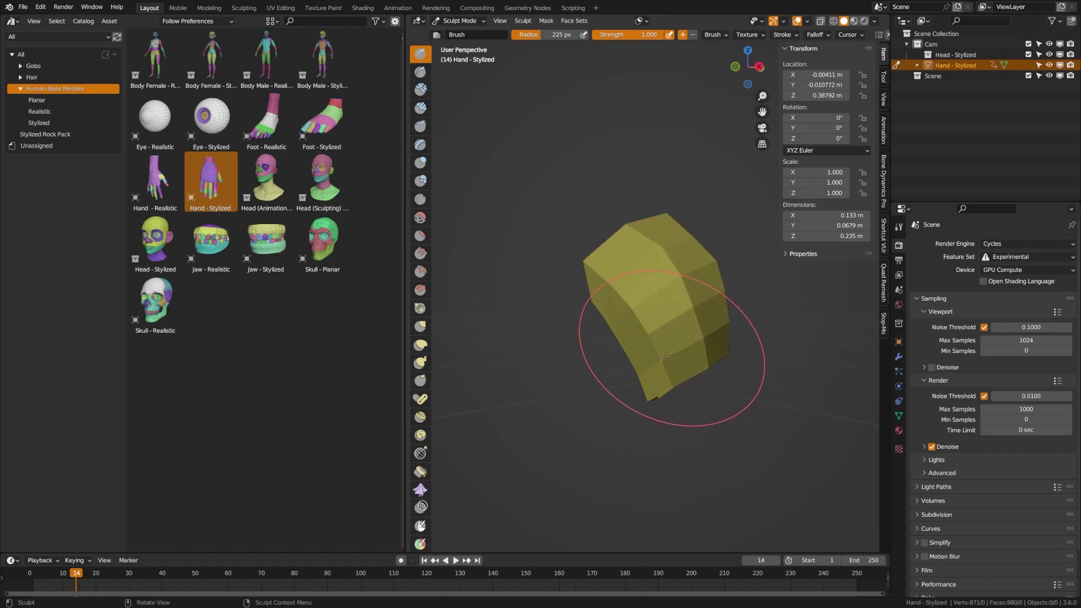
key("alt+h")
scroll(689, 388, "down", 3)
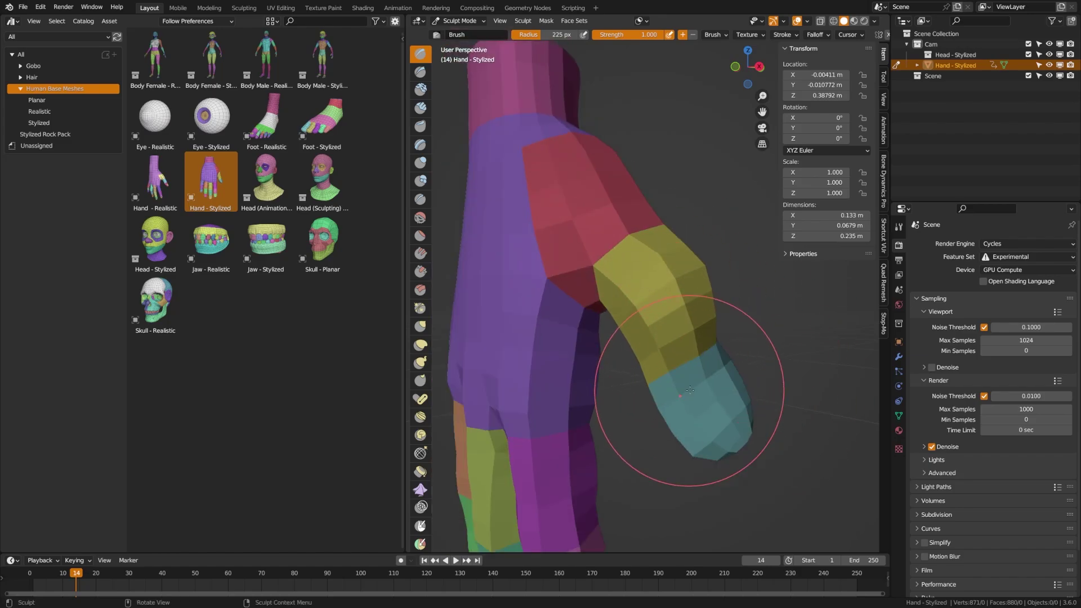
middle_click_drag(690, 383, 586, 340)
mouse_move(625, 304)
middle_mouse_down()
mouse_move(723, 308)
mouse_move(658, 315)
middle_mouse_up()
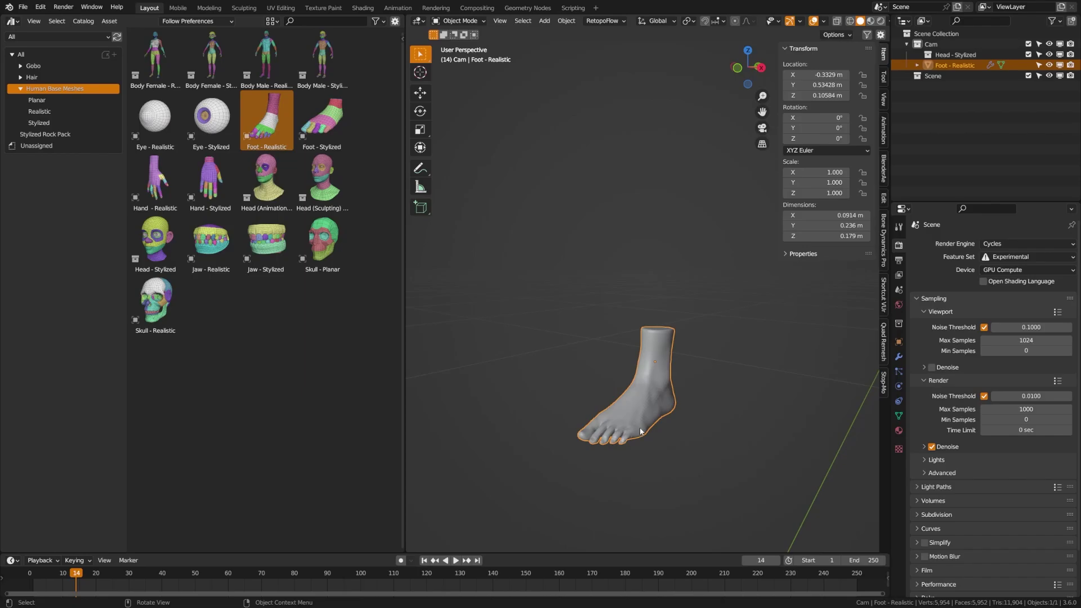
- Orbit around the realistic foot and switch it into Sculpt Mode
scroll(640, 431, "up", 3)
middle_click_drag(640, 427, 651, 380)
middle_click_drag(573, 378, 742, 284)
key("ctrl+Tab")
left_click(639, 384)
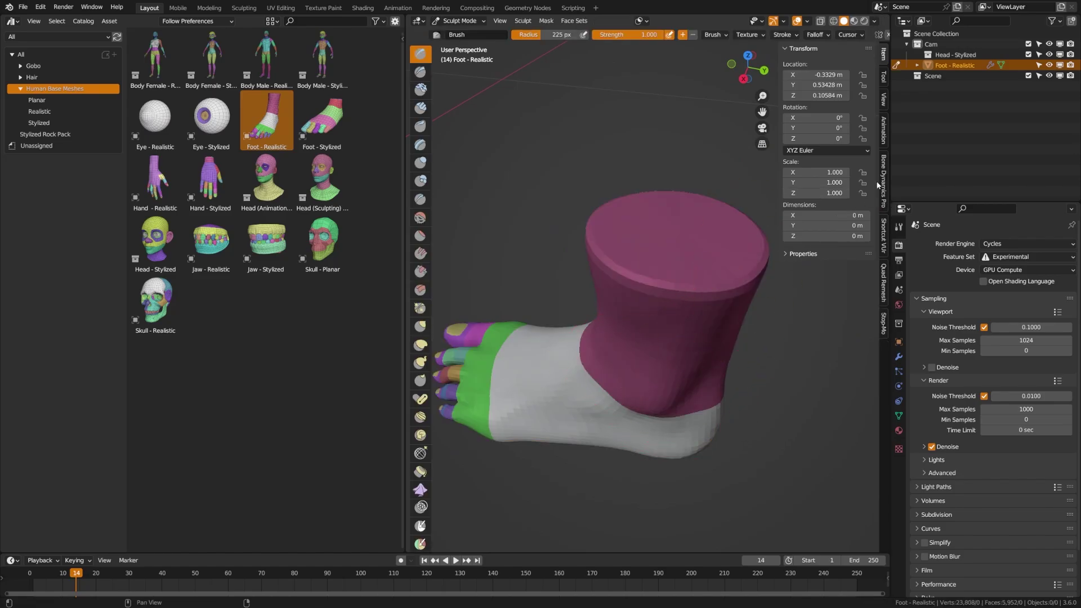
- Expand the Tool tab's Remesh settings and view the foot from above
left_click(898, 226)
scroll(959, 534, "down", 5)
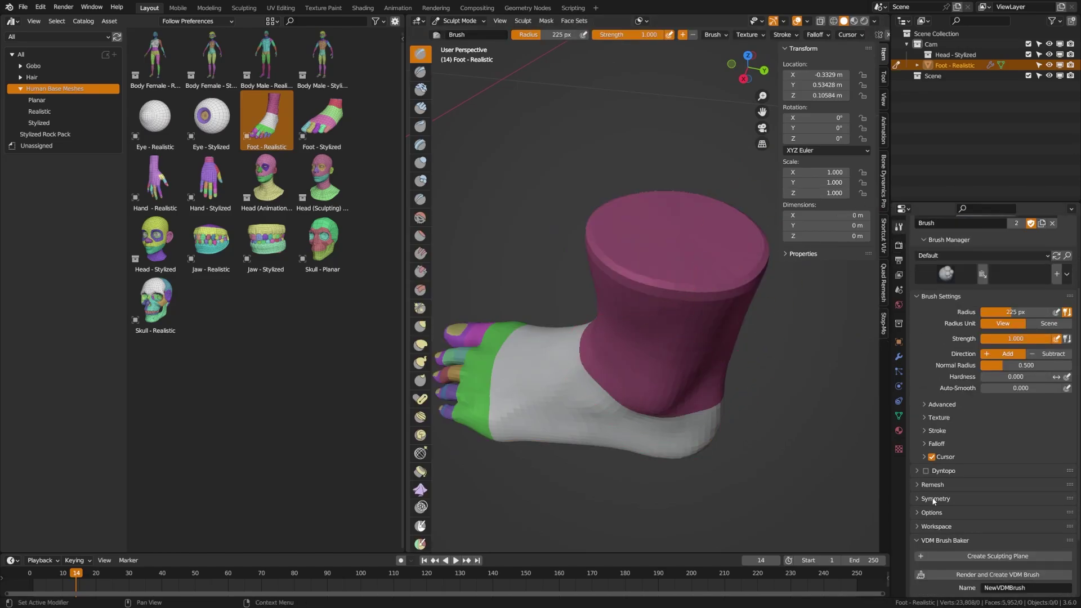
left_click(940, 483)
scroll(968, 573, "down", 3)
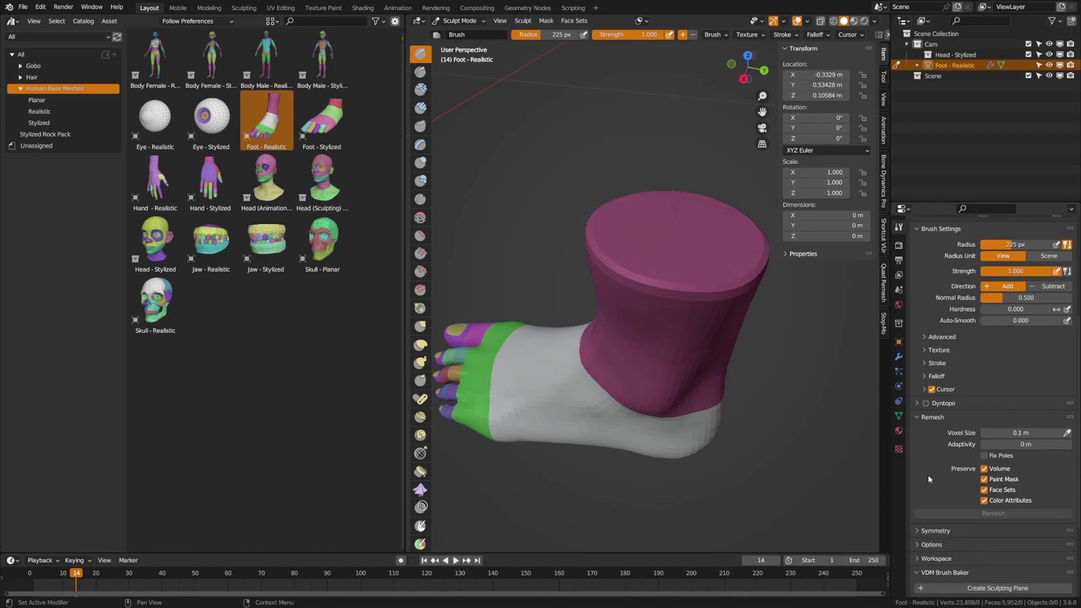
middle_click_drag(705, 331, 687, 204)
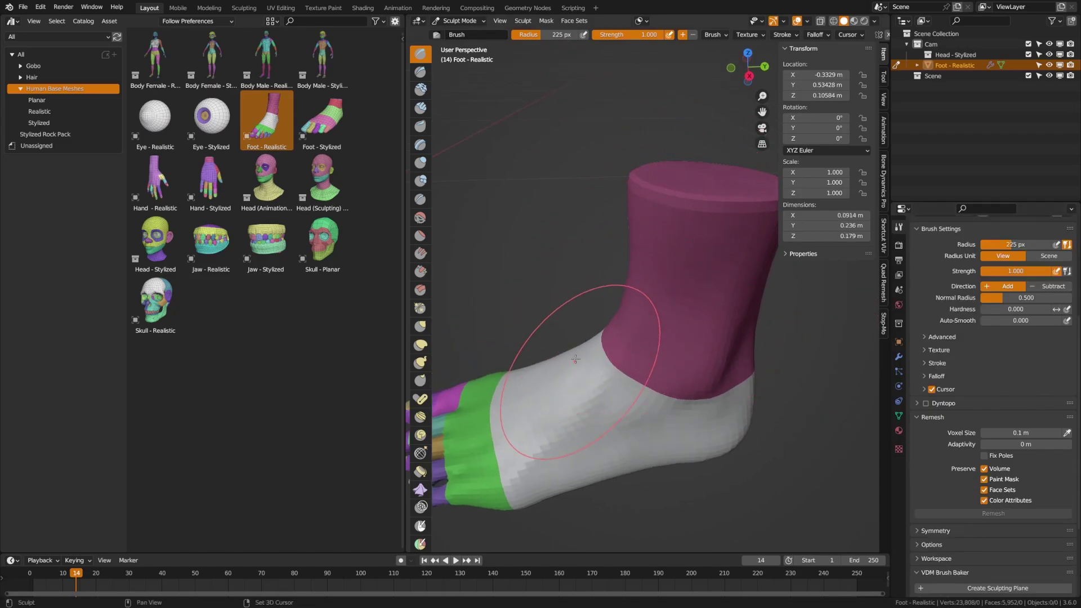
middle_click_drag(581, 371, 635, 352, "shift")
middle_click_drag(524, 236, 627, 260)
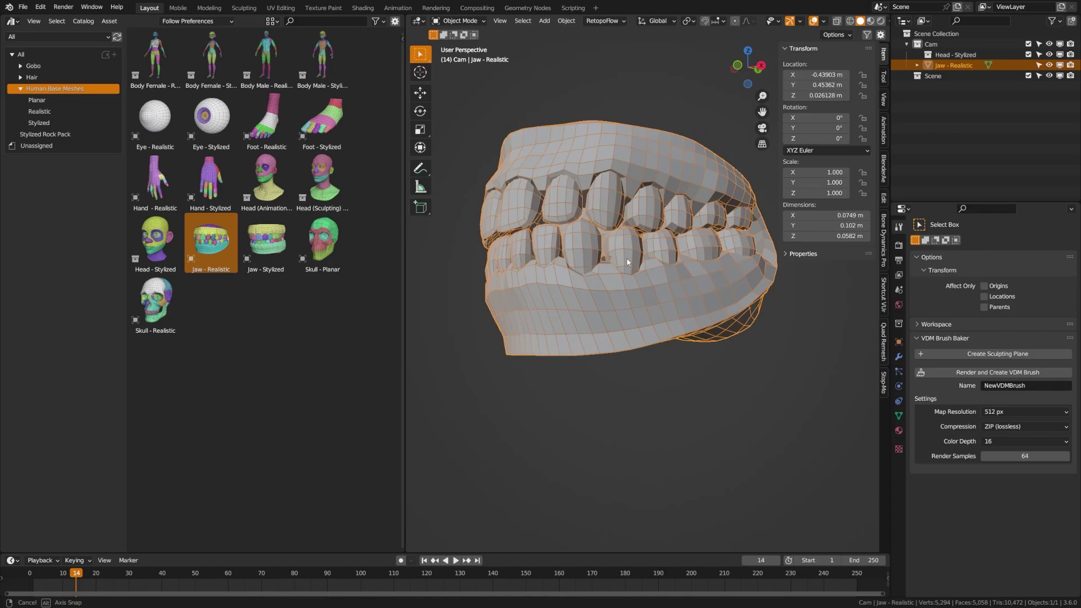
- Add a level-2 Subdivision Surface to the jaw, shade it smooth, and frame the teeth
middle_click_drag(577, 332, 593, 353)
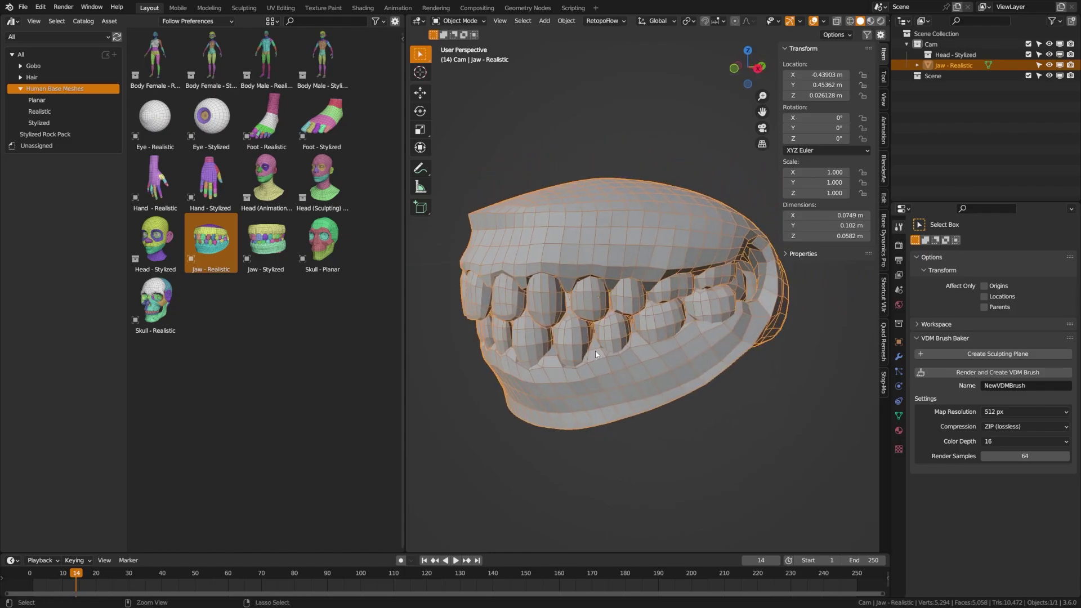
key("ctrl+2")
right_click(568, 252)
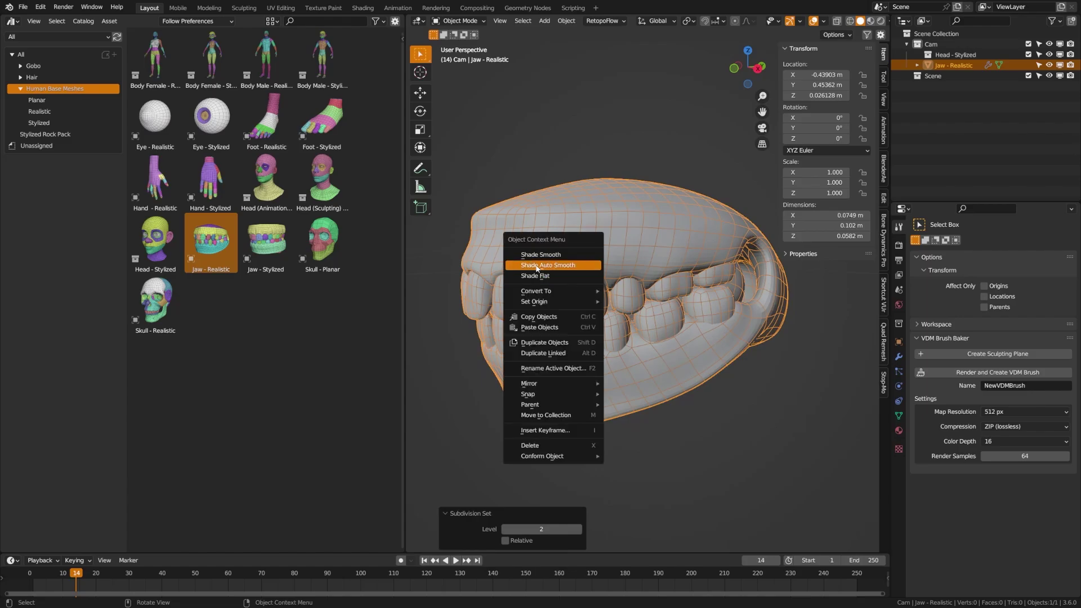
left_click(568, 252)
middle_click_drag(569, 252, 672, 340)
scroll(663, 340, "up", 4)
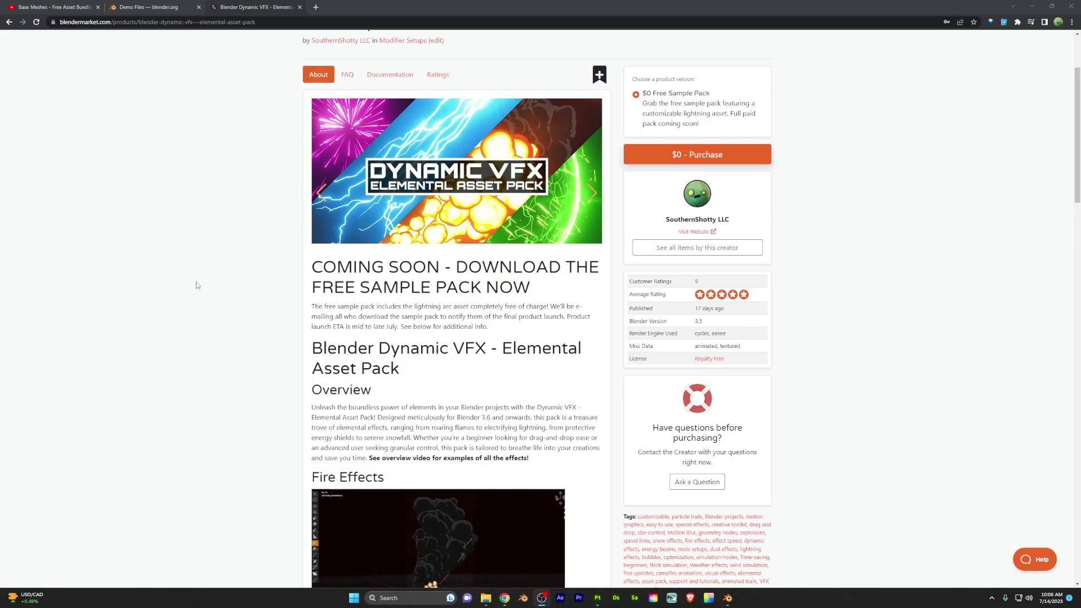
- Scroll down through the Dynamic VFX - Elemental Asset Pack product page
scroll(365, 348, "down", 1)
scroll(365, 347, "down", 6)
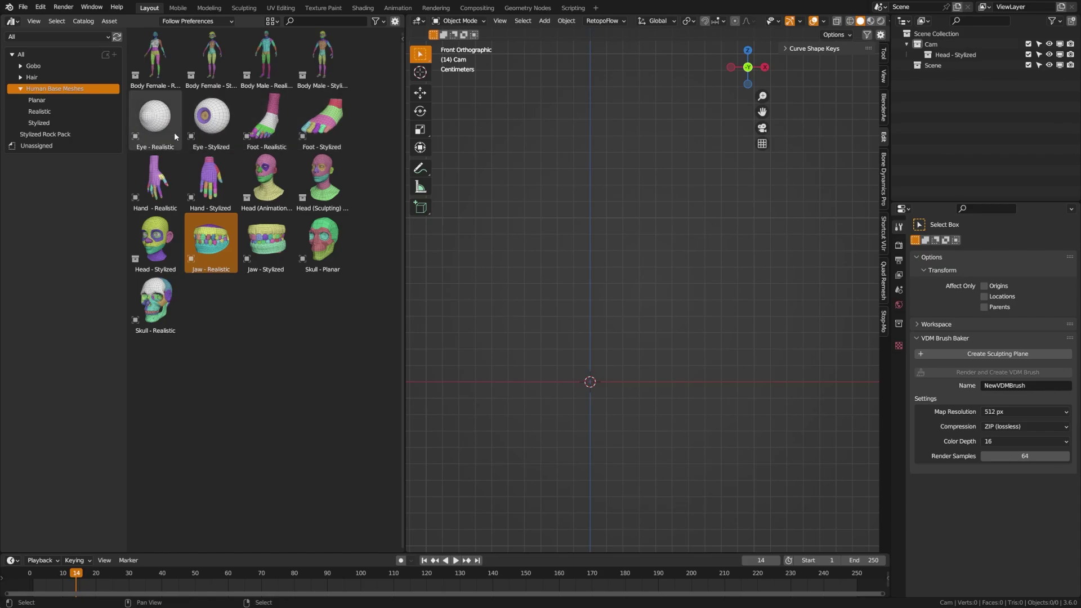
- Drag Head - Stylized into the viewport as a new Head - Stylized.001 collection
left_click(163, 271)
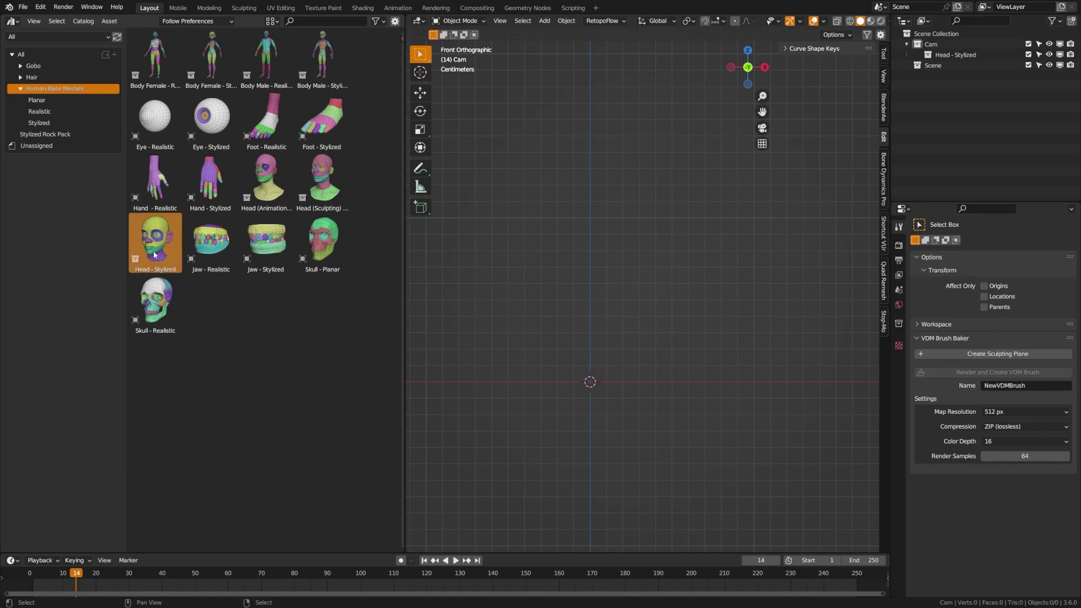
left_click_drag(155, 255, 617, 360)
scroll(617, 362, "down", 3)
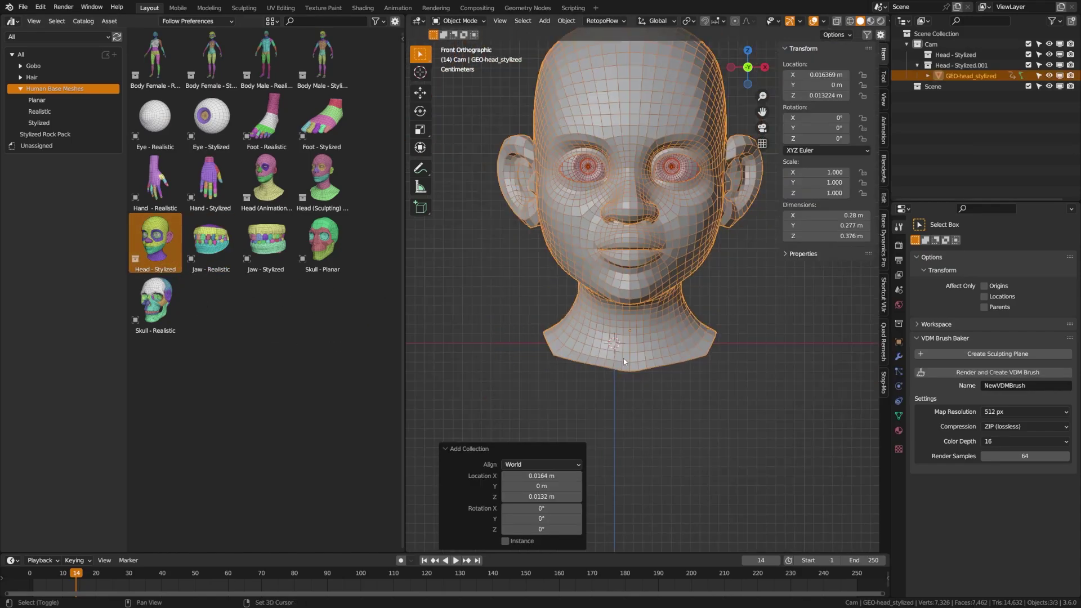
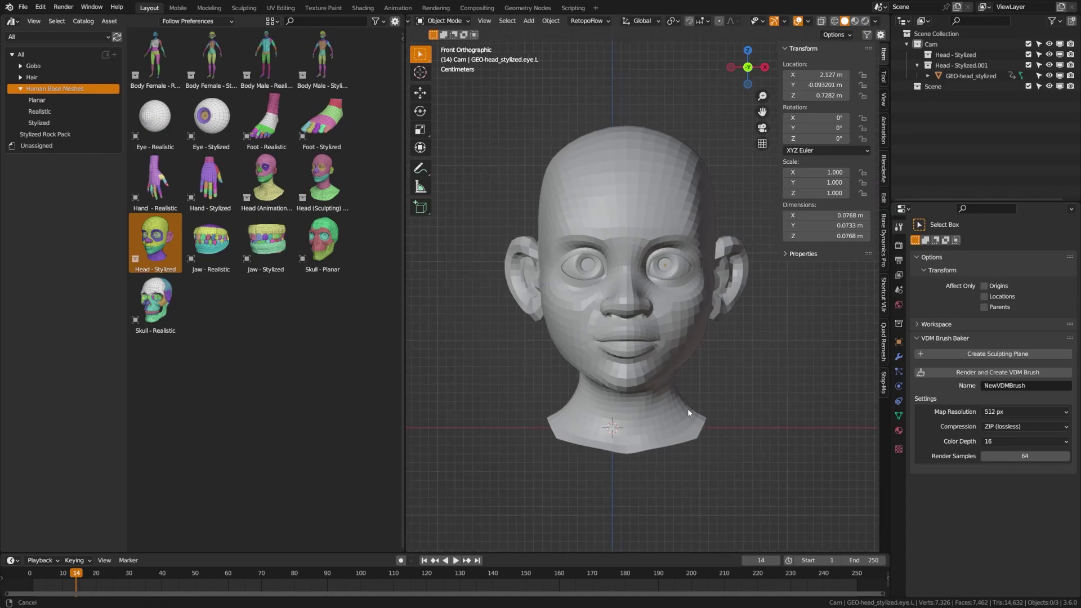
- Parent both eyes to the stylized head with Object (Keep Transform)
left_click(649, 290, "shift")
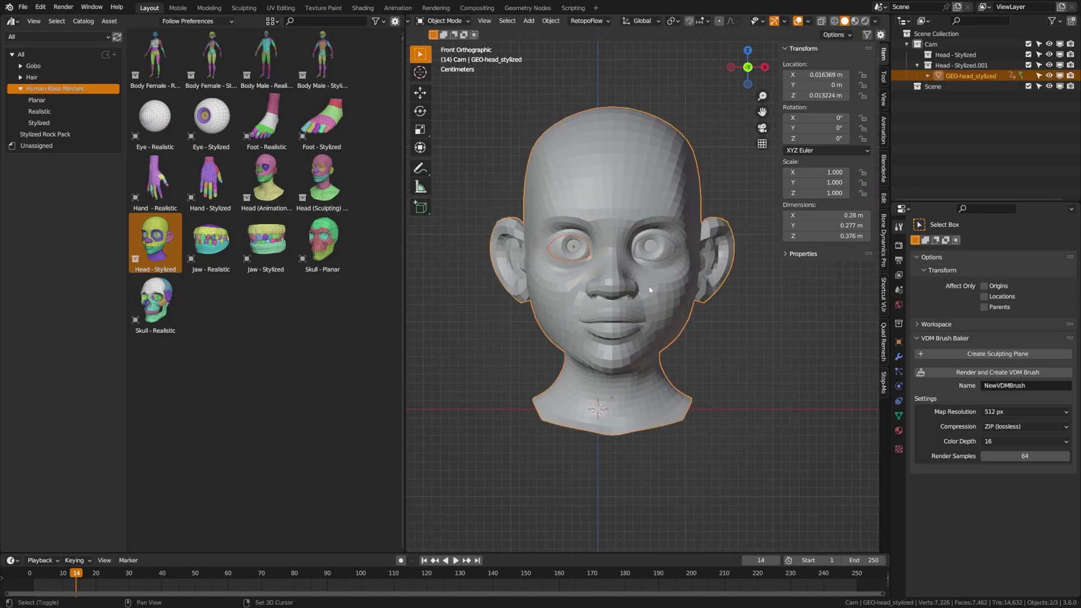
left_click(579, 254)
left_click(603, 274, "shift")
left_click(645, 250)
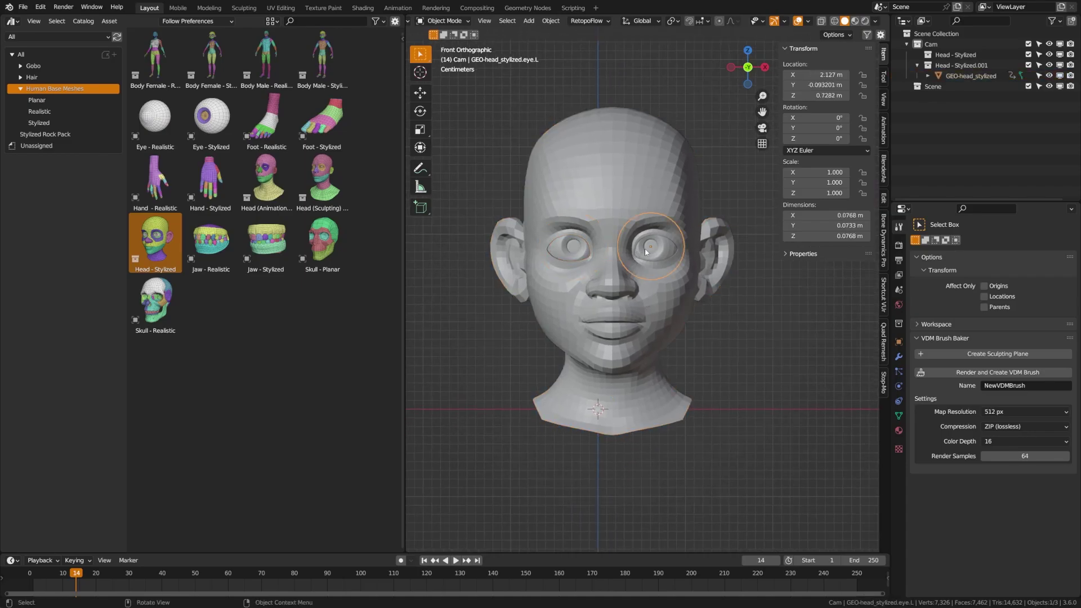
left_click(569, 254, "shift")
left_click(603, 219, "shift")
key("ctrl+p")
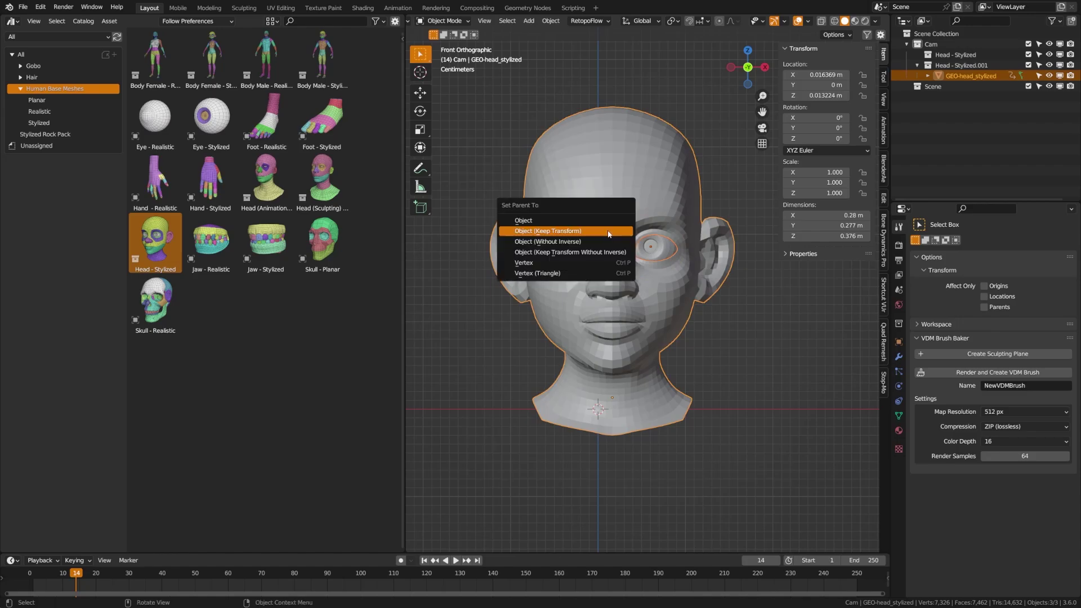
left_click(608, 231)
- Snap the head to the world origin at 0, 0, 0, then pick the Eye - Realistic asset
left_click(617, 370)
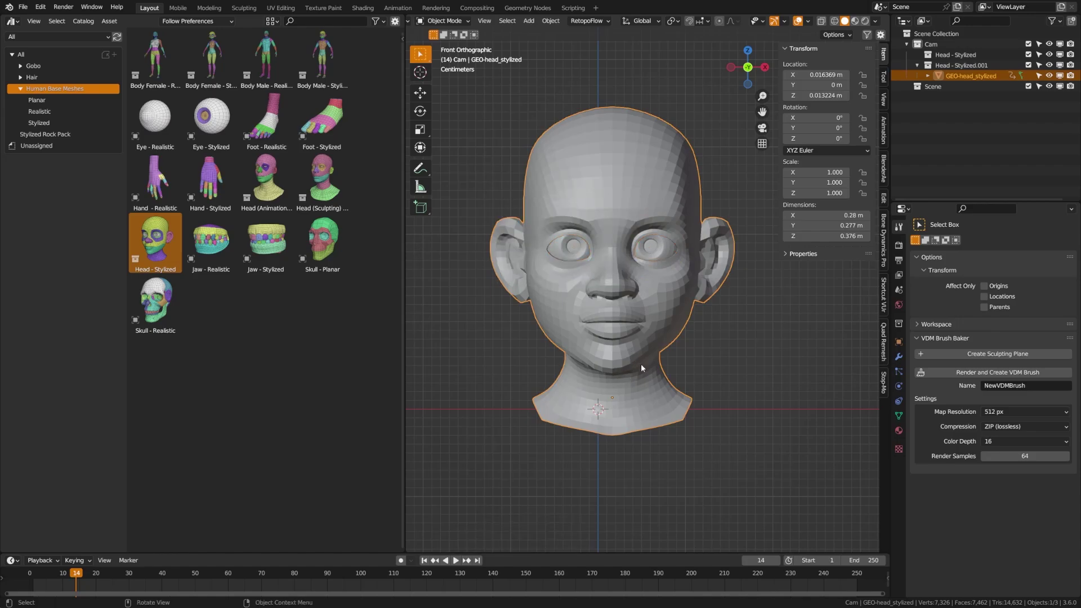
key("shift+s")
left_click(645, 312)
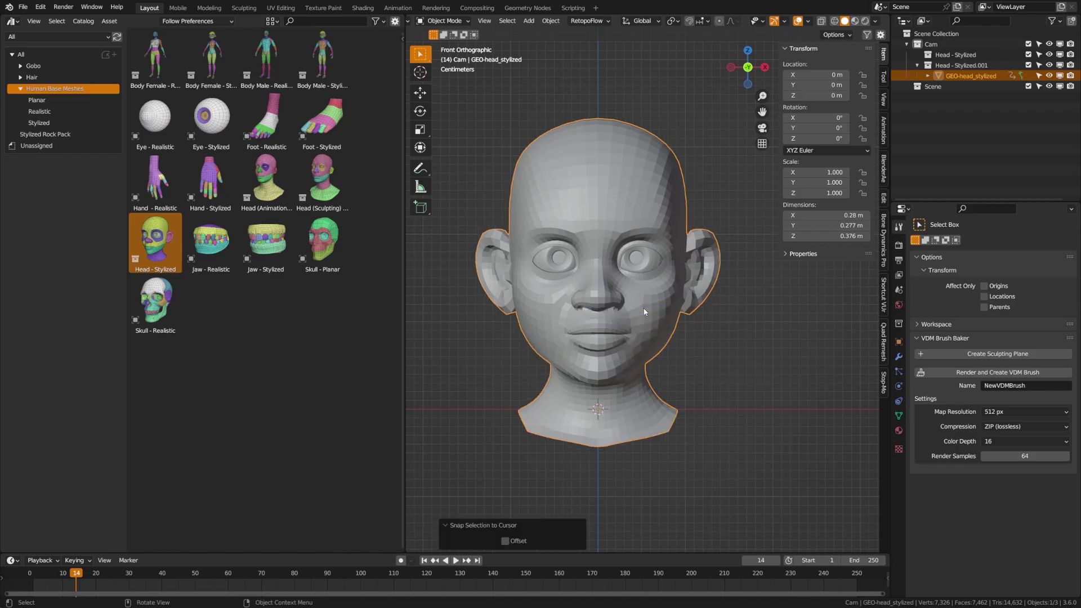
key("alt+a")
scroll(638, 367, "up", 3)
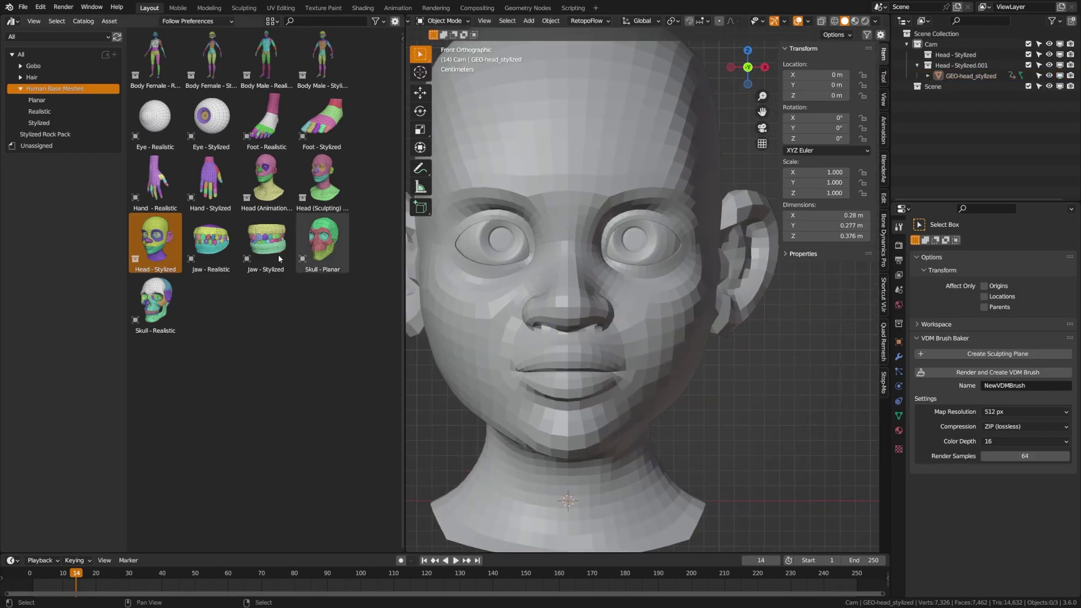
left_click(162, 125)
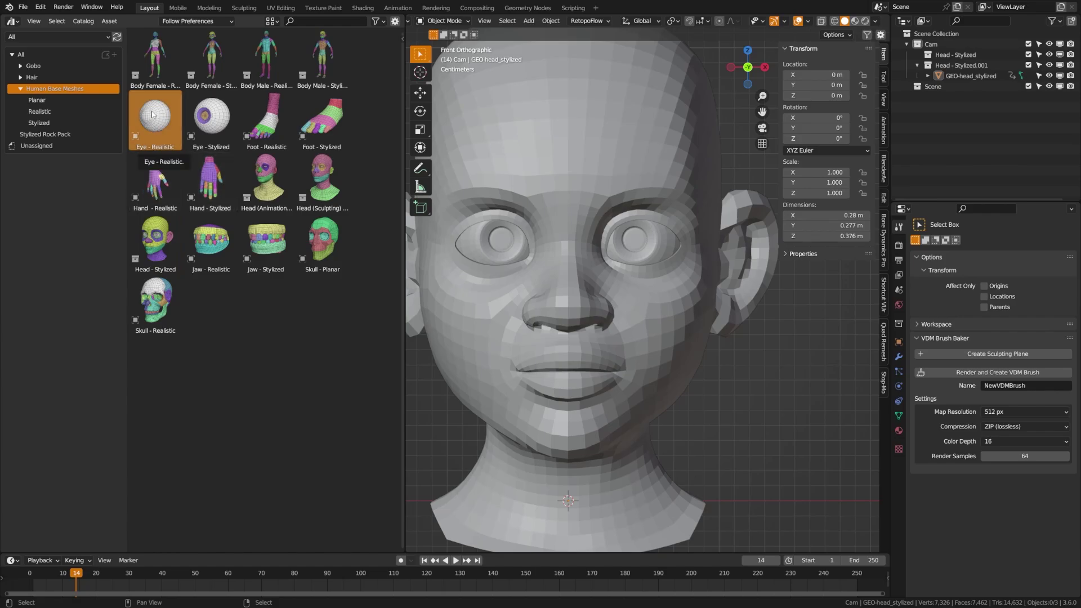
- Place Eye - Realistic in the scene, move it into the socket and roughly double its size
left_click_drag(154, 128, 779, 501)
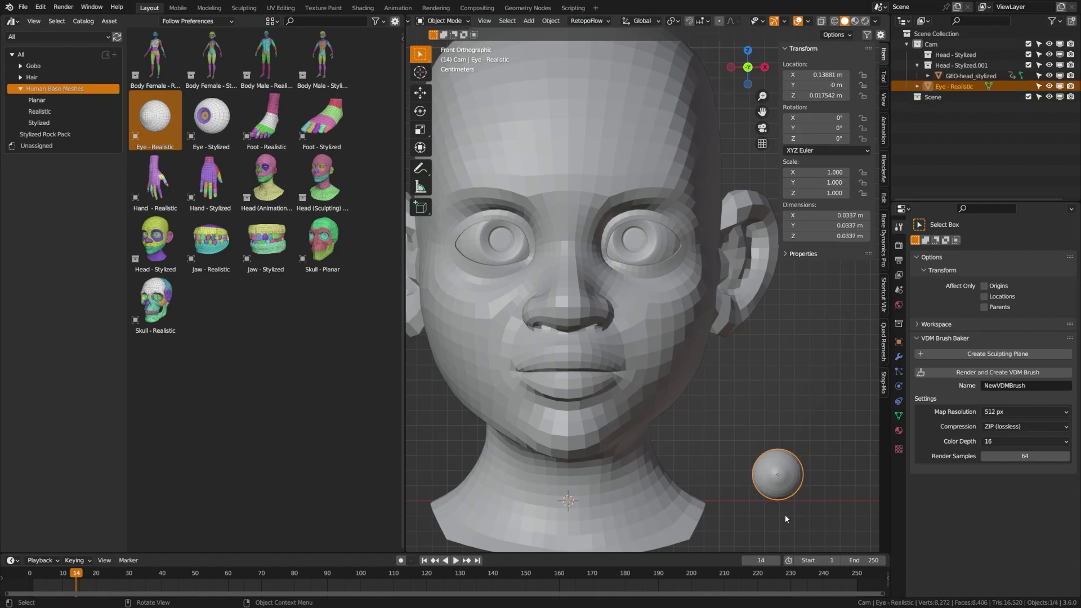
scroll(785, 514, "down", 5)
middle_click_drag(736, 442, 696, 429, "shift")
scroll(725, 473, "up", 5)
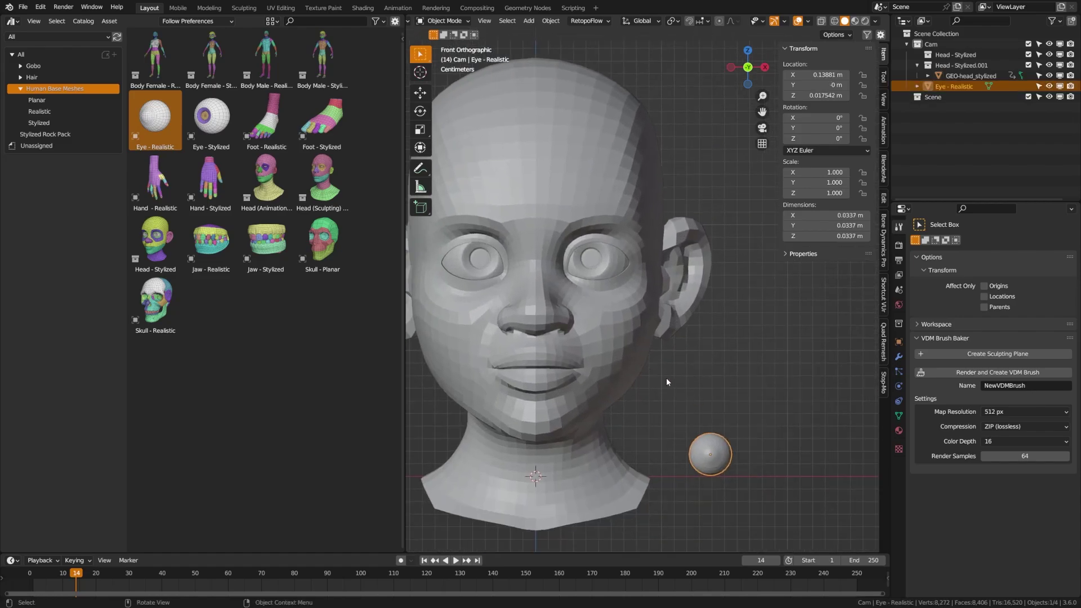
key("z")
left_click(576, 380)
key("g")
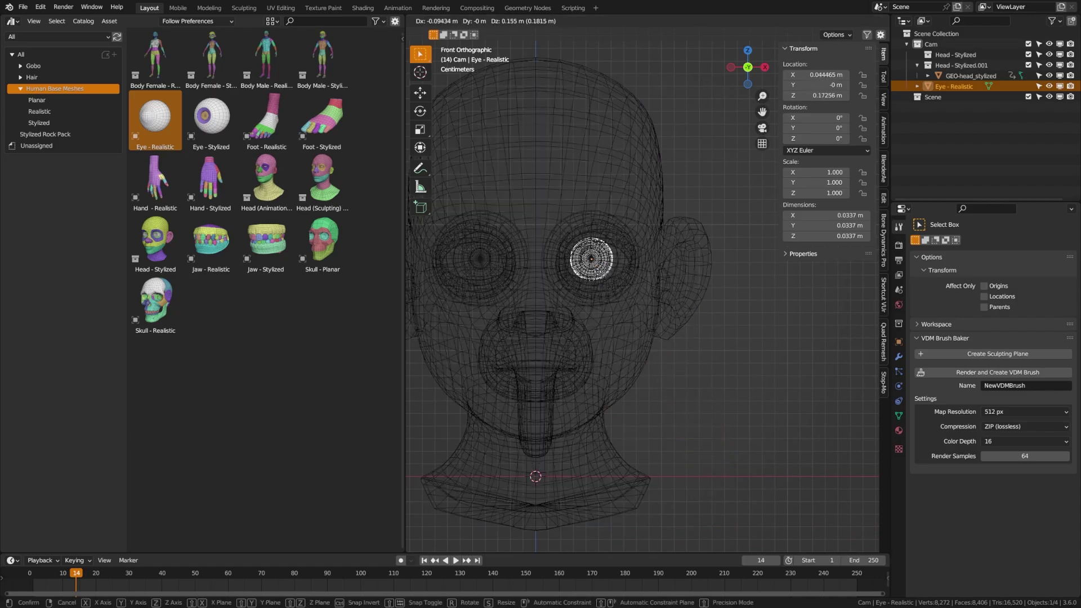
key("Return")
key("s")
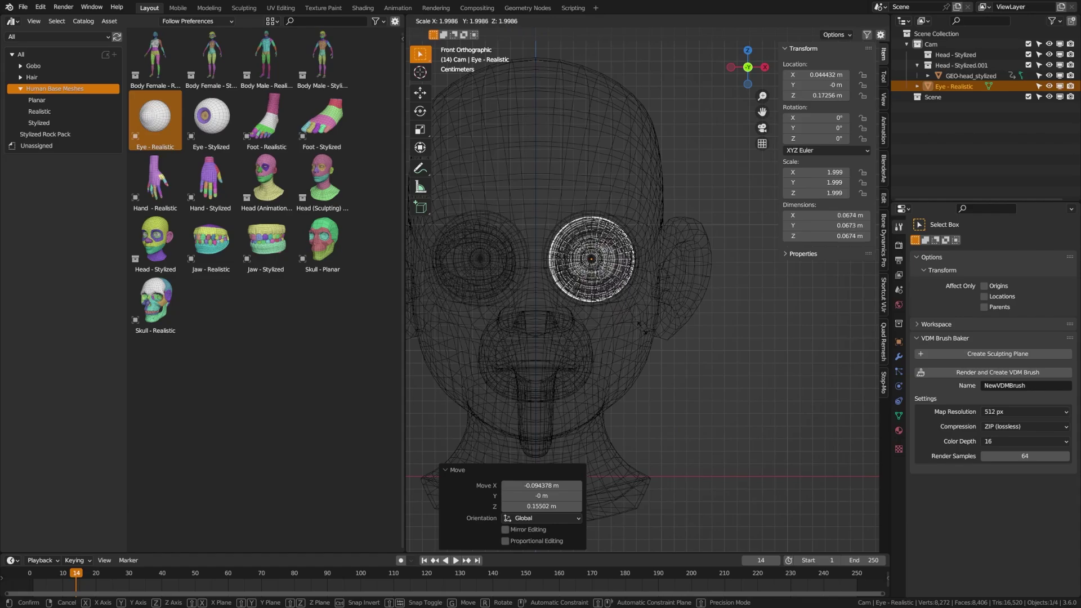
left_click(642, 329)
- In right side view, move the eye forward into the socket and enlarge it slightly
key("KP_3")
middle_click_drag(648, 323, 589, 367, "shift")
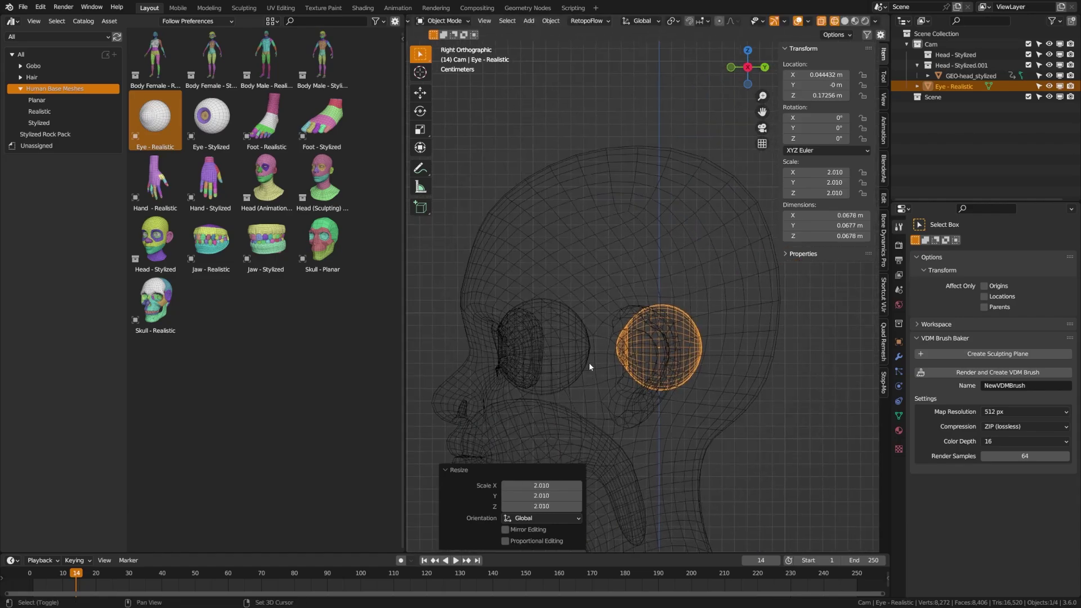
key("g")
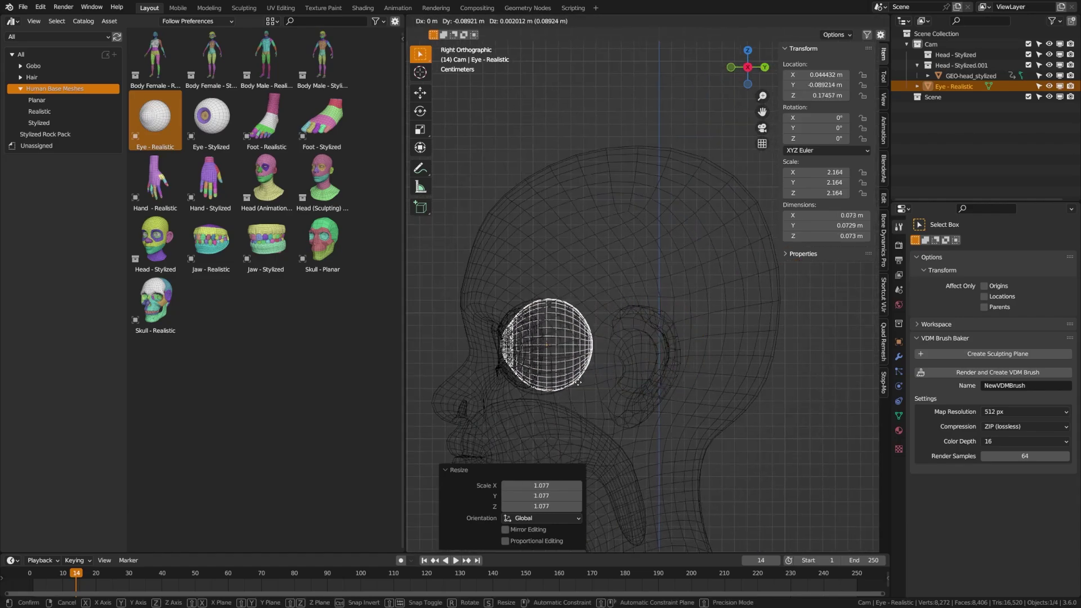
left_click(580, 389)
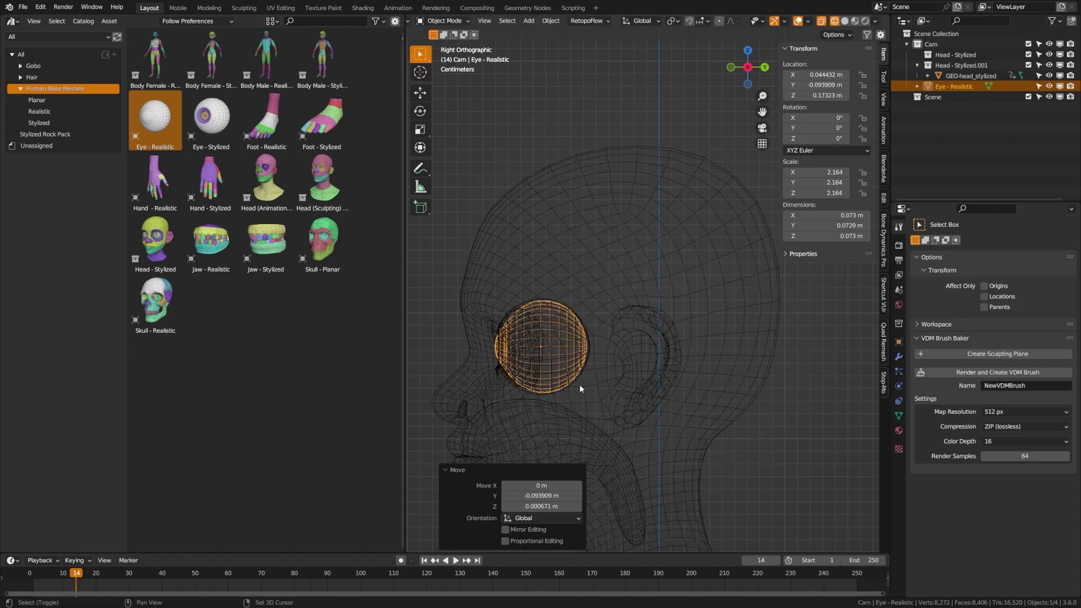
key("s")
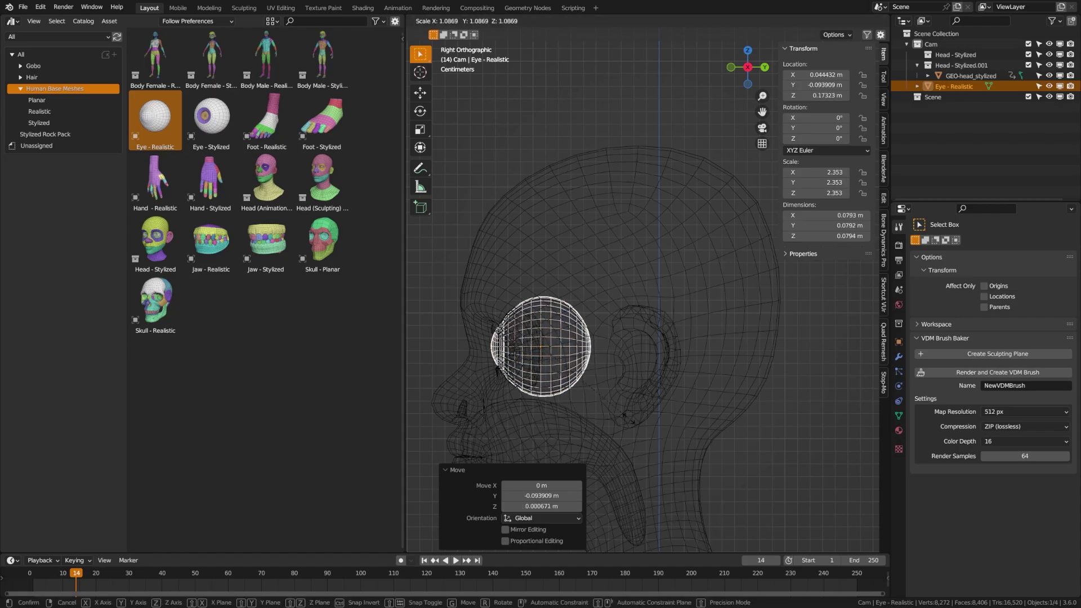
left_click(629, 418)
- Return to solid shading and delete the original stylized left eye
middle_click_drag(512, 366, 550, 397)
scroll(550, 398, "up", 1)
key("z")
left_click(607, 419)
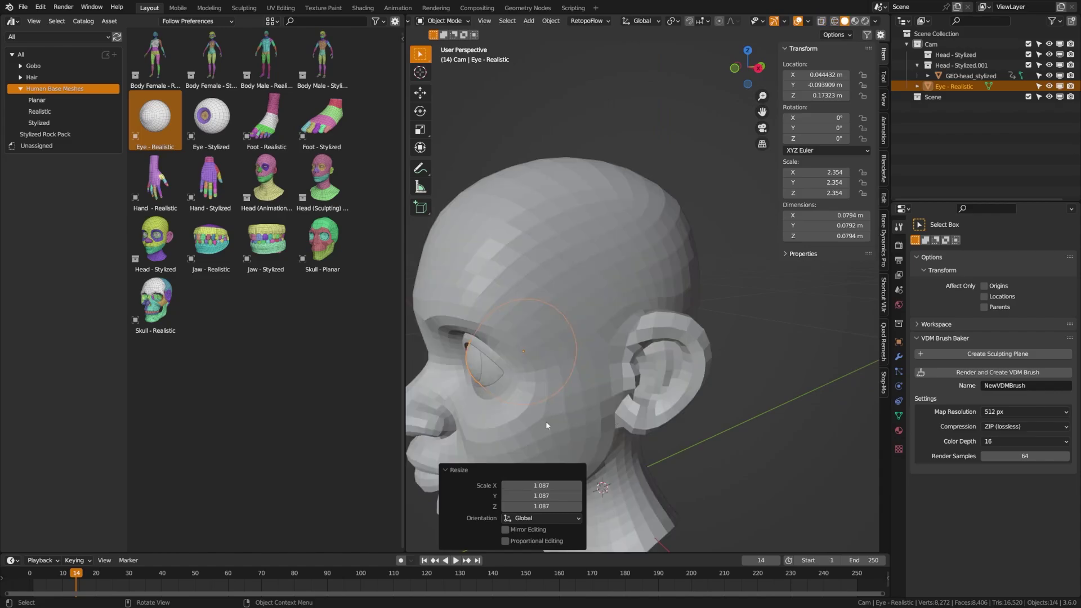
middle_click_drag(492, 424, 538, 431)
scroll(615, 332, "down", 4)
key("x")
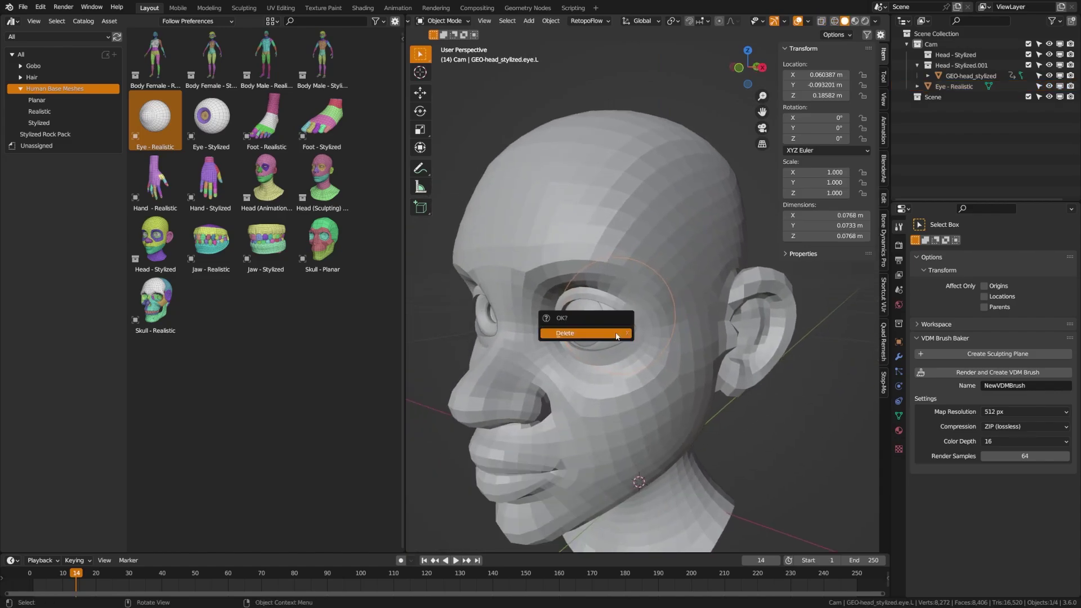
left_click(596, 336)
- Nudge the new realistic eye along Y to seat it in the socket
key("ctrl+z")
middle_click_drag(596, 338, 651, 379)
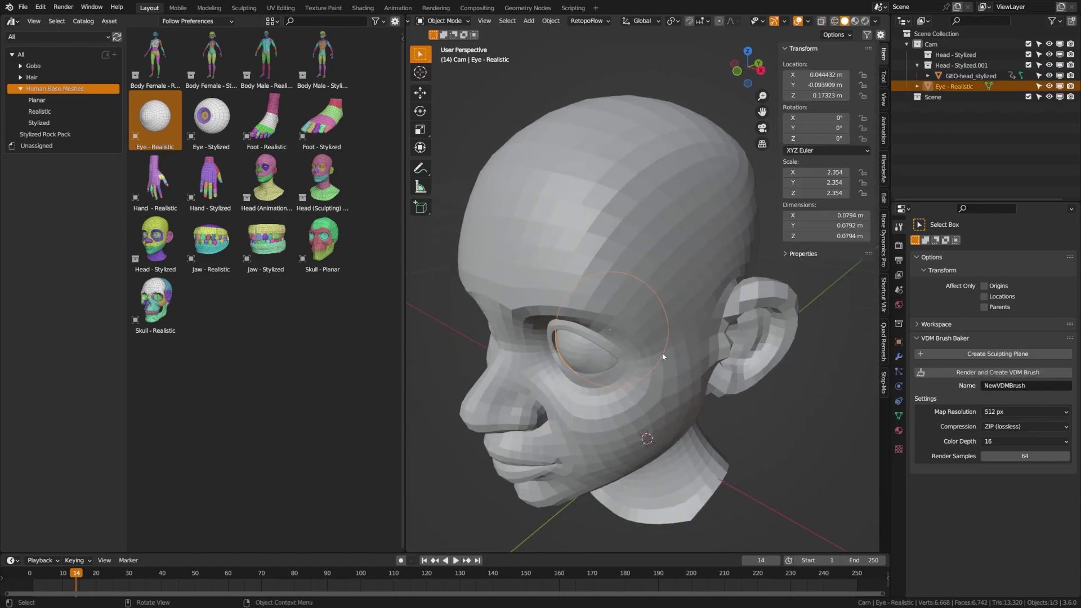
key("g")
key("y")
left_click(660, 356)
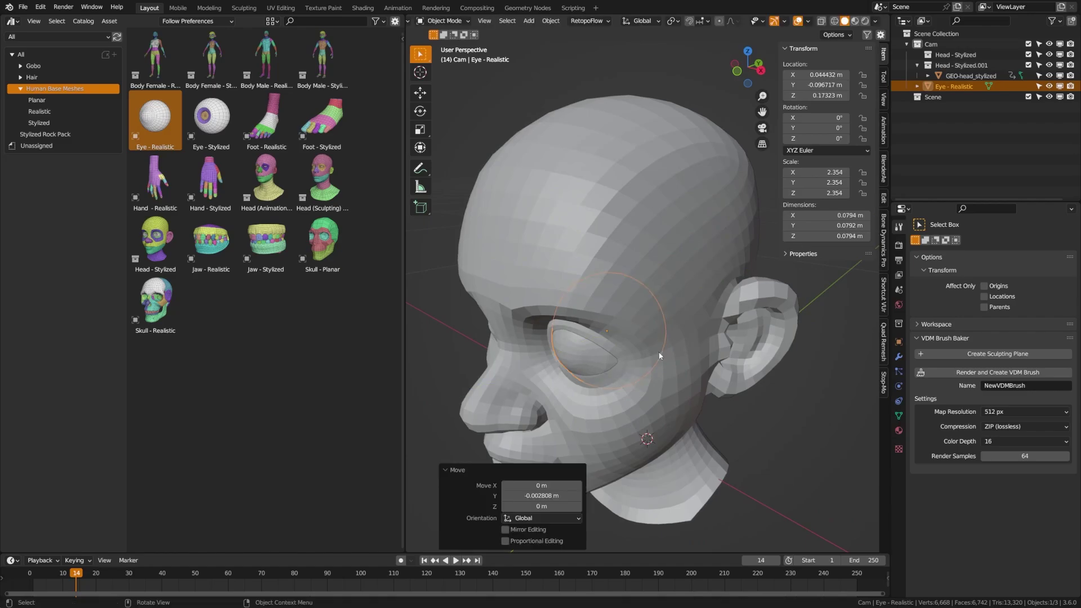
key("alt+a")
middle_click_drag(574, 390, 654, 374)
- Select the realistic eye and isolate it in front view
left_click(610, 325)
key("ctrl+s")
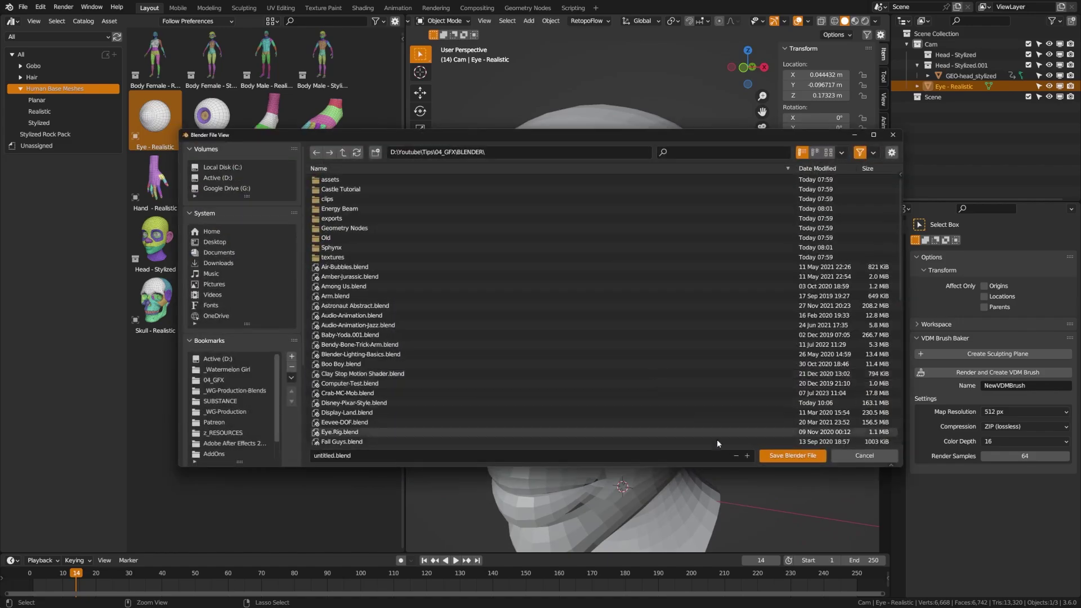
left_click(864, 456)
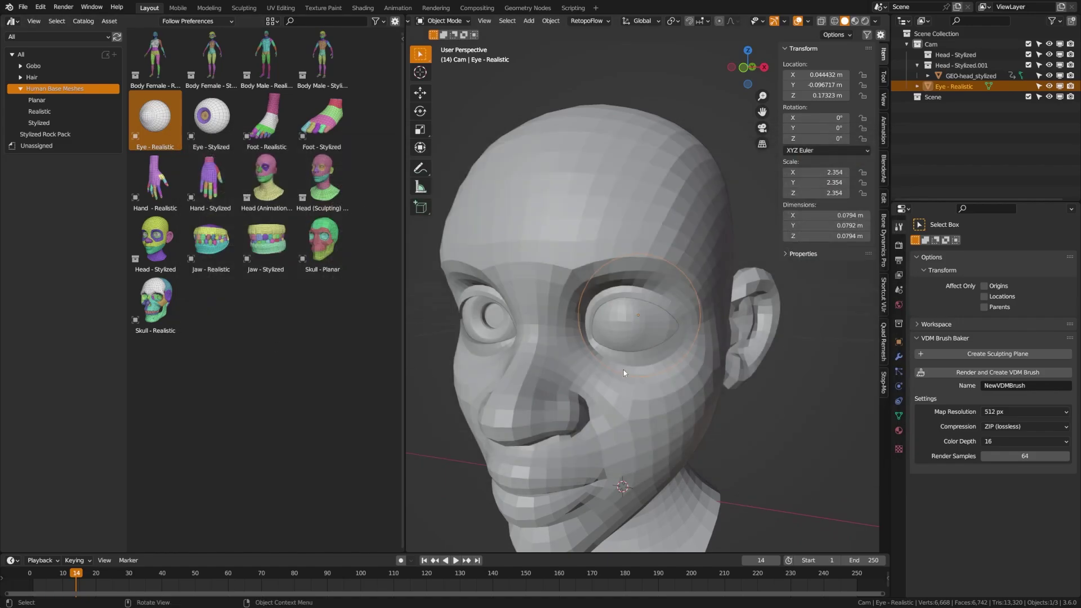
key("KP_Divide")
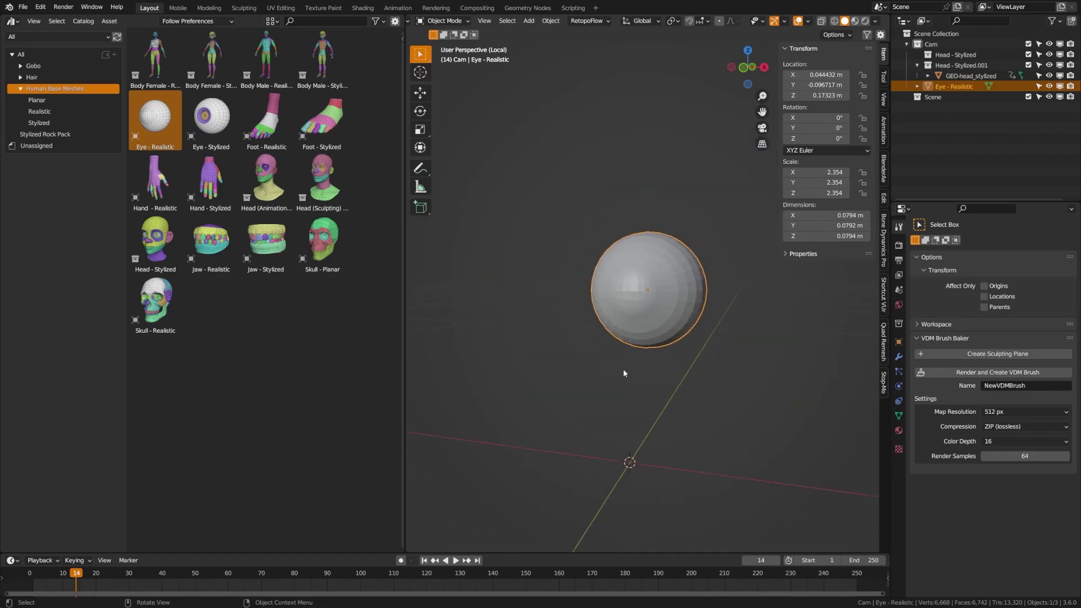
key("KP_1")
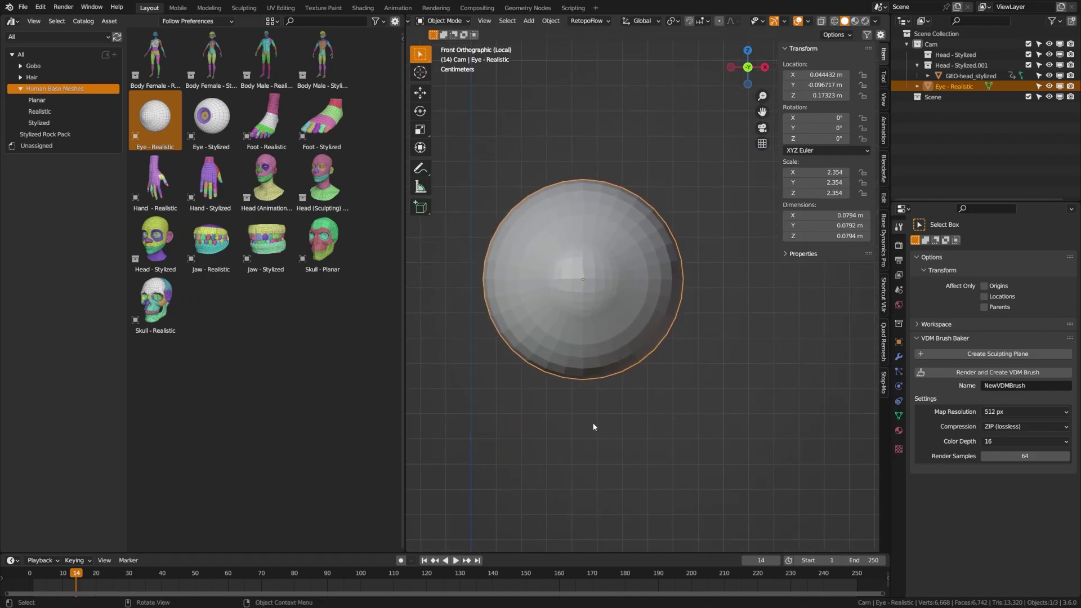
- Create Eye-White and Eye-Pupil materials in the eye's first two slots
left_click(898, 432)
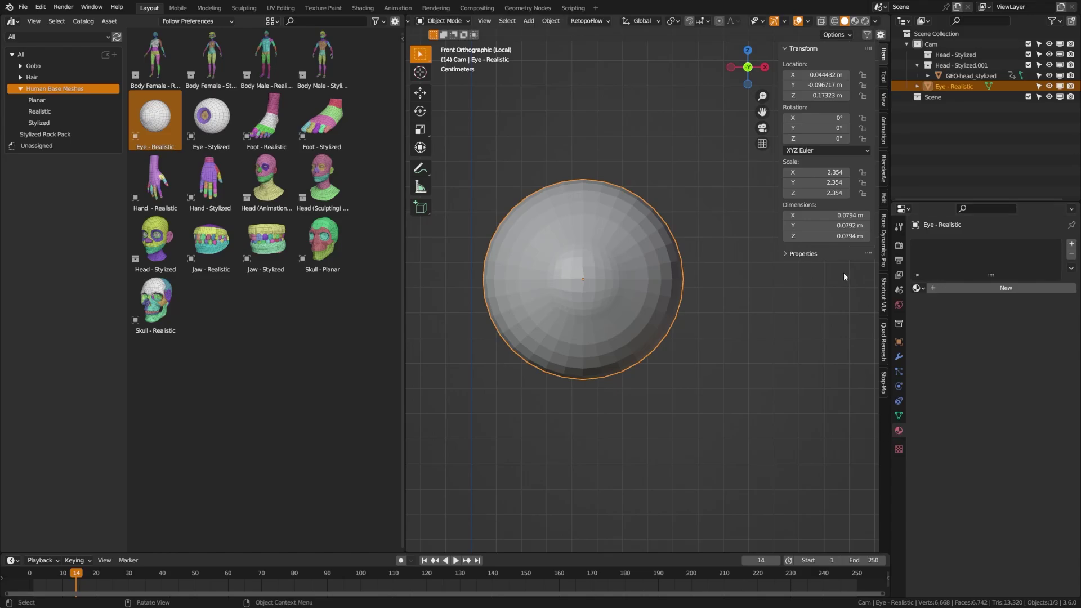
left_click(989, 288)
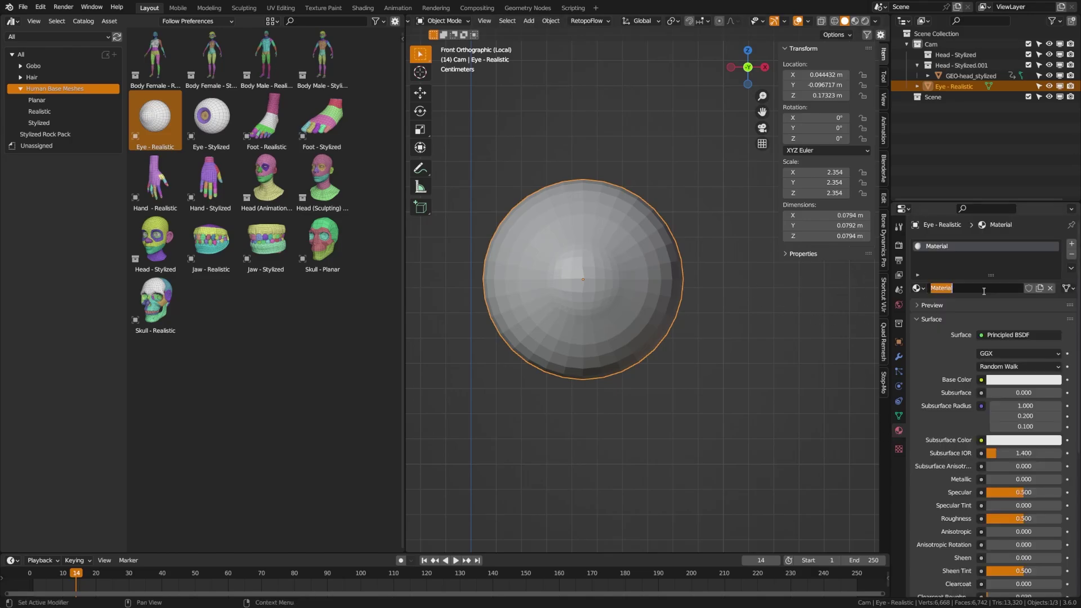
type("Eye-White")
left_click(1071, 243)
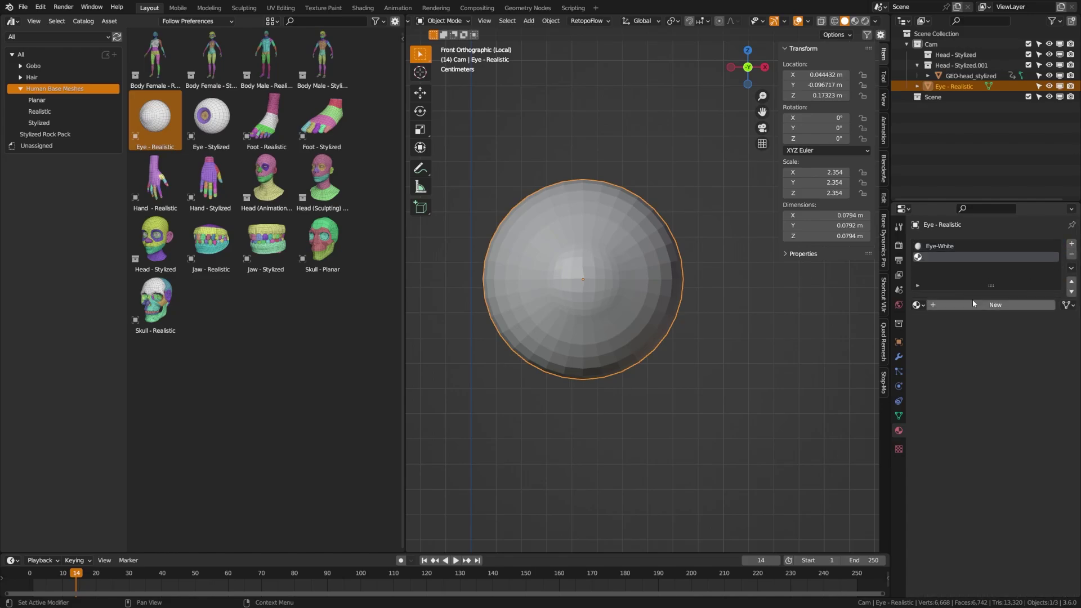
left_click(972, 299)
double_click(976, 304)
type("Eye-Pupil")
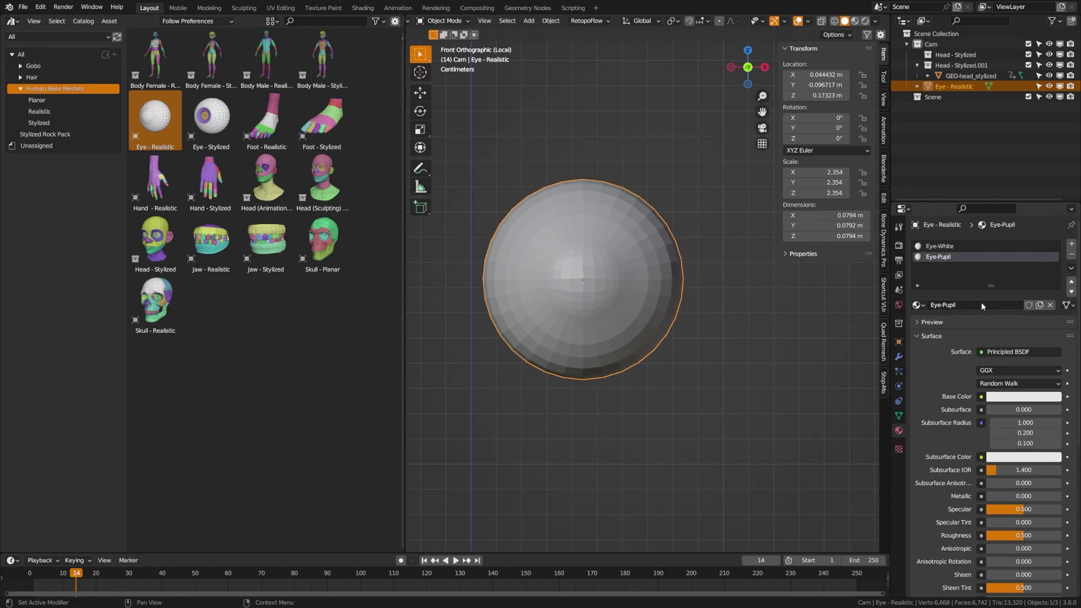
- Add third and fourth slots with new Eye-Clear and Eye-Iris materials
left_click(1071, 243)
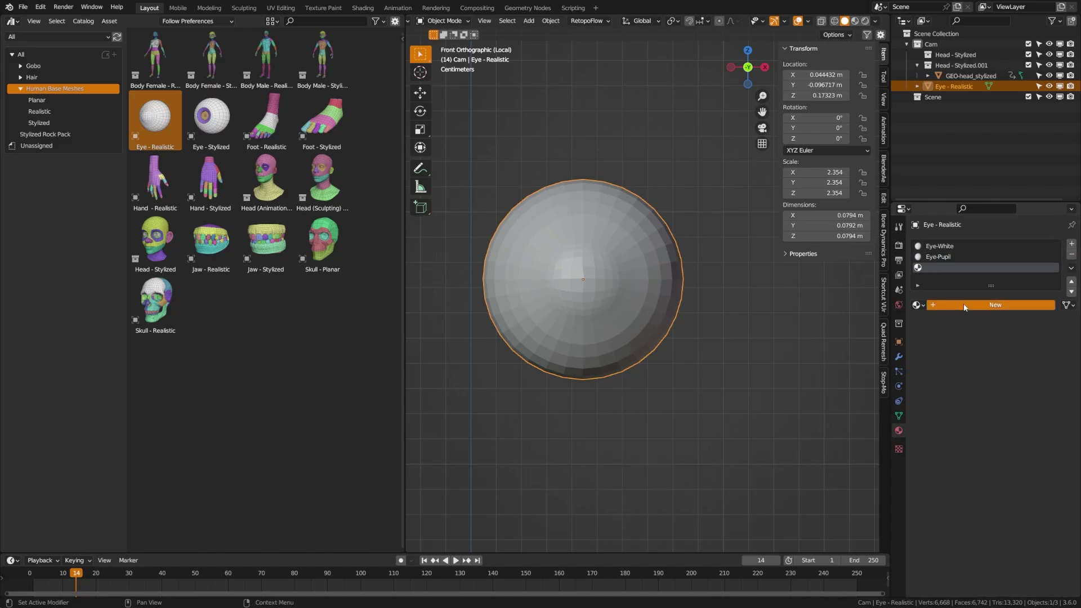
left_click(964, 305)
double_click(973, 303)
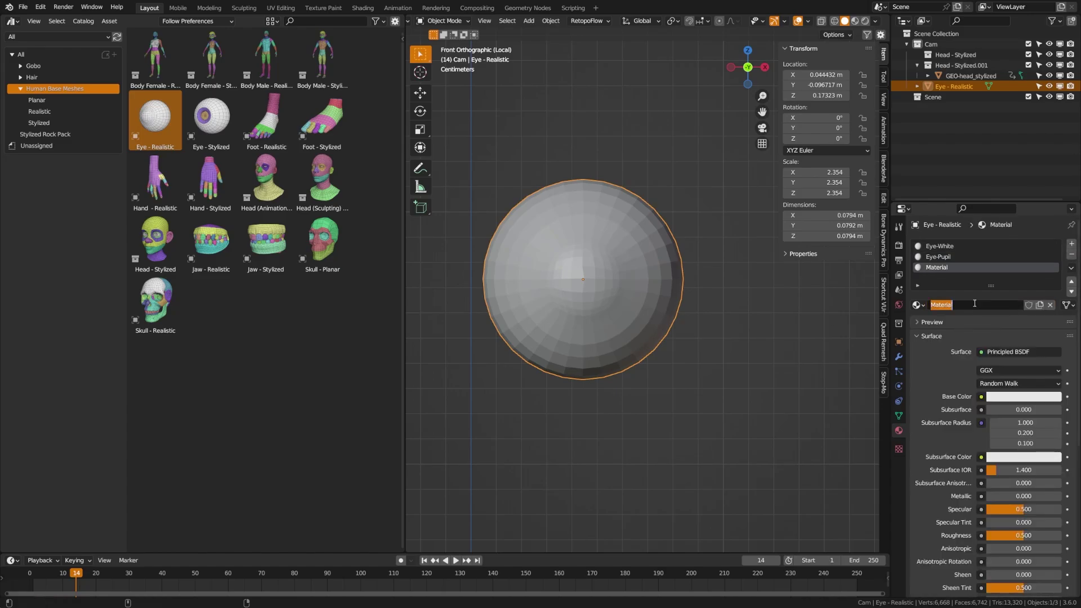
type("Eye-Clear")
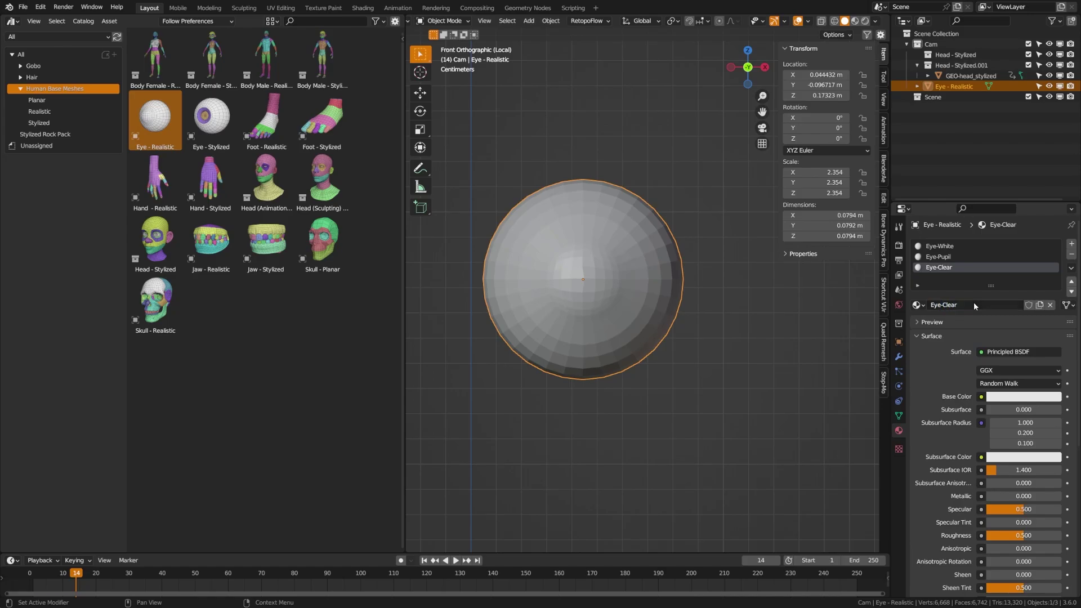
left_click(1071, 243)
left_click(975, 307)
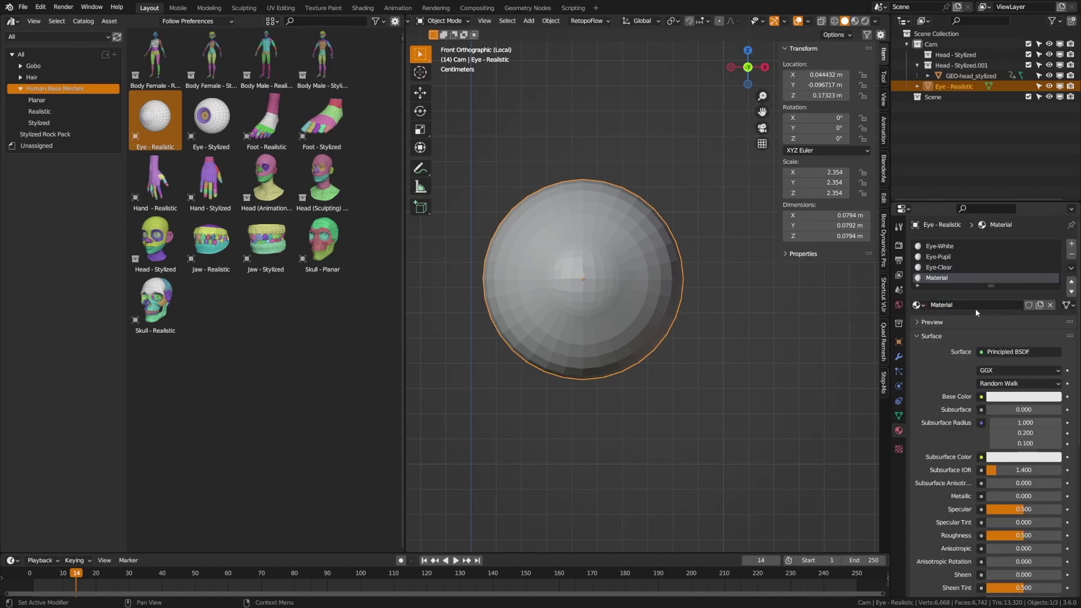
type("Eye")
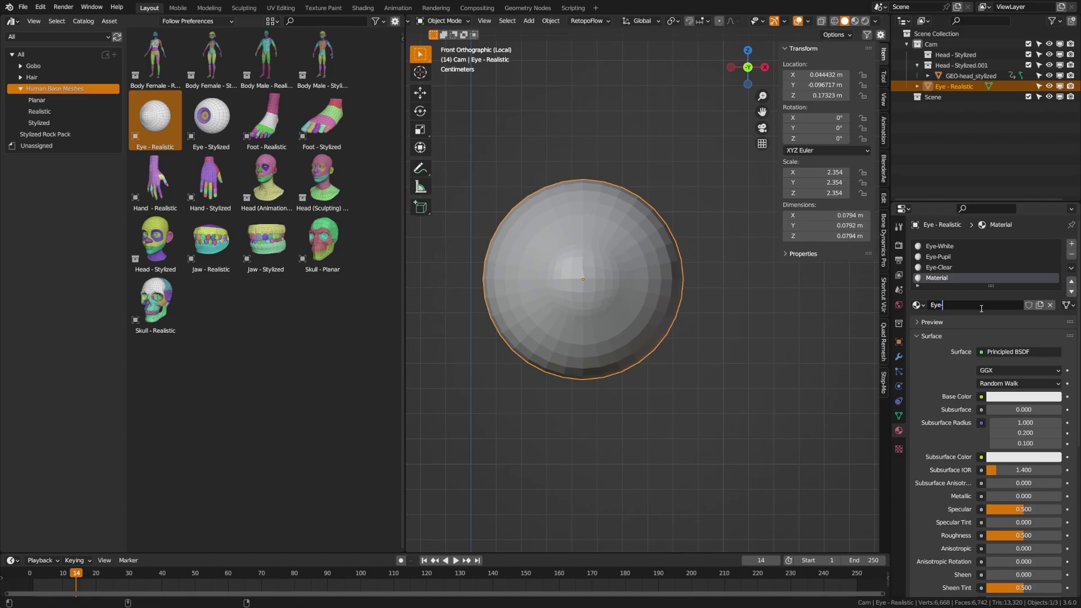
type("-Iris")
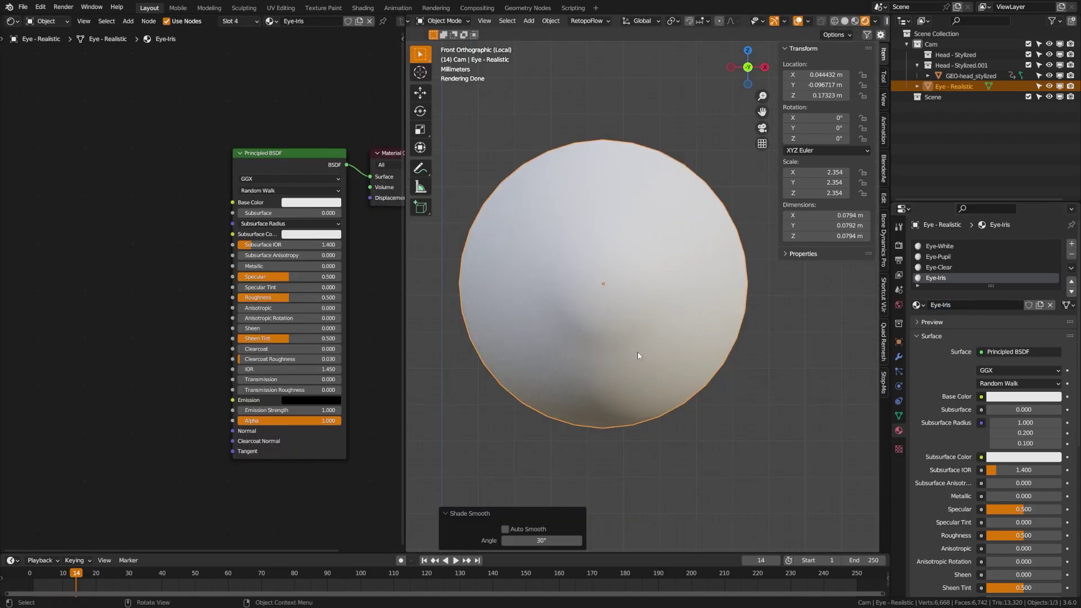
- In Edit Mode with wireframe view, select and hide the outer eyeball mesh
scroll(637, 352, "down", 3)
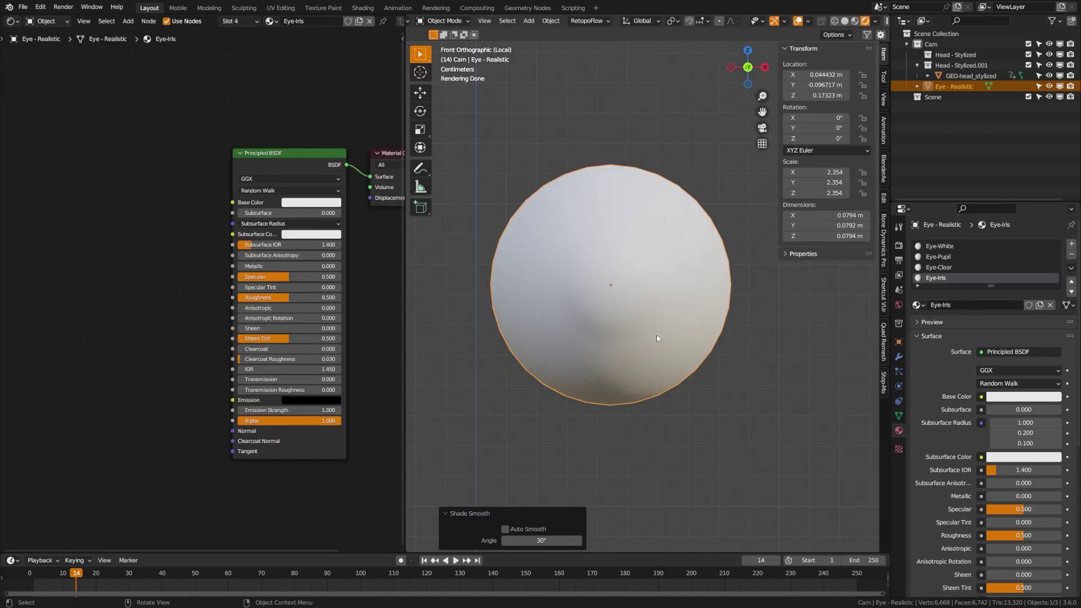
middle_click_drag(656, 334, 629, 352)
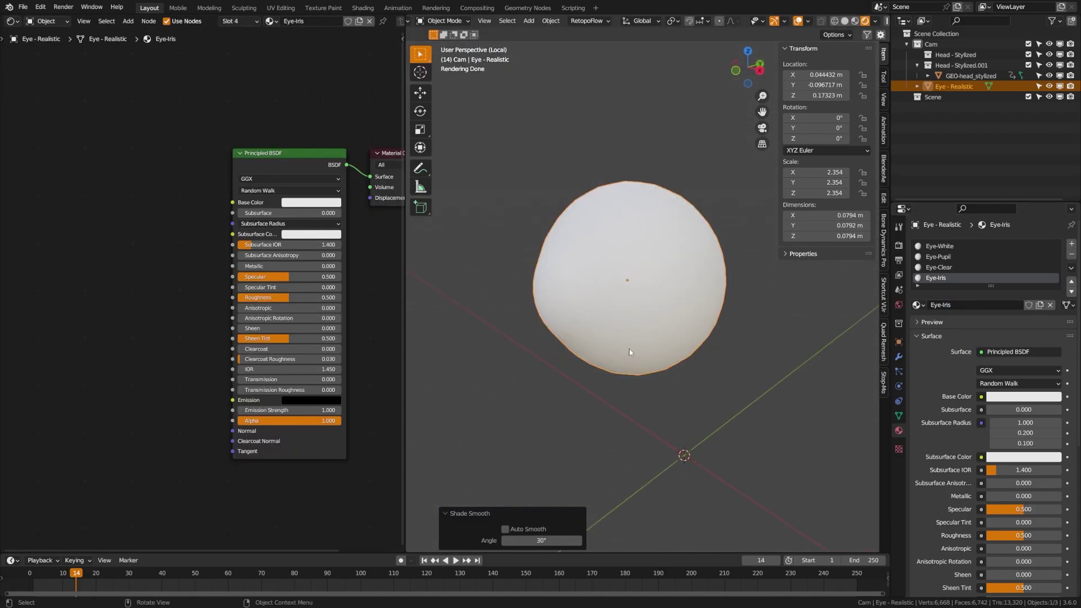
key("Tab")
key("z")
left_click(571, 348)
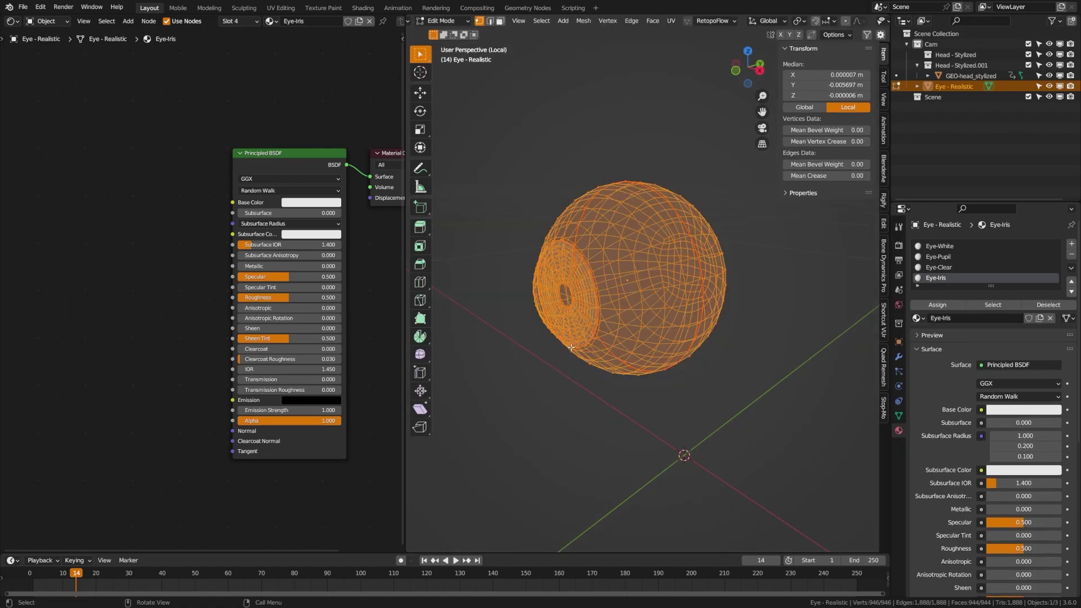
scroll(571, 347, "up", 3)
middle_click_drag(571, 347, 615, 373, "shift")
key("alt+a")
middle_click_drag(708, 385, 554, 362)
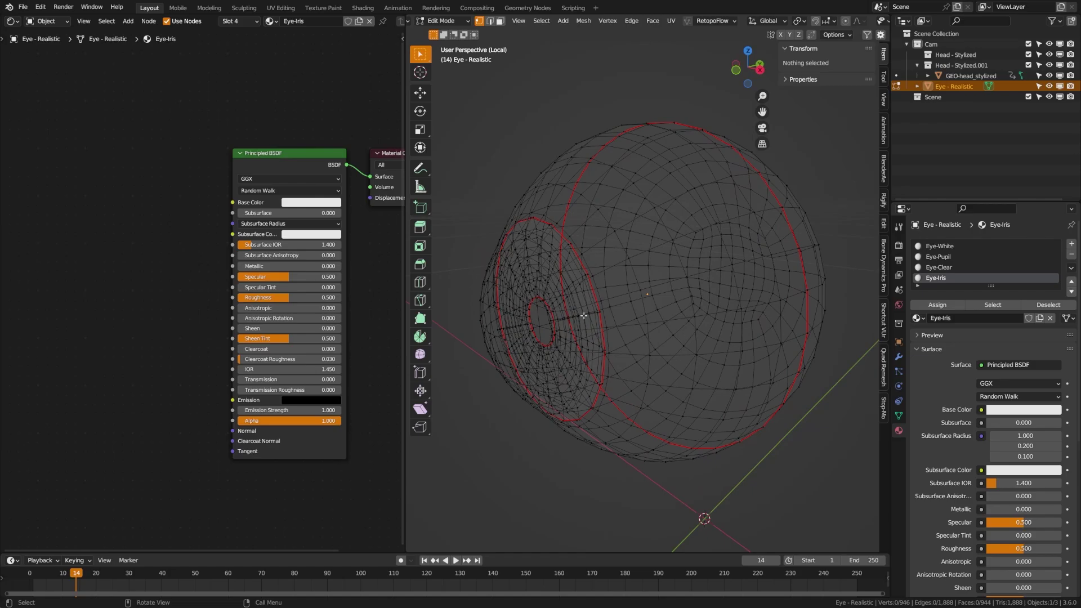
scroll(696, 338, "down", 2)
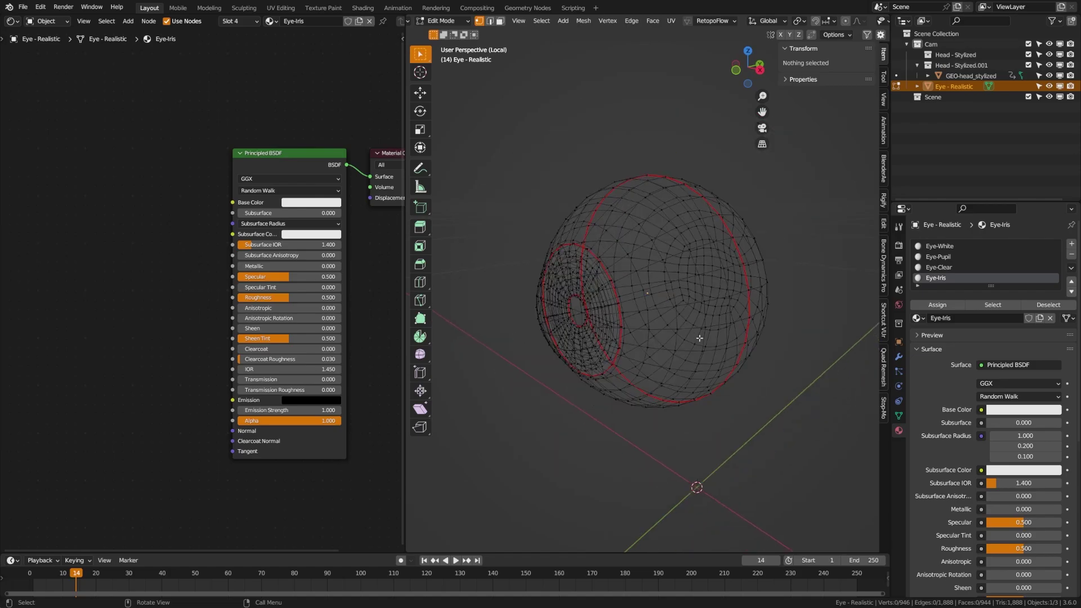
key("l")
key("h")
- Select the iris ring and assign it the Eye-Iris material
scroll(631, 352, "up", 6)
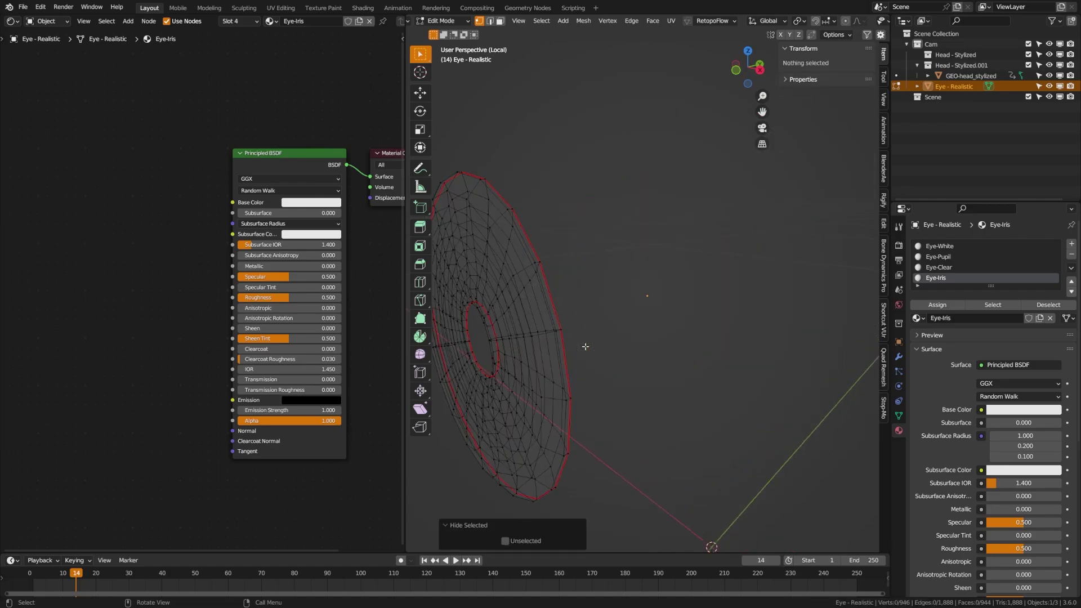
key("shift+z")
middle_click_drag(615, 386, 679, 331)
key("l")
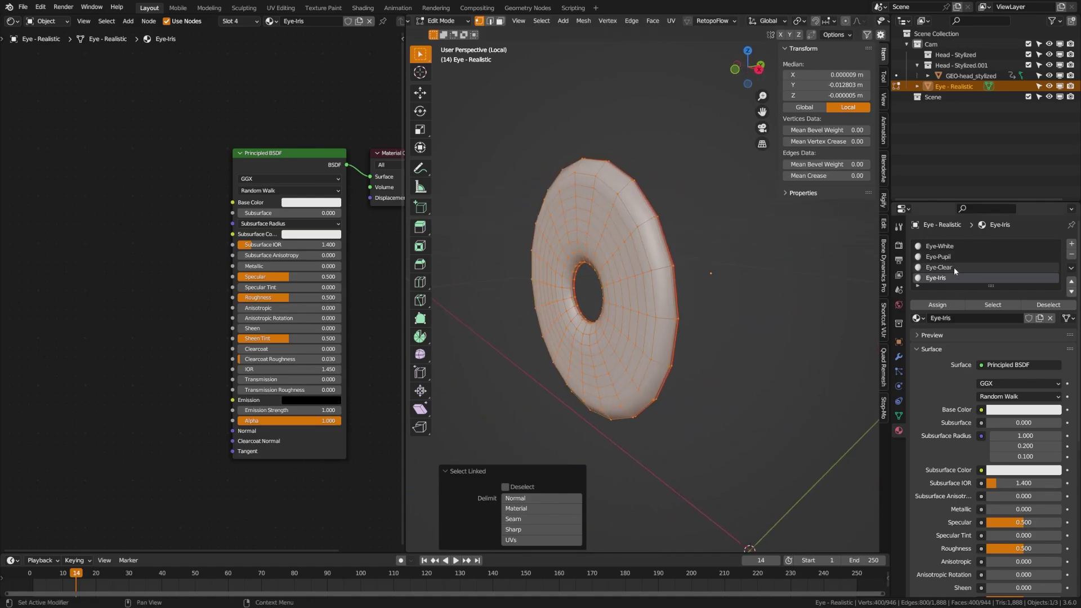
left_click(943, 305)
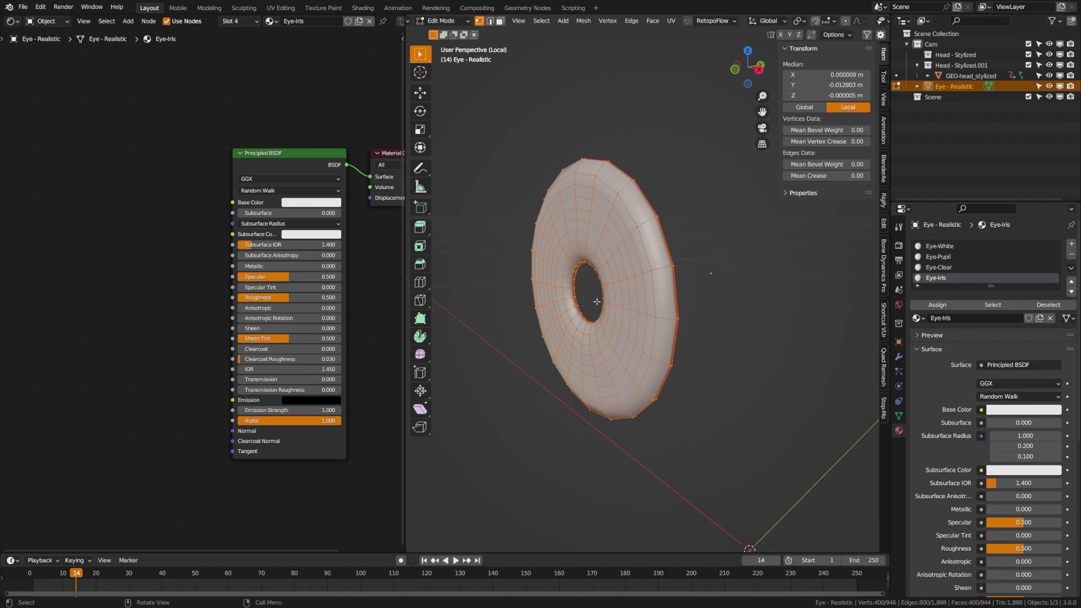
- Set the Eye-Iris base colour to cyan, previewing the eye rendered
key("z")
left_click(657, 319)
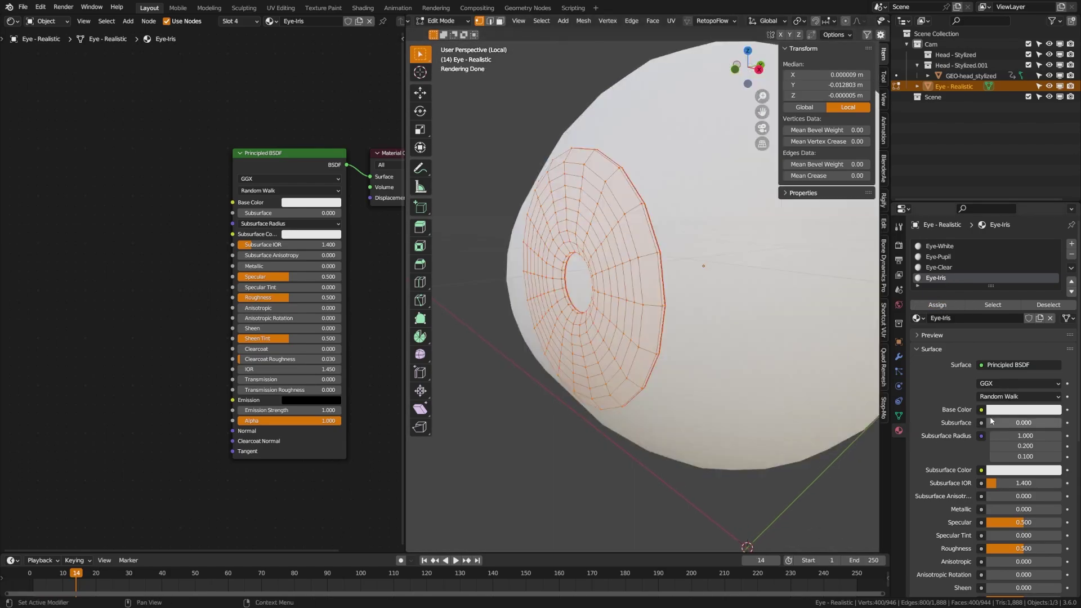
left_click(1023, 409)
left_click(1008, 260)
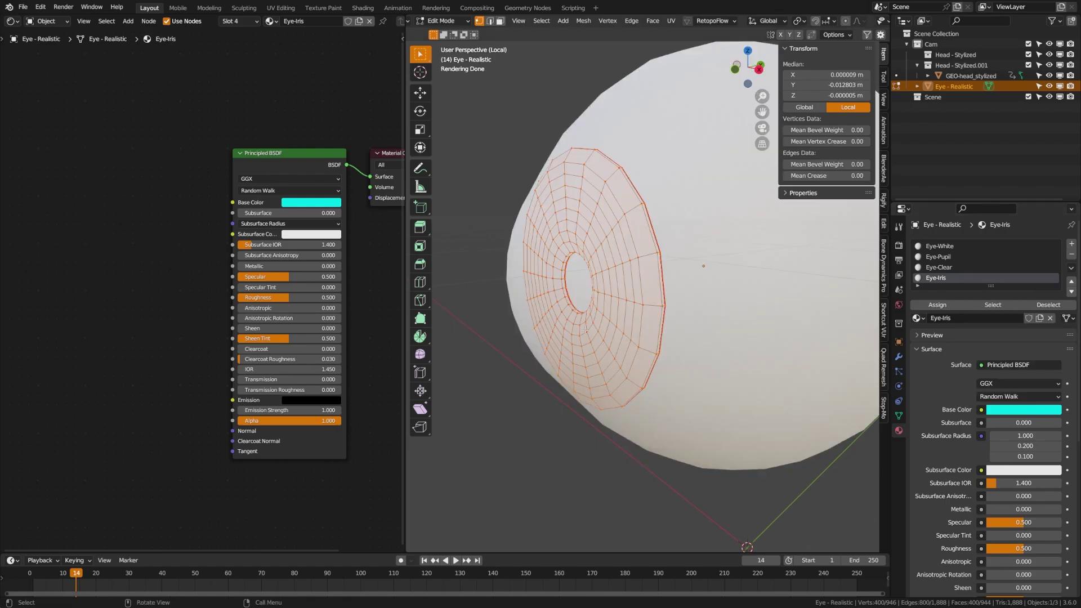
middle_click_drag(582, 331, 594, 332)
key("KP_Divide")
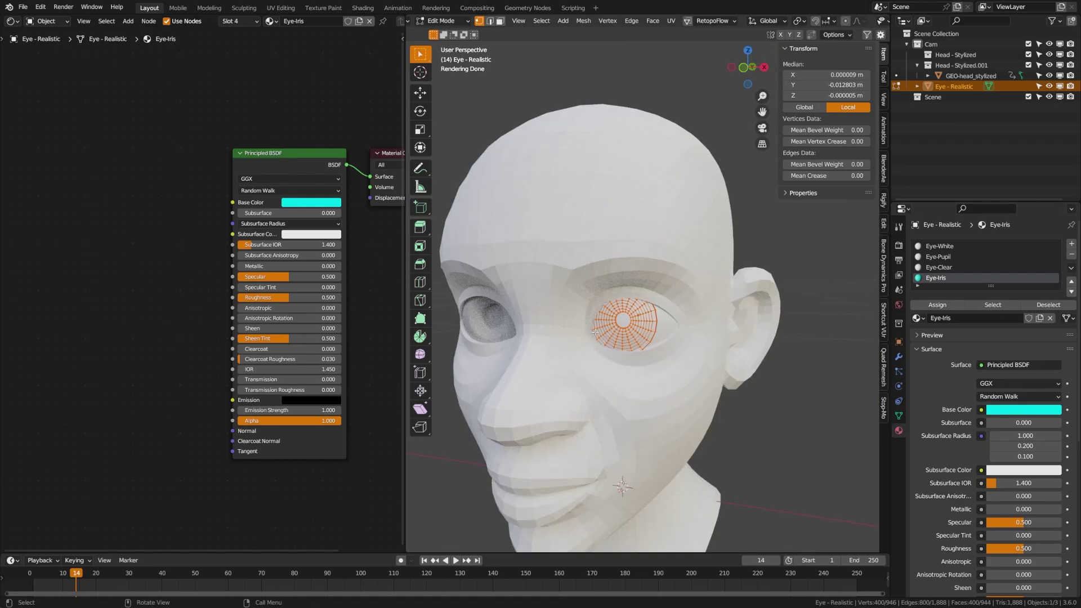
key("KP_Divide")
- Select the inner edge loop of the iris ring and fill the hole with a face
key("alt+a")
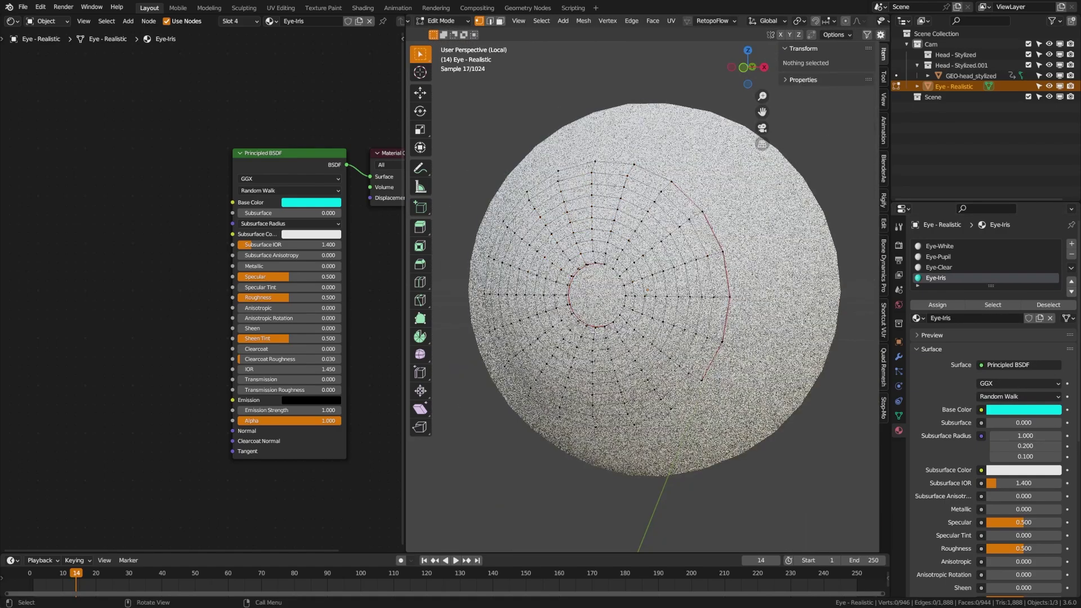
key("z")
mouse_move(640, 343)
middle_mouse_down()
mouse_move(552, 346)
mouse_move(617, 356)
middle_mouse_up()
left_click(623, 400)
key("a")
scroll(617, 357, "up", 1)
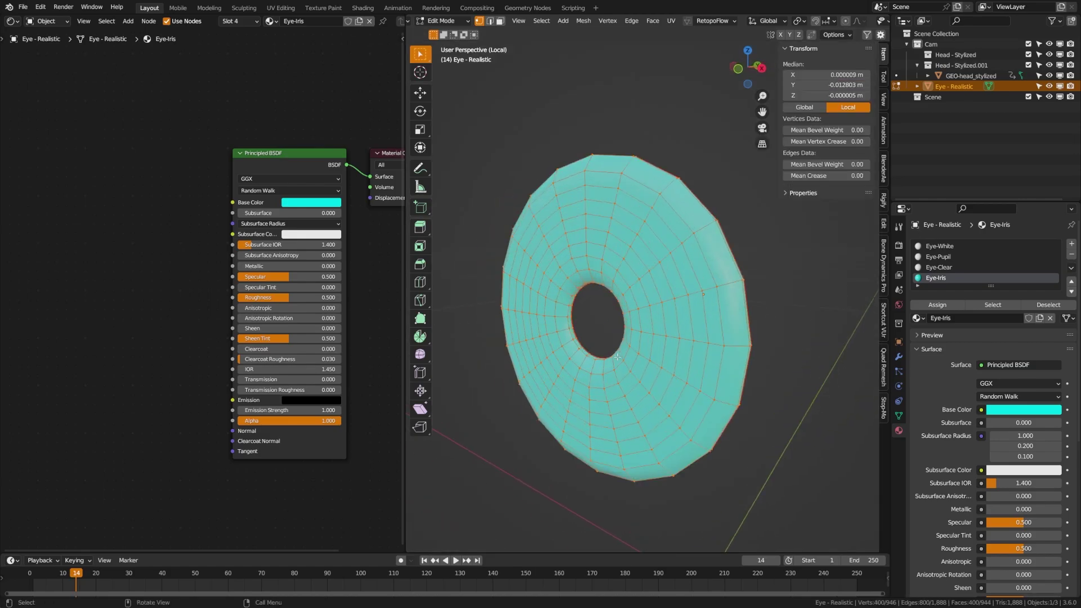
key("alt+a")
scroll(618, 356, "up", 3)
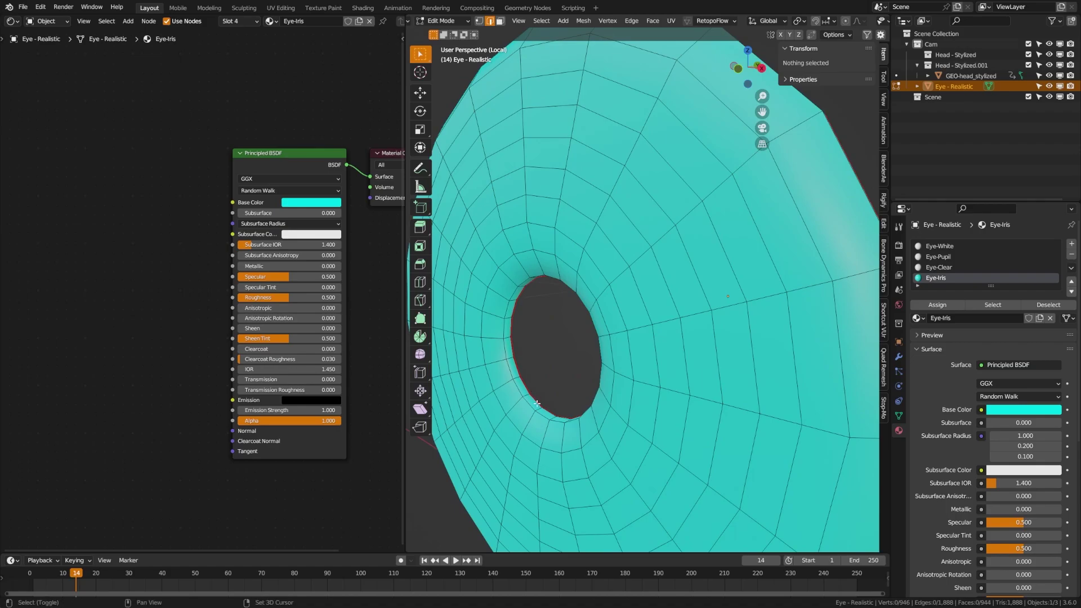
middle_click_drag(537, 404, 571, 397, "shift")
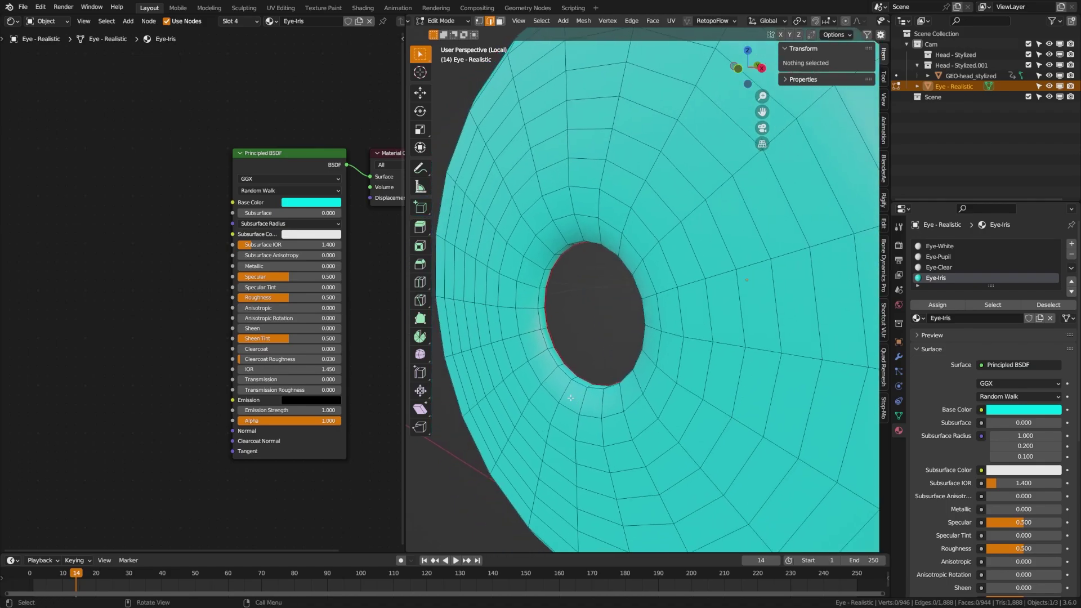
left_click(569, 370, "alt")
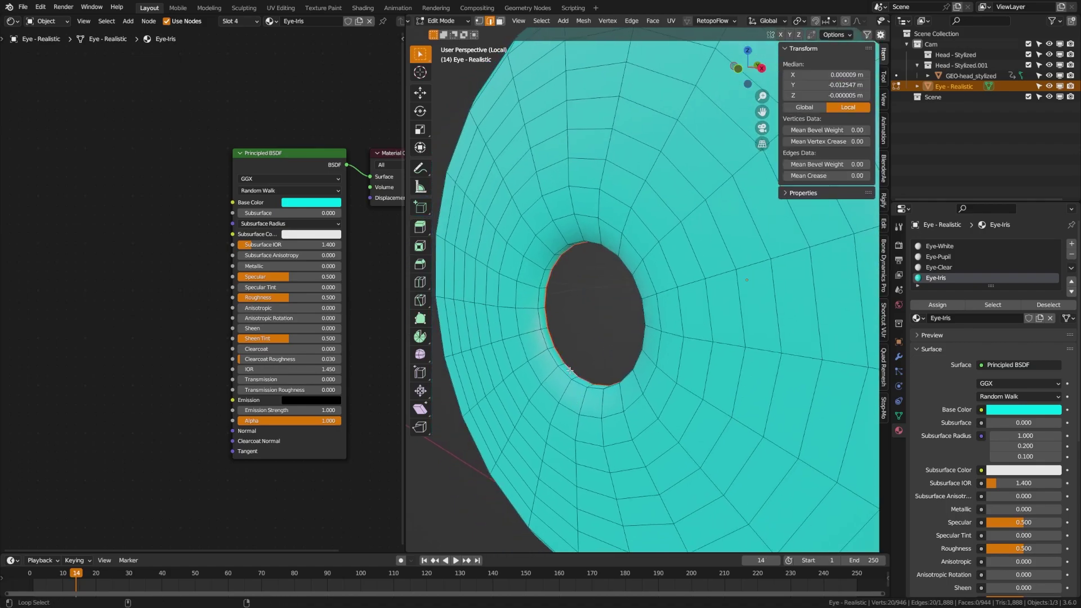
middle_click_drag(569, 370, 644, 386)
key("f")
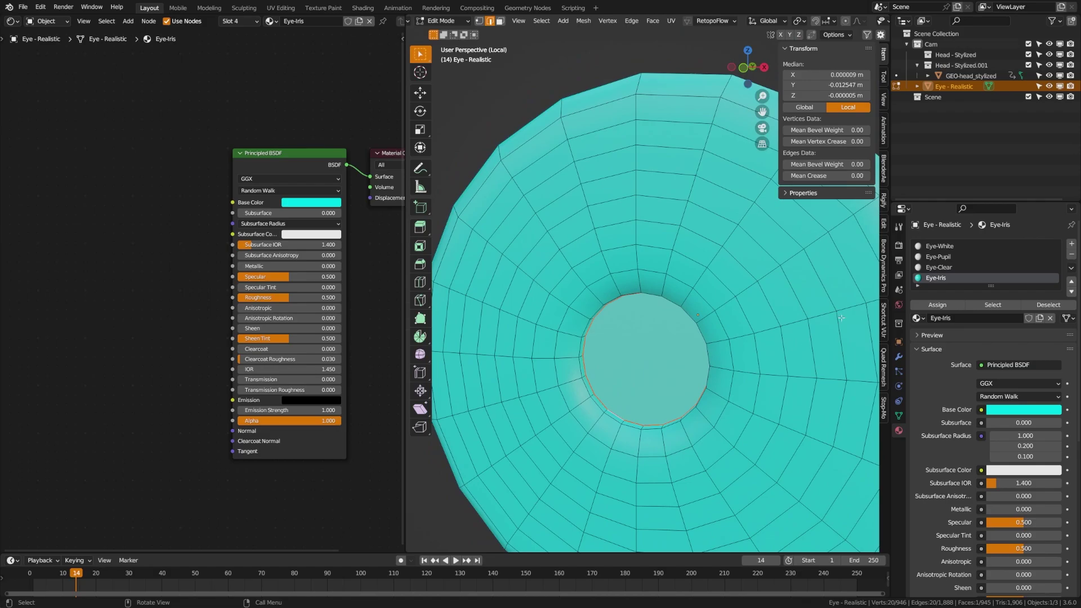
- Assign Eye-Pupil to the filled face and make it black with specular 0 and roughness 1
left_click(938, 257)
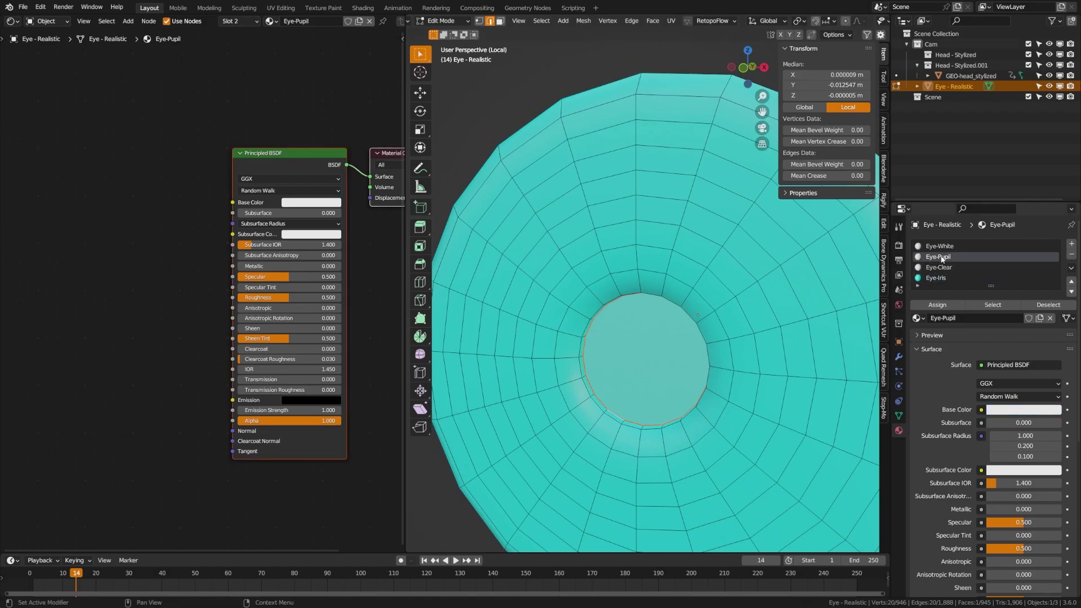
left_click(937, 306)
left_click(1017, 410)
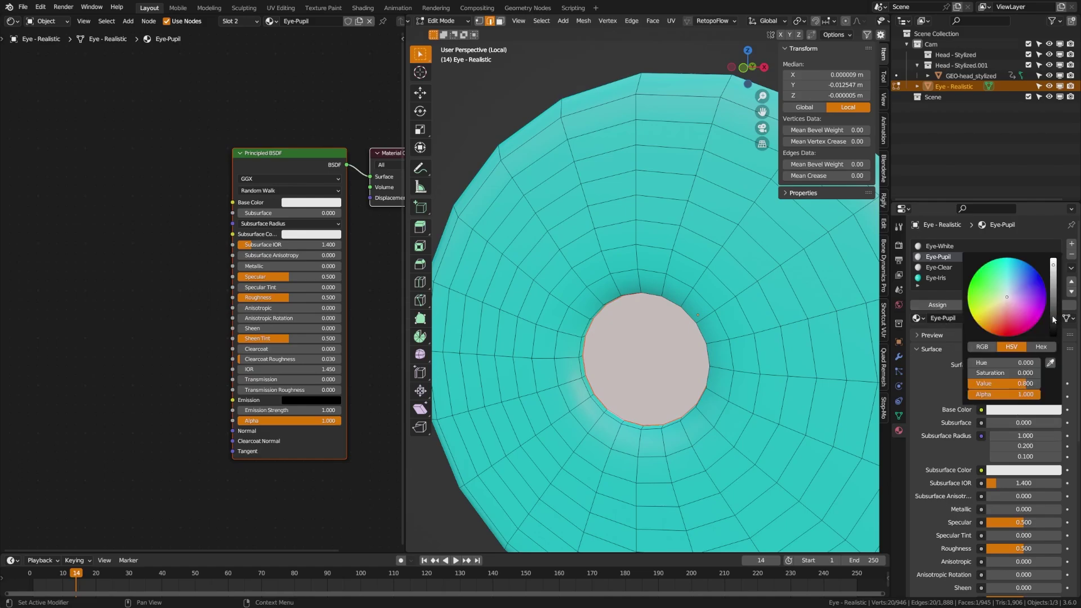
left_click_drag(1052, 315, 1051, 336)
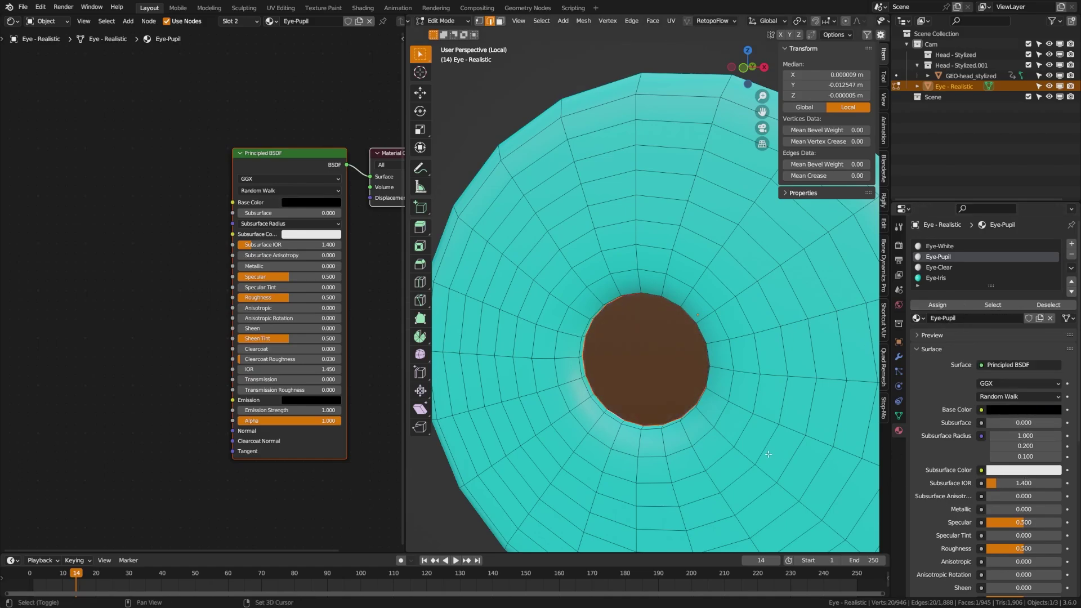
key("BackSpace")
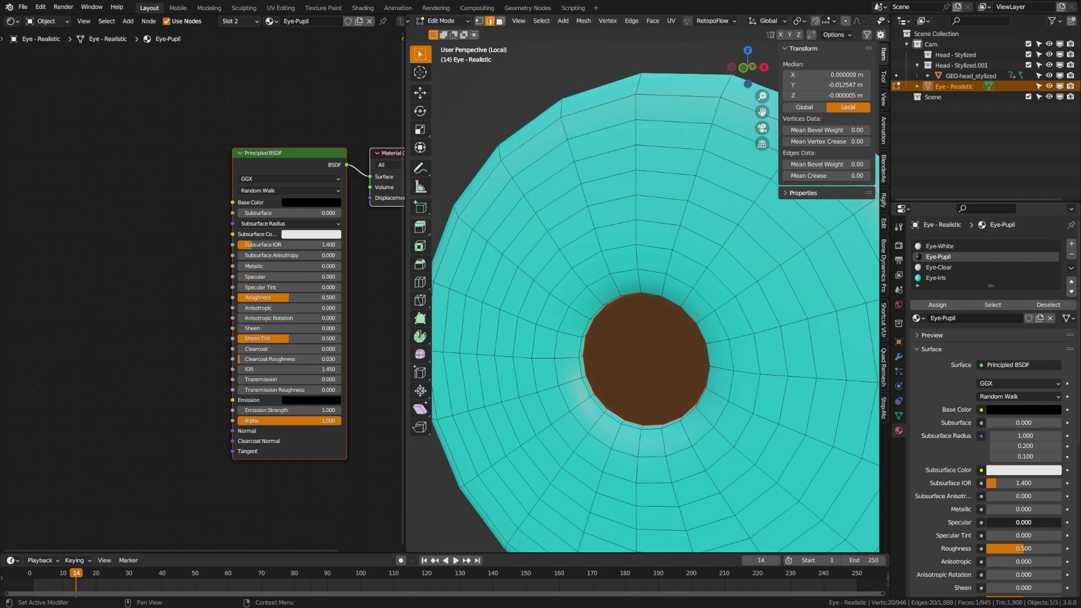
left_click_drag(1015, 549, 1061, 549)
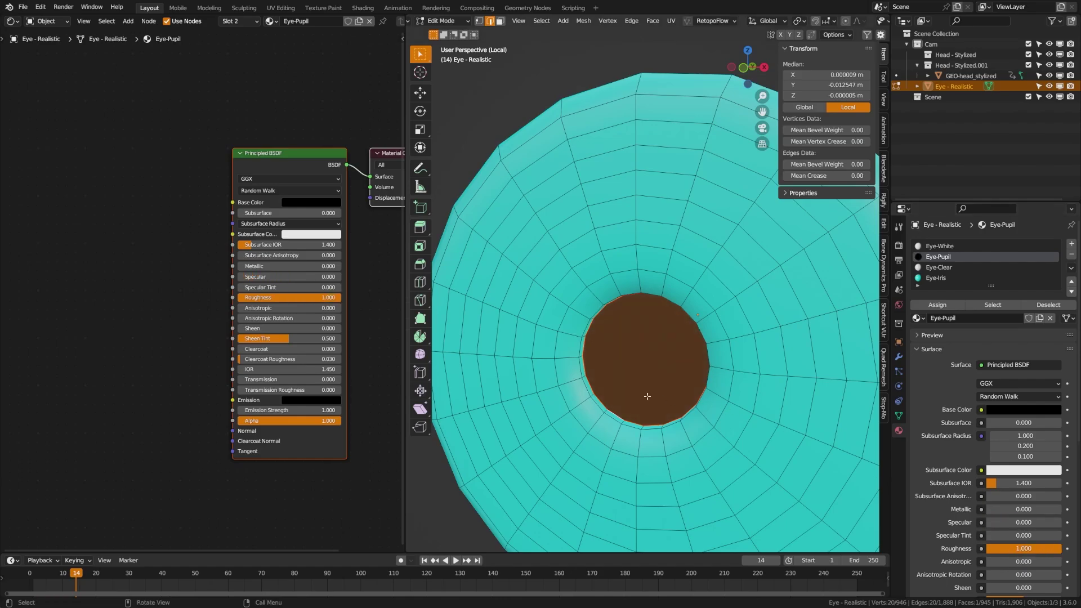
key("alt+a")
scroll(647, 396, "down", 5)
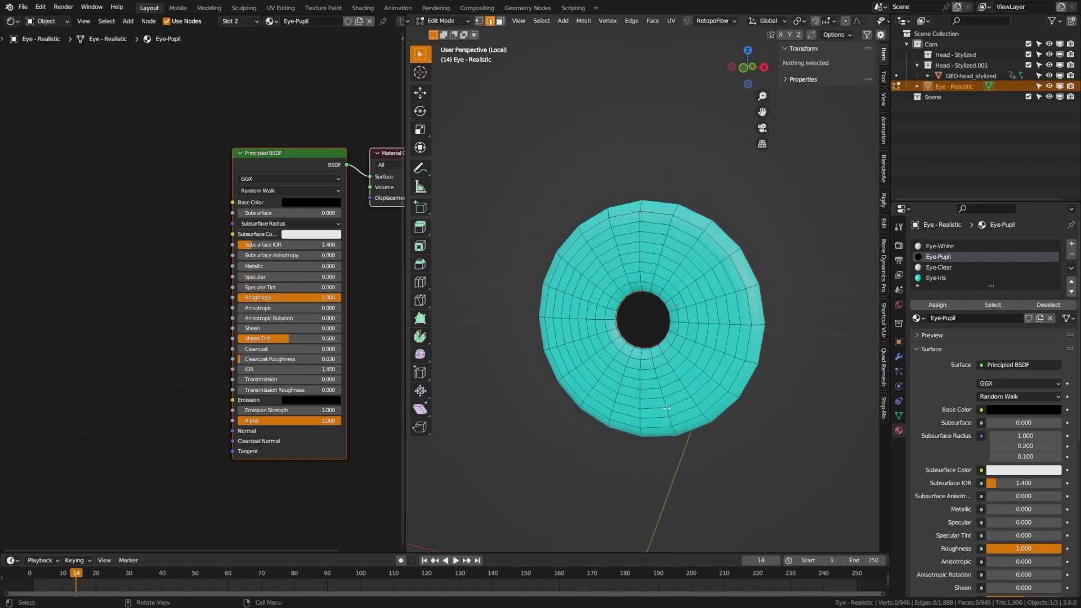
- Unhide the eyeball mesh and view it in wireframe with the pupil facing forward
middle_click_drag(690, 307, 663, 329)
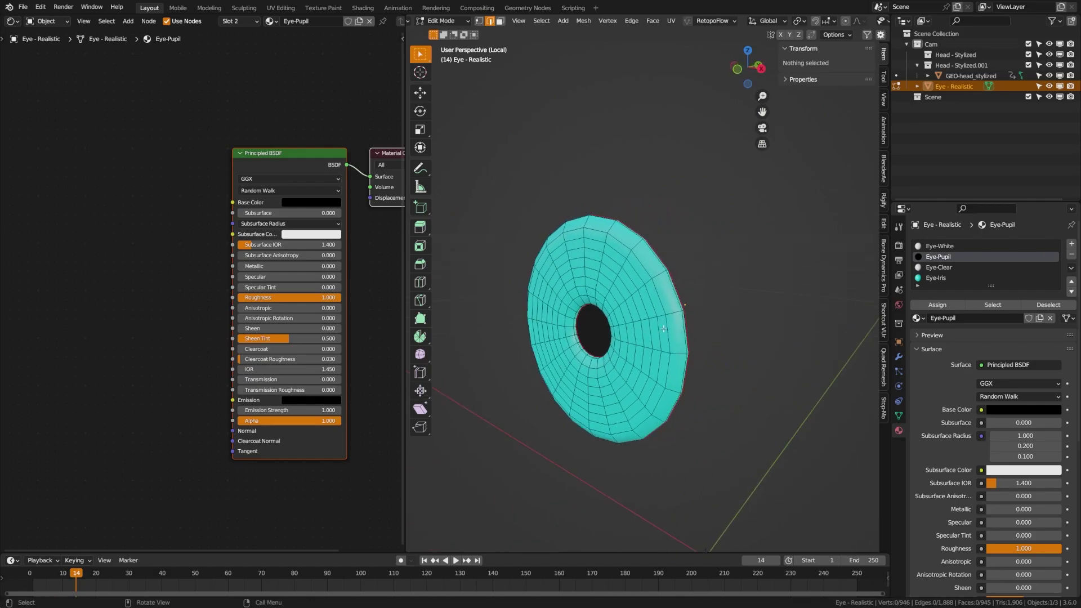
key("alt+h")
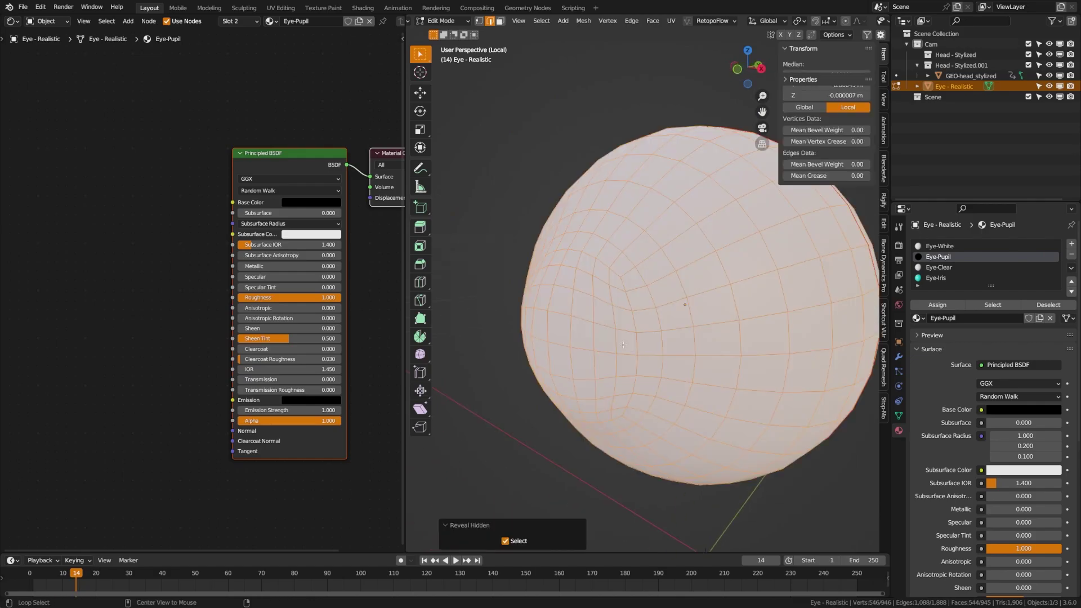
key("alt+a")
middle_click_drag(717, 397, 685, 390)
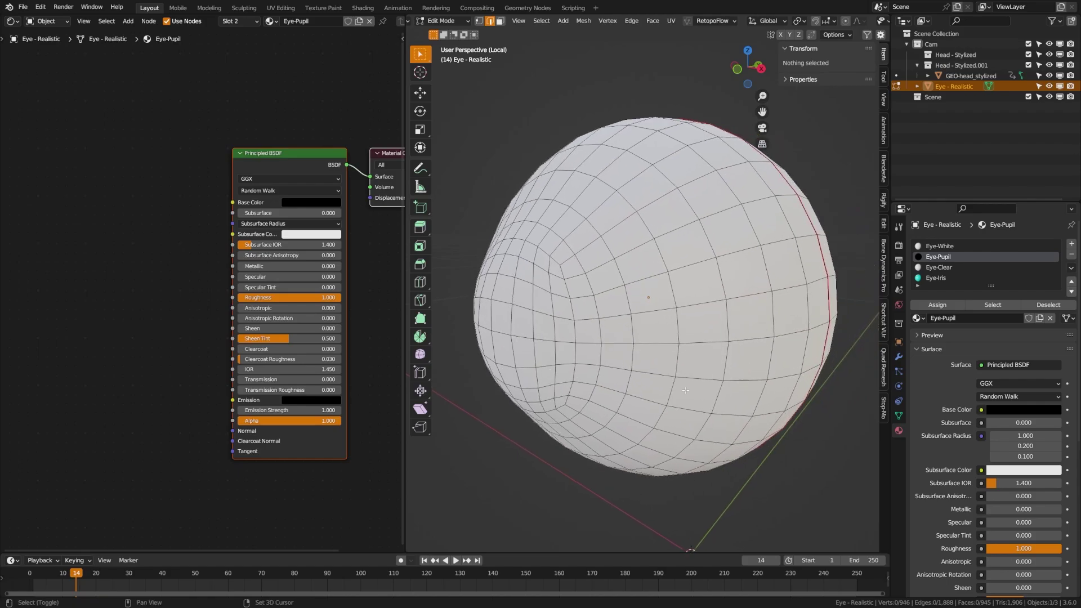
key("a")
key("alt+a")
key("l")
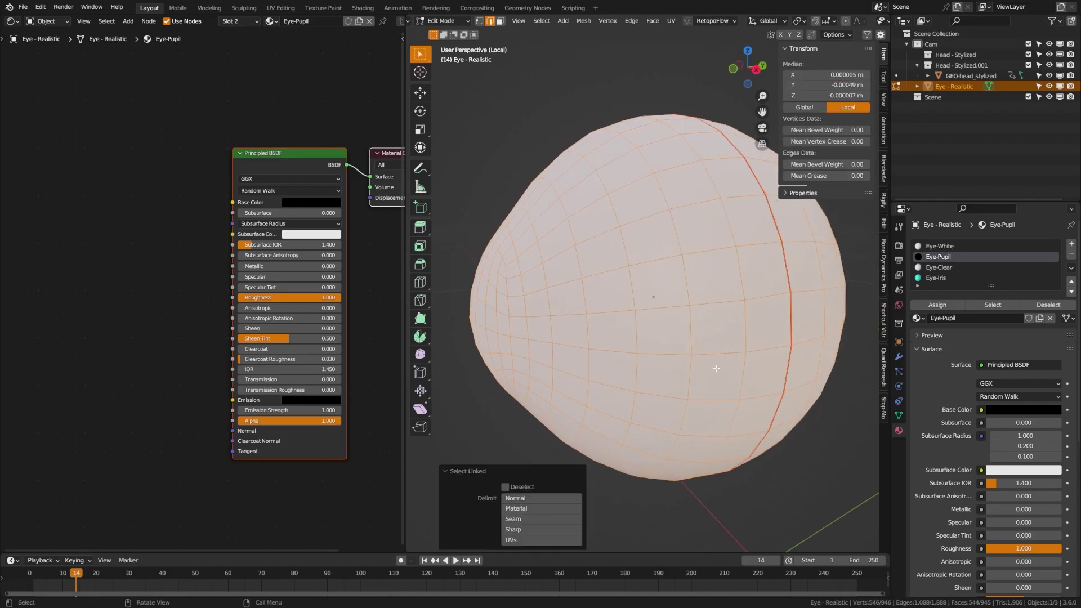
key("z")
left_click(498, 302)
middle_click_drag(498, 301, 586, 304)
- Grow a front patch of cornea faces from one vertex and assign them Eye-Clear
left_click(953, 248)
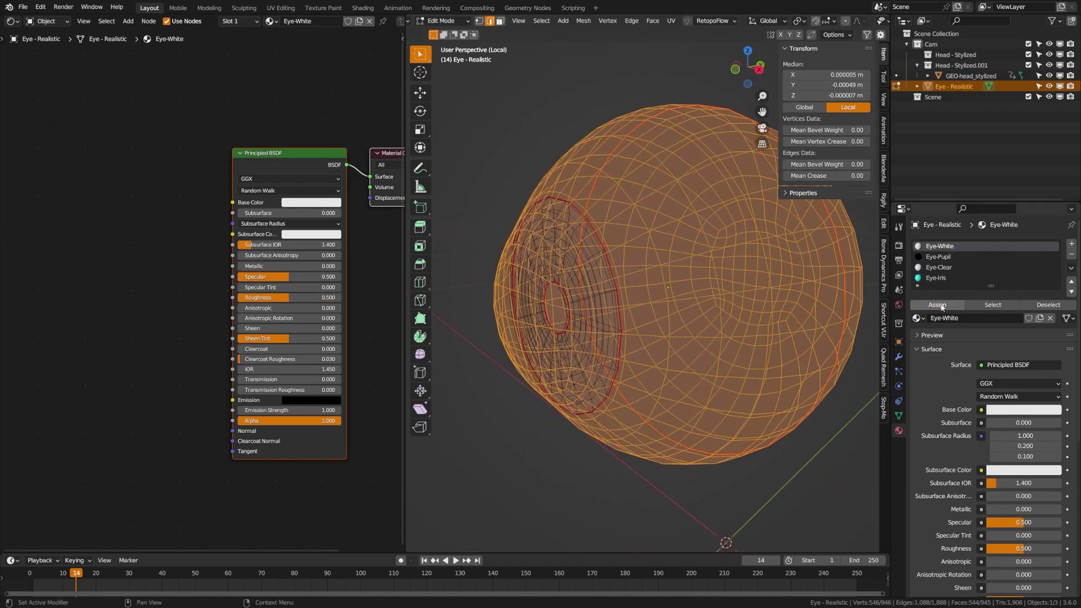
key("alt+a")
mouse_move(597, 342)
middle_mouse_down("shift")
mouse_move(652, 353)
mouse_move(710, 316)
mouse_move(680, 311)
mouse_move(642, 354)
mouse_move(645, 365)
middle_mouse_up("shift")
left_click(664, 362)
left_click(640, 349)
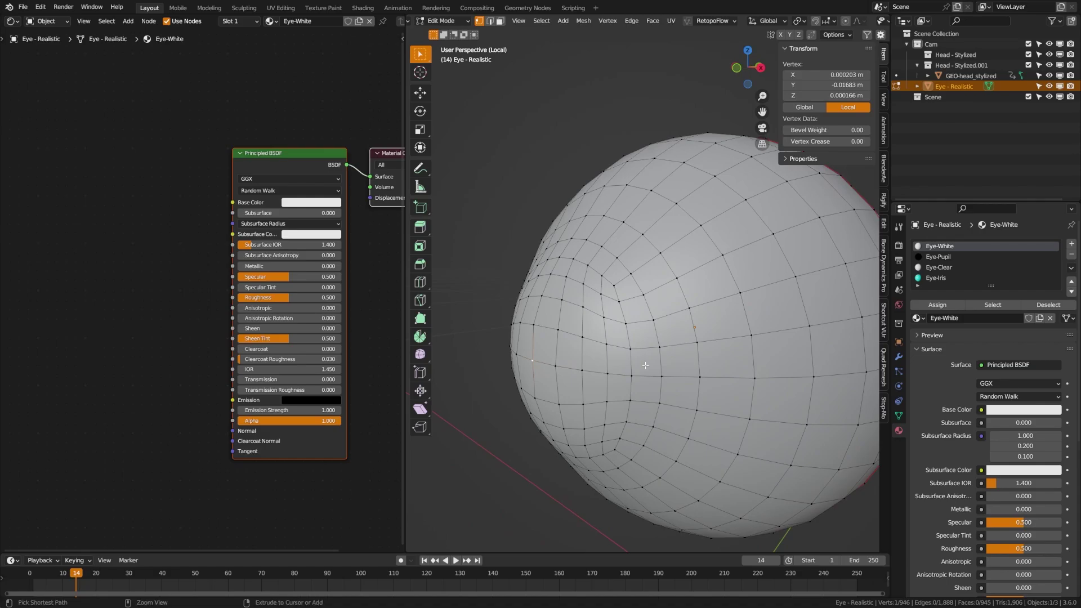
key("ctrl+KP_Add")
key("ctrl+KP_Add")
key("ctrl+KP_Add")
key("ctrl+KP_Add")
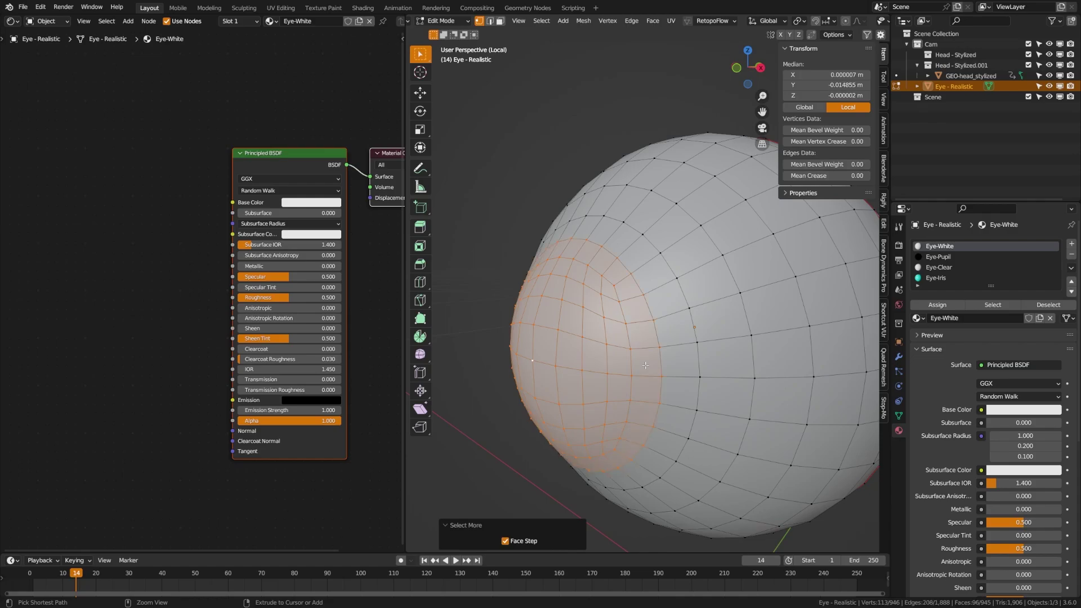
left_click(938, 268)
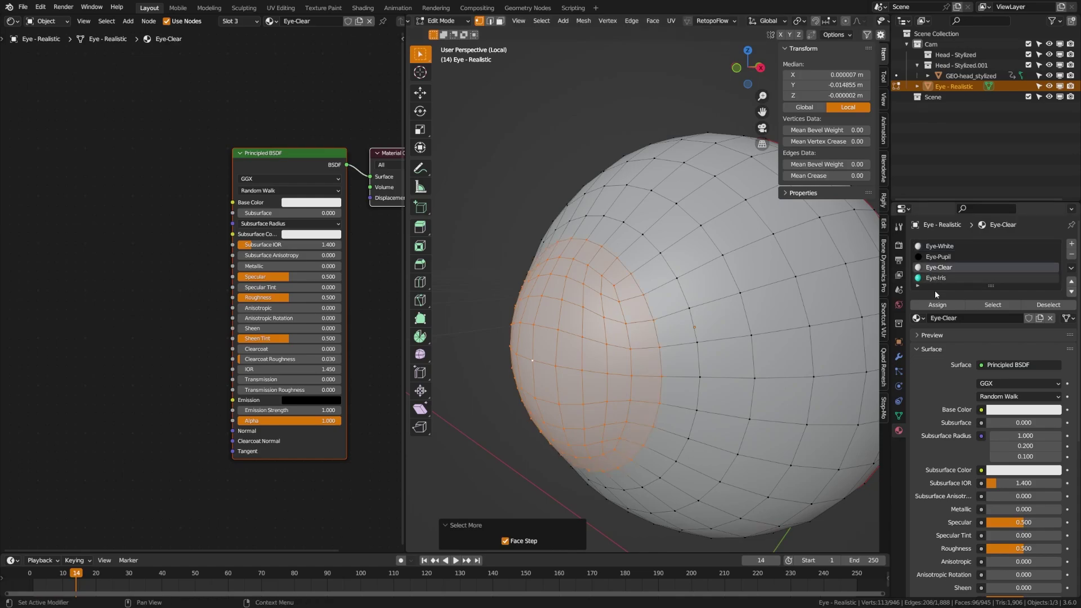
left_click(935, 305)
- Show the eye rendered in Object Mode and bring up the file dialog
mouse_move(656, 414)
middle_mouse_down()
mouse_move(647, 412)
mouse_move(687, 391)
middle_mouse_up()
key("z")
left_click(682, 332)
key("Tab")
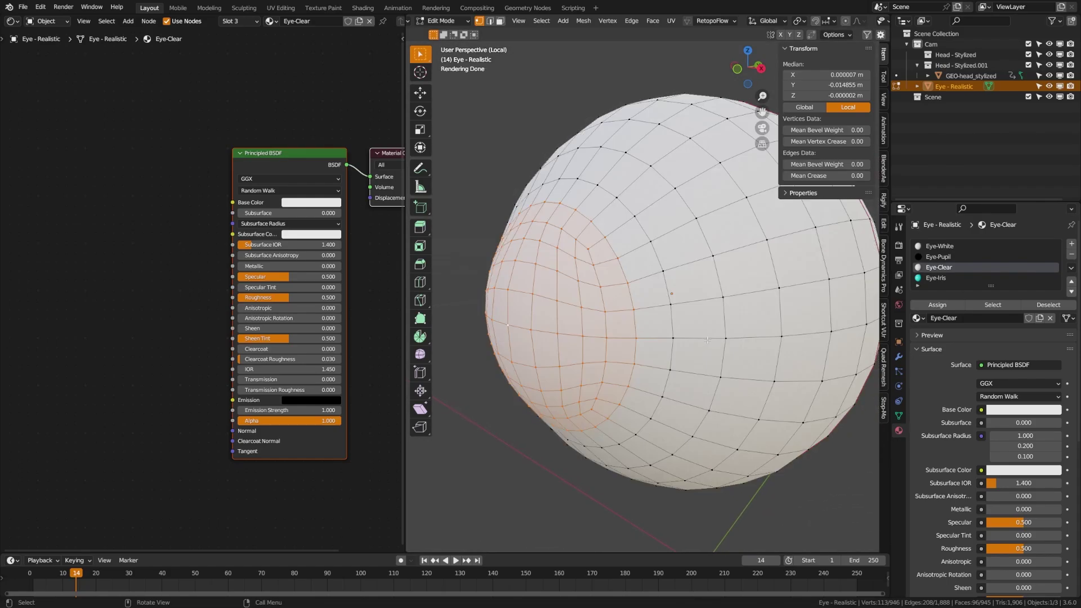
key("ctrl+o")
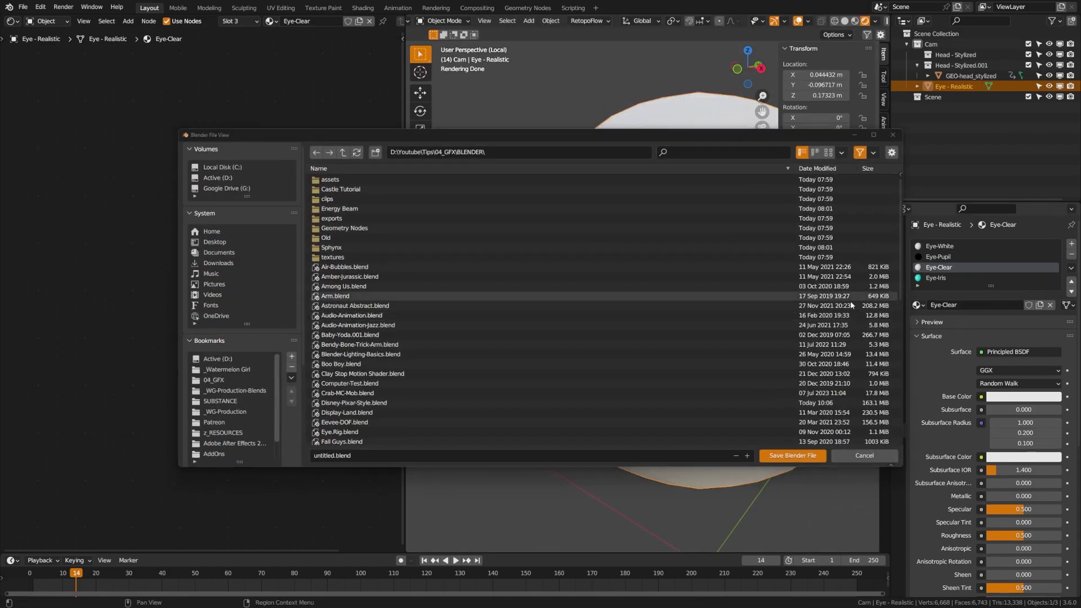
- Cancel the Blender File View dialog, leaving the rendered eyeball on screen
left_click(850, 458)
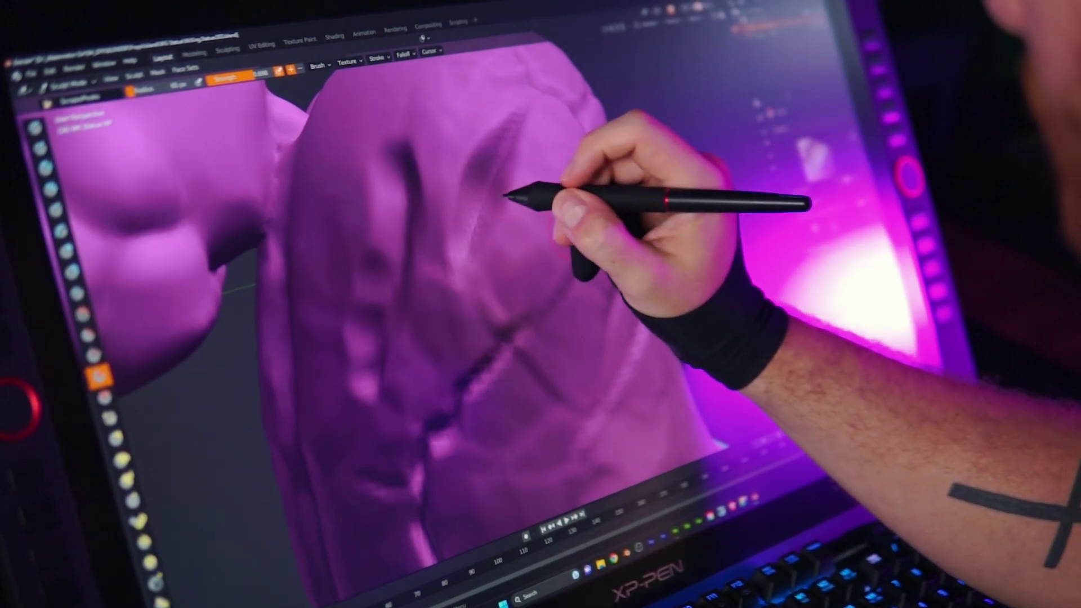
- Adjust the sculpt brush and scrape down the dark crease on the purple torso
right_click(509, 207)
double_click(521, 211)
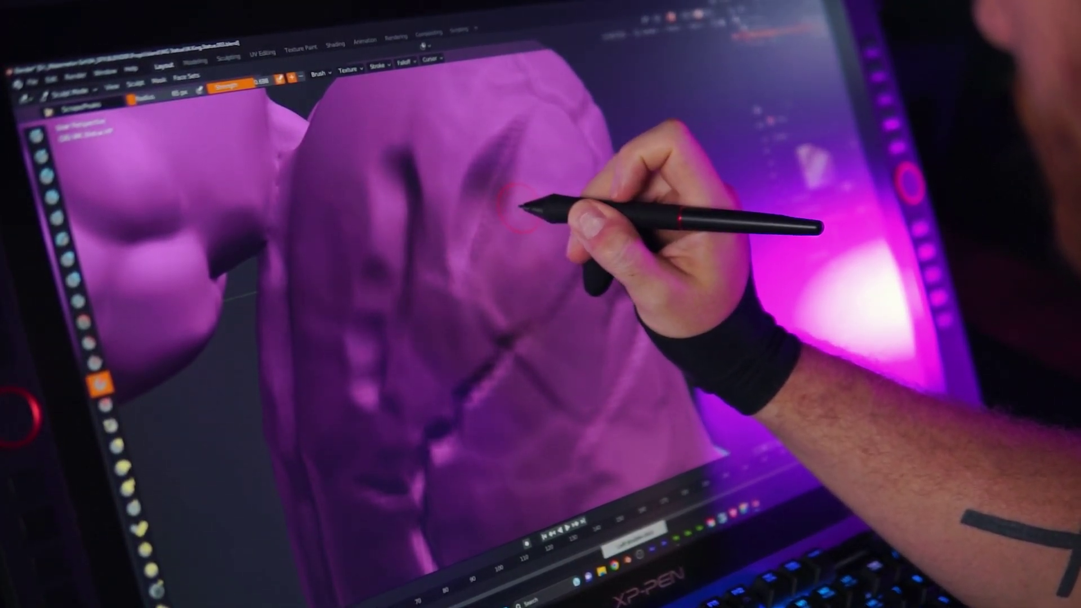
left_click_drag(524, 211, 494, 252)
left_click_drag(524, 184, 474, 205)
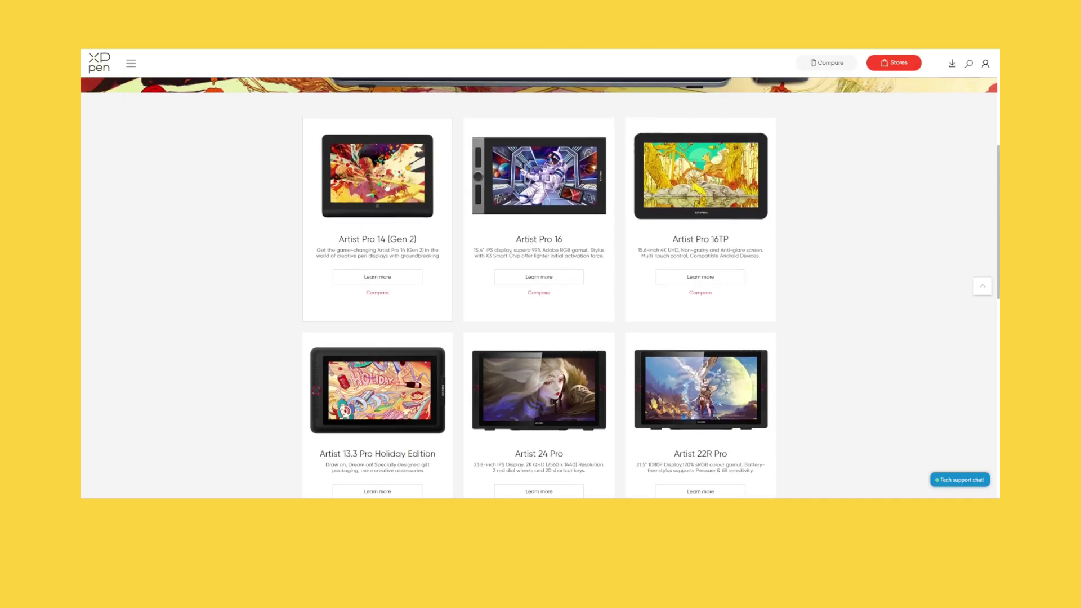
- Scroll through the XP-Pen pen display lineup, including the Artist Pro models
scroll(387, 188, "up", 2)
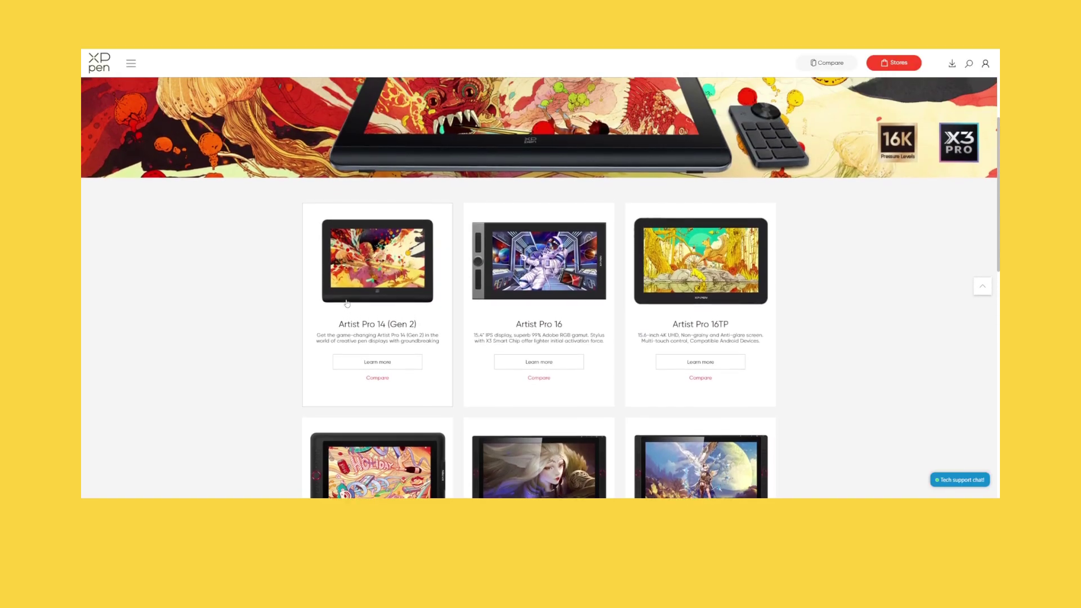
scroll(346, 303, "up", 2)
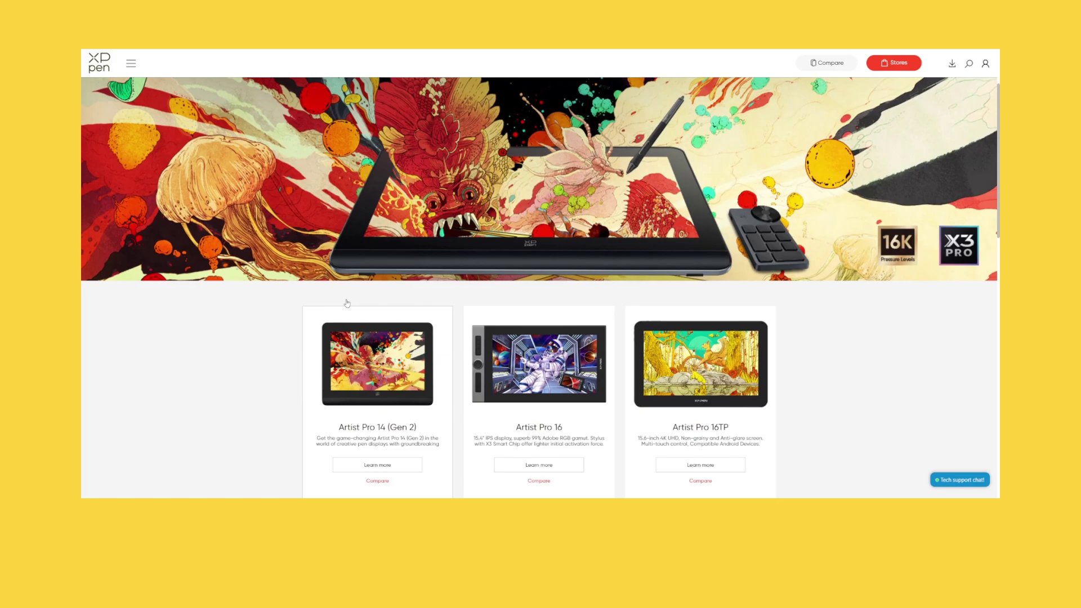
scroll(347, 303, "down", 3)
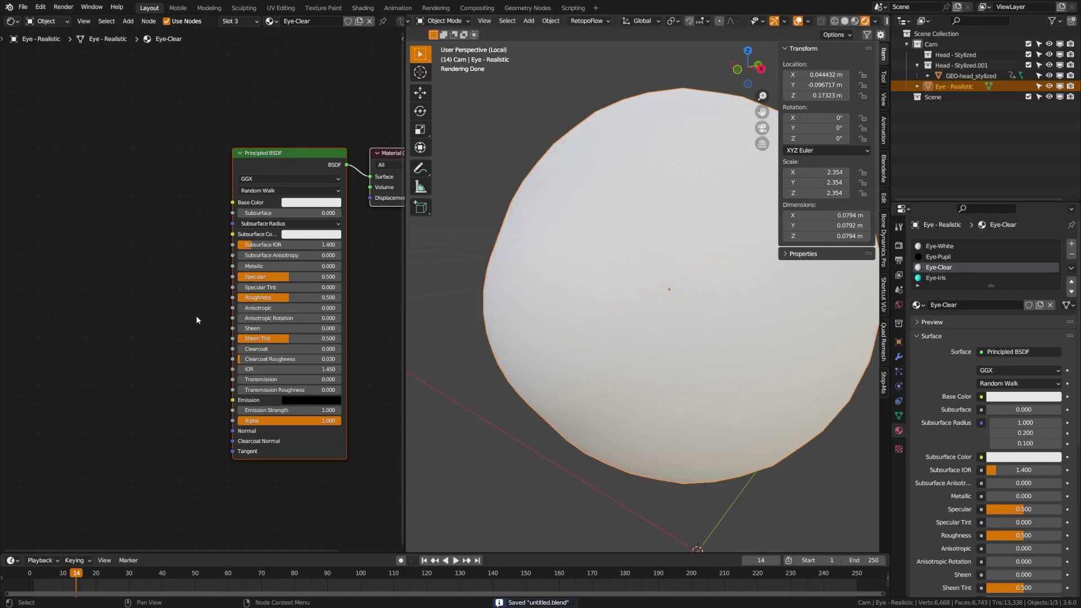
- Set the Eye-Clear cornea's Transmission to 1.000 and Roughness to 0.000, then view the eye from the front
left_click_drag(253, 379, 349, 380)
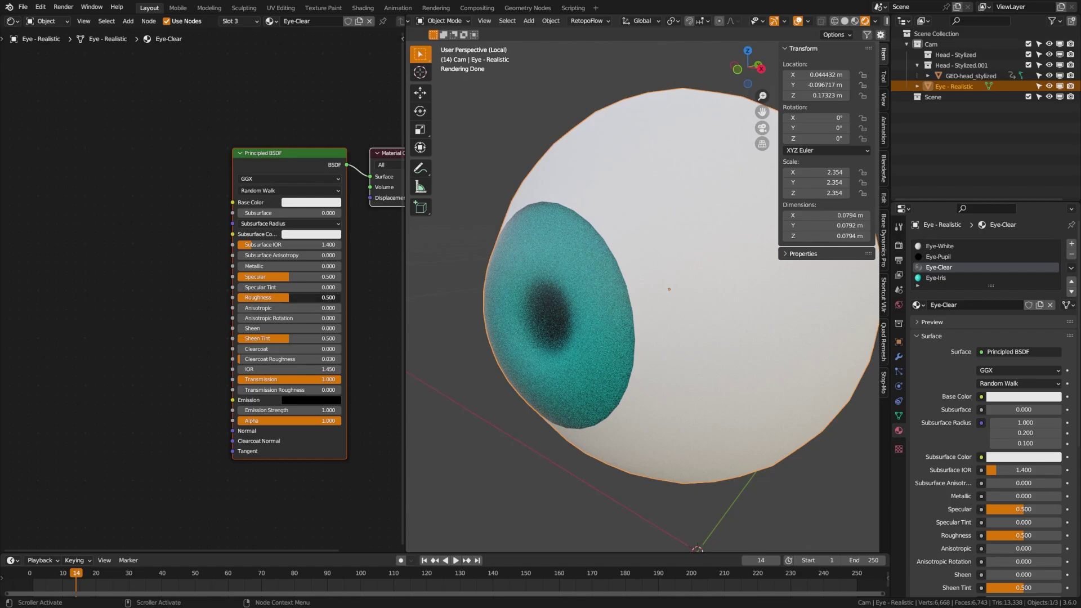
left_click_drag(285, 297, 239, 297)
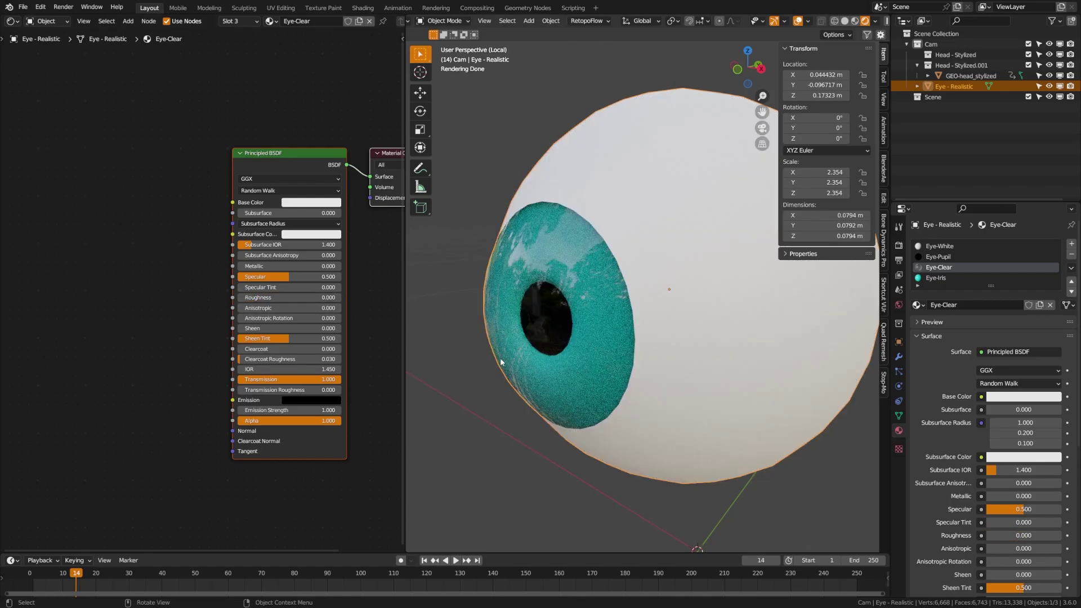
middle_click_drag(501, 361, 633, 378)
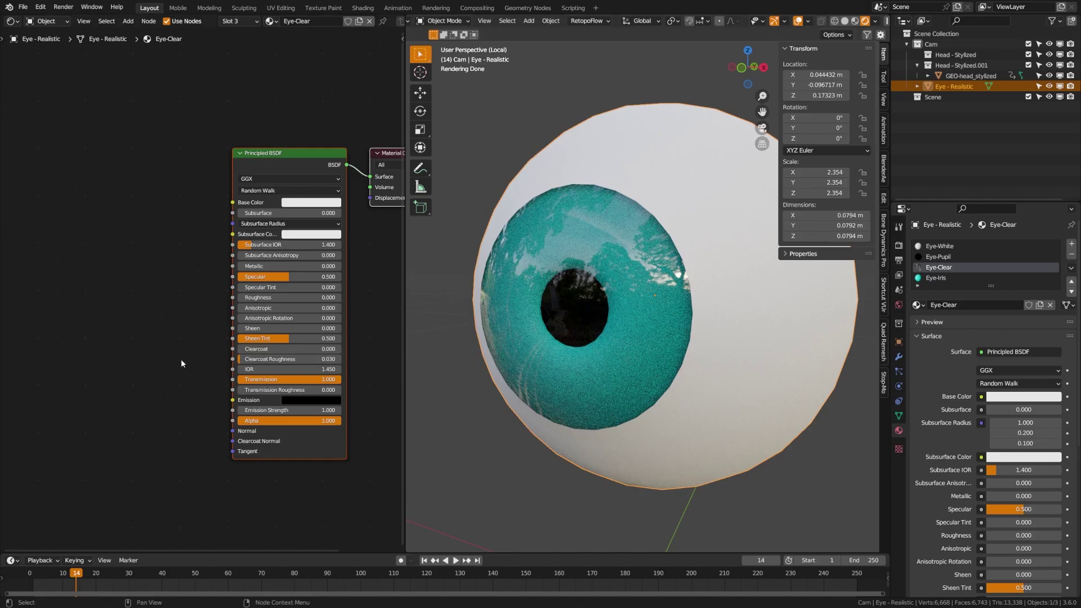
middle_click_drag(130, 413, 153, 404)
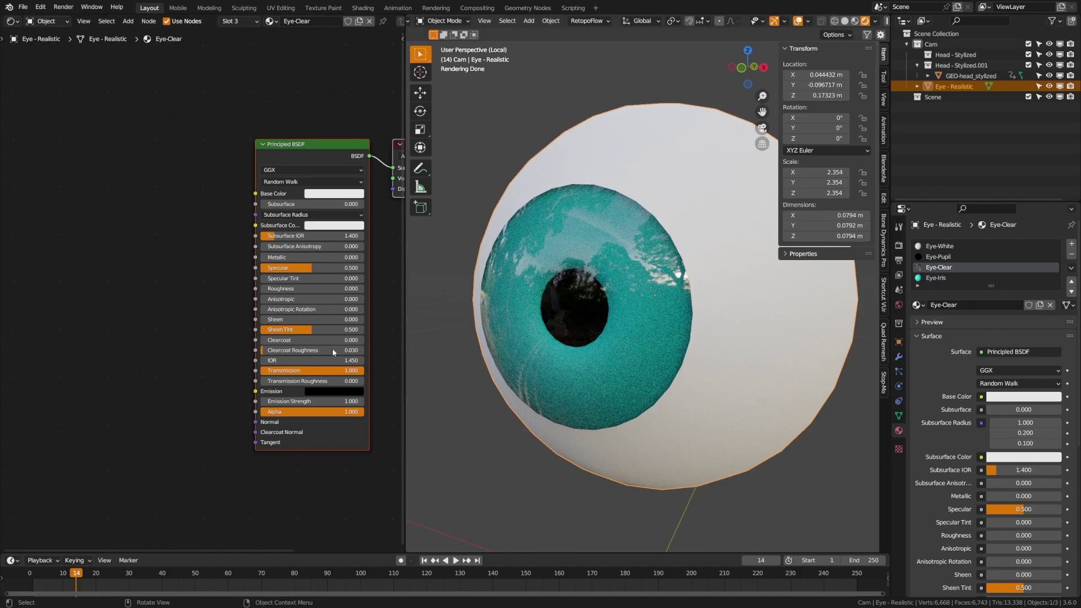
- Add a Light Path node to the left of the Eye-Clear shader
key("shift+a")
left_click(90, 375)
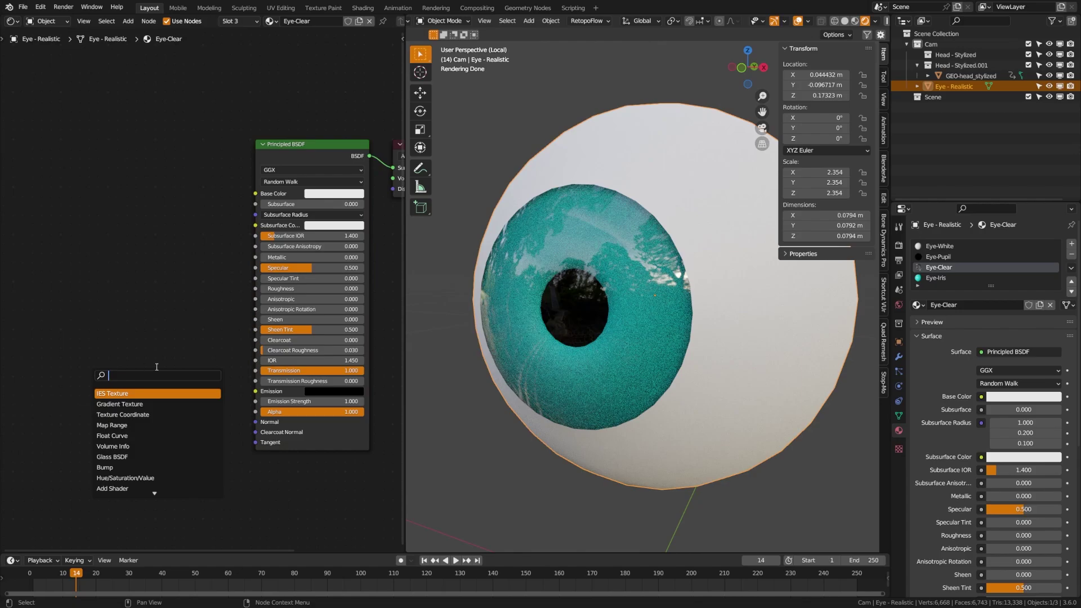
type("light path")
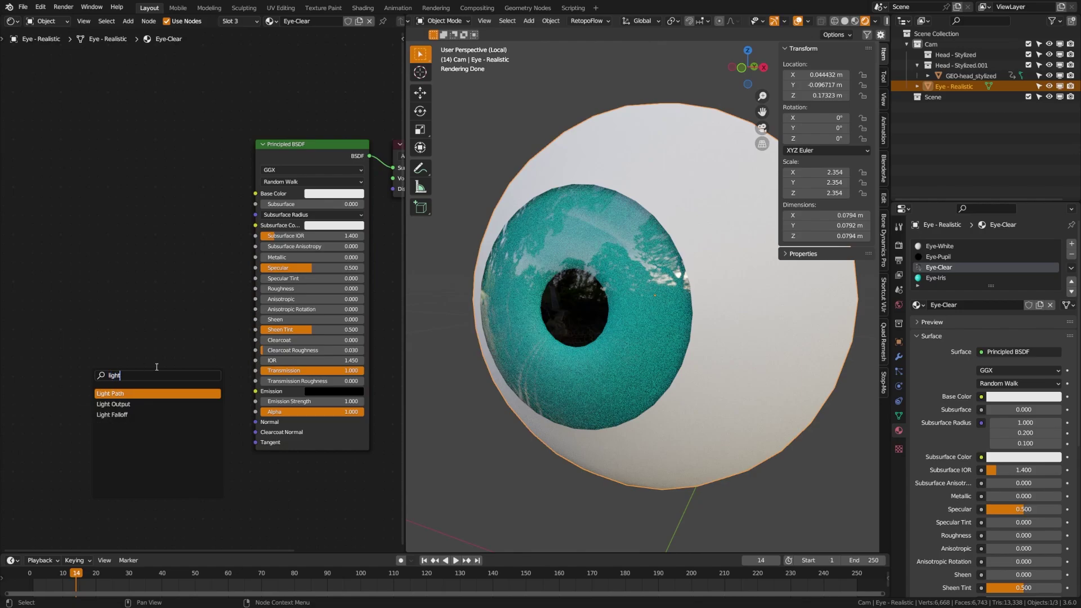
key("Return")
left_click(95, 288)
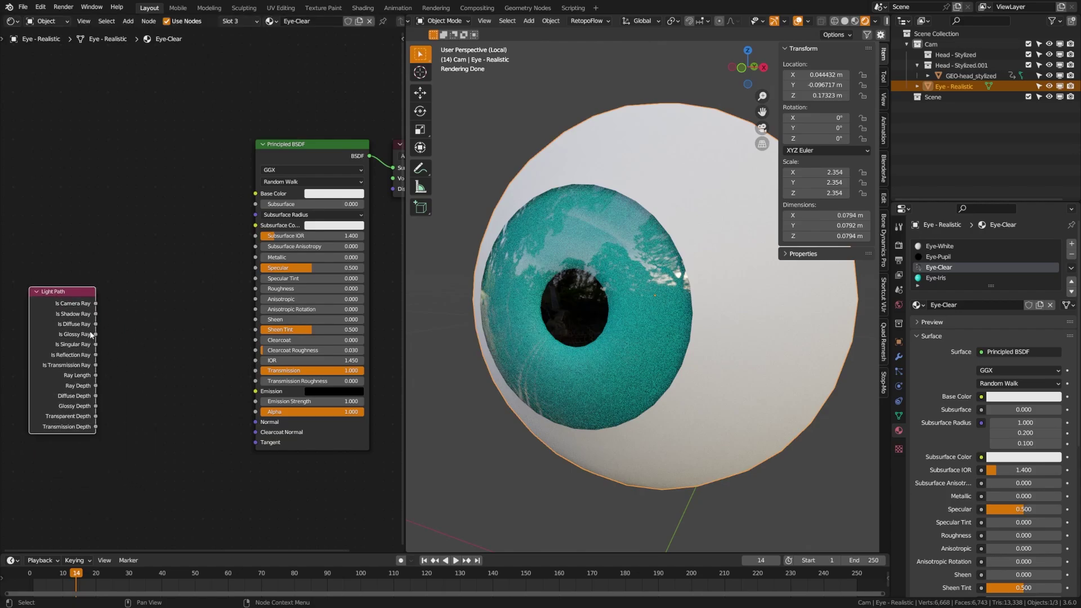
- Route Ray Depth through a Less Than math node with threshold 2 into the shader's Alpha
left_click_drag(95, 388, 174, 425)
type("less")
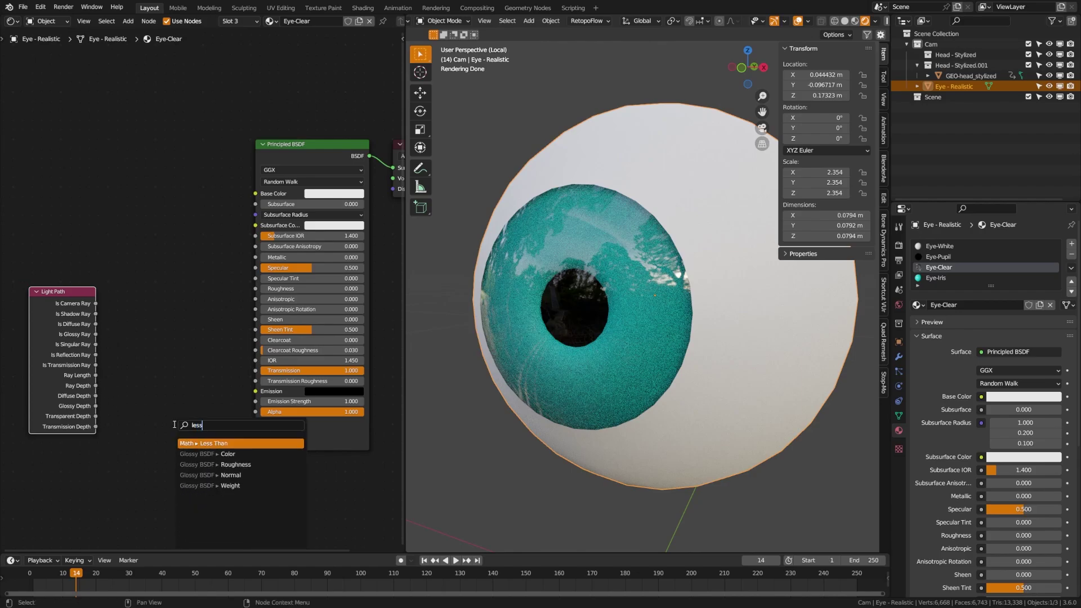
key("Return")
left_click(179, 401)
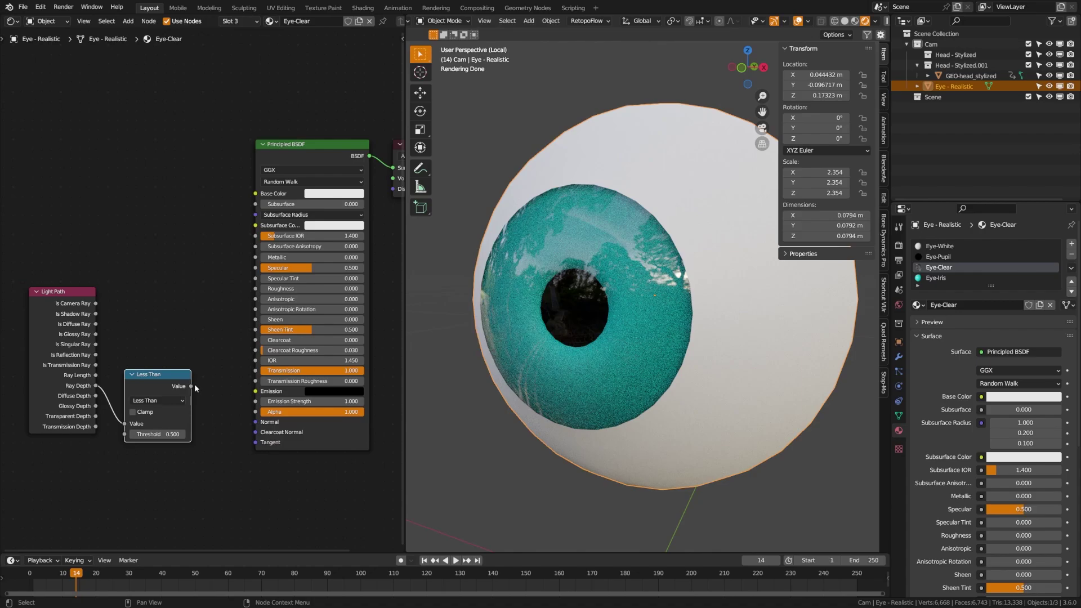
left_click_drag(192, 387, 256, 413)
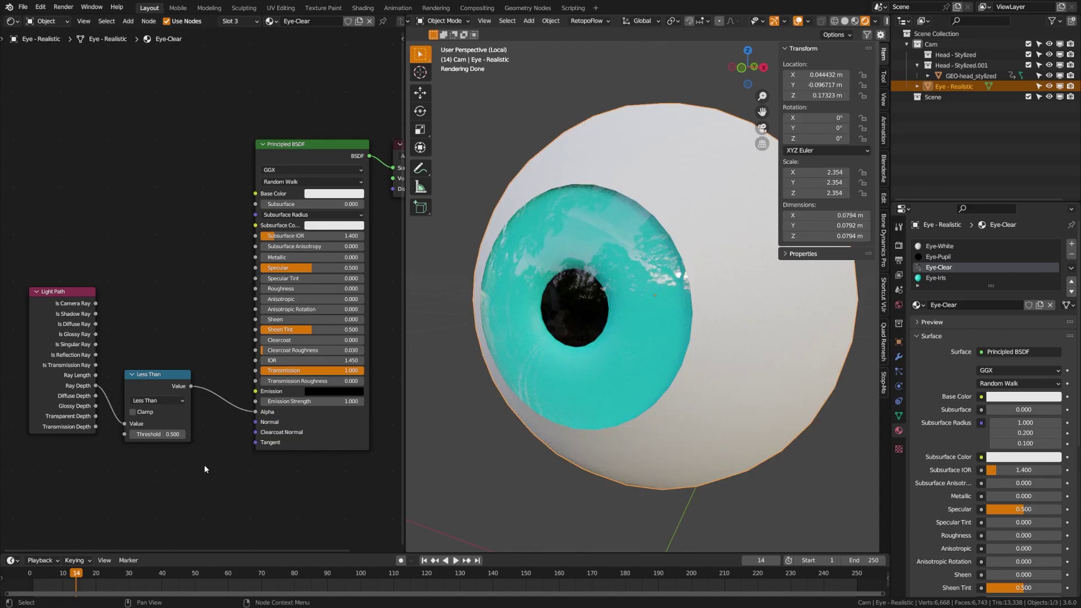
left_click_drag(165, 436, 173, 437)
left_click(165, 436)
type("2")
key("Return")
left_click(74, 291)
left_click_drag(81, 300, 101, 312)
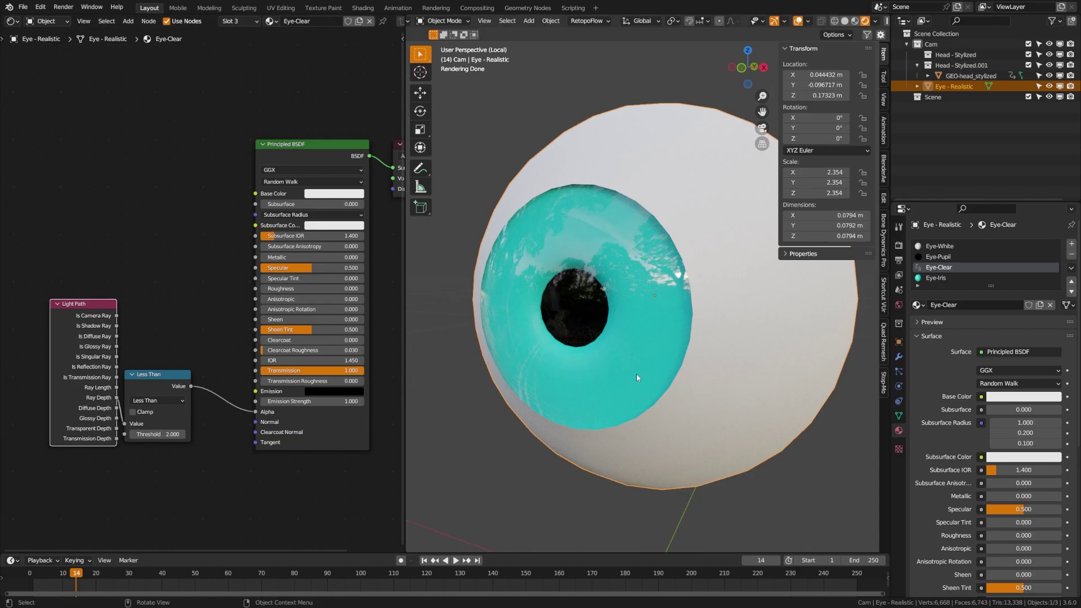
- Raise the cornea's Specular to 1.0
scroll(639, 373, "down", 6)
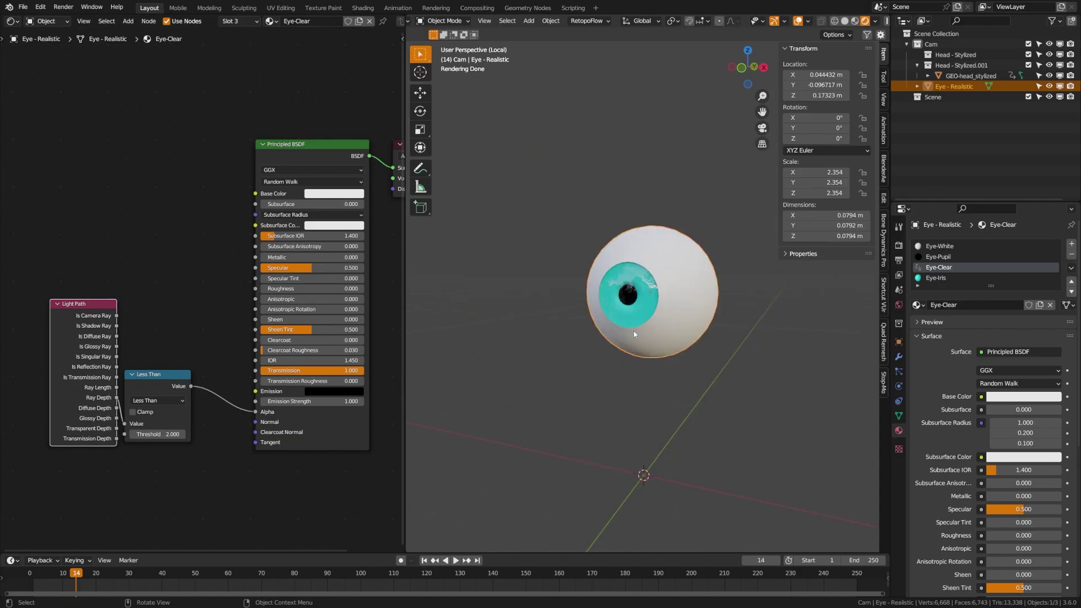
scroll(627, 306, "up", 5)
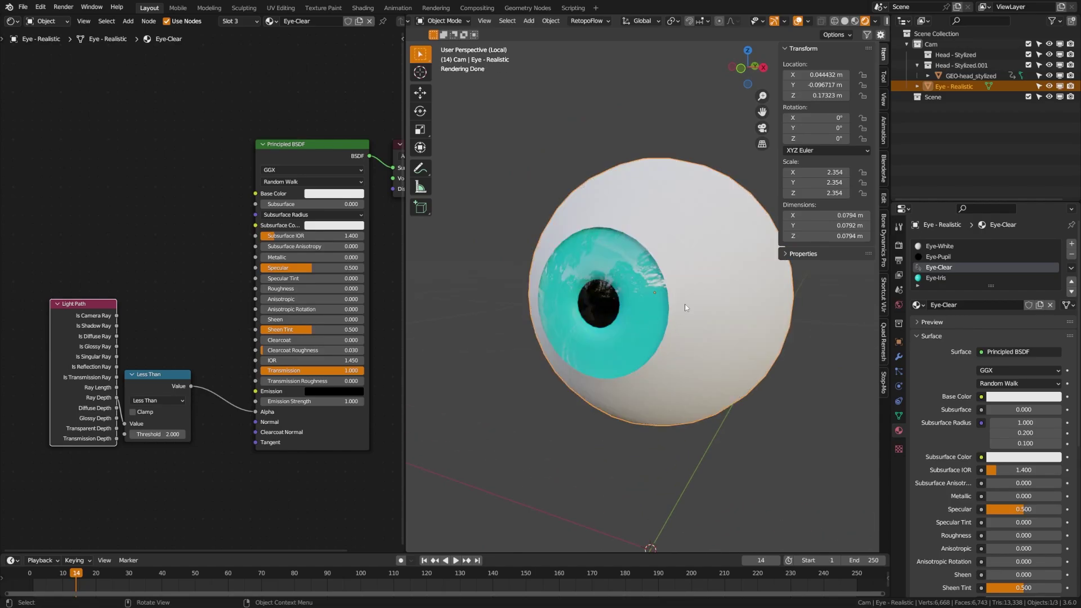
left_click_drag(295, 269, 370, 275)
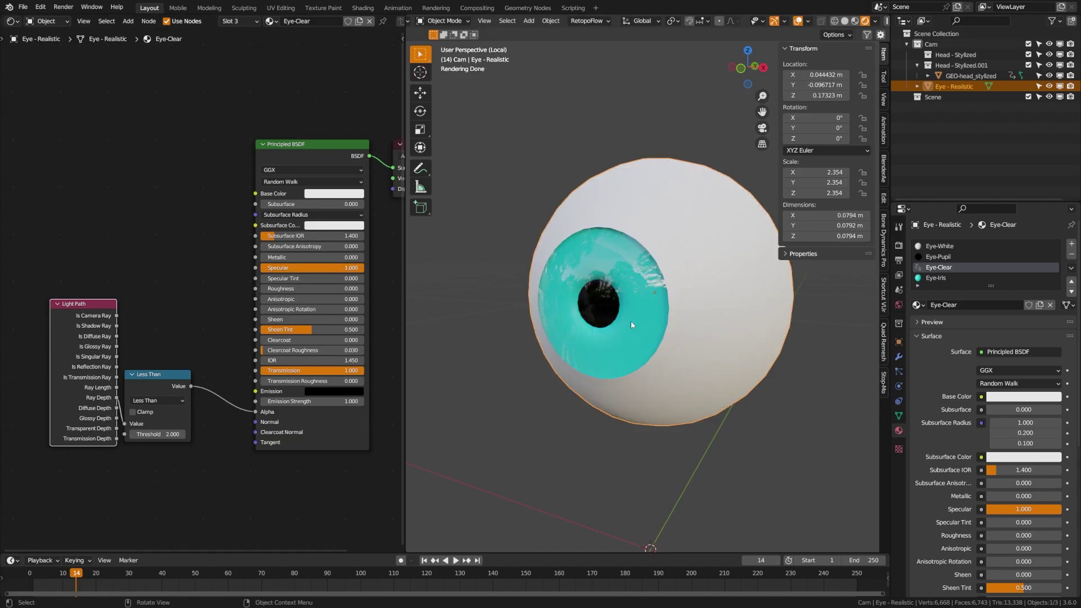
scroll(630, 321, "up", 3)
scroll(630, 319, "down", 1)
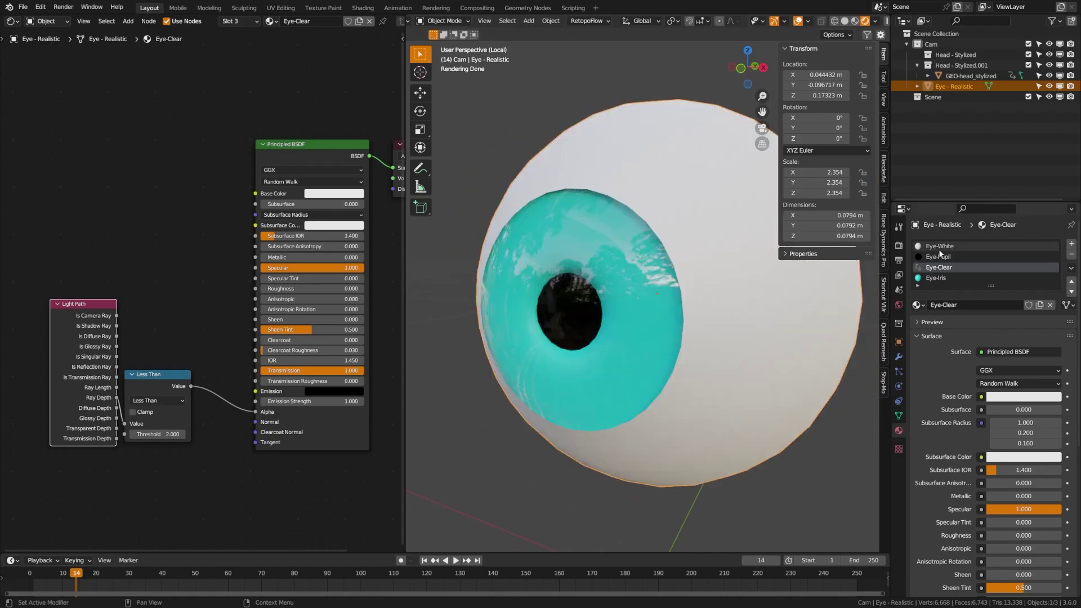
- Give the Eye-White material Specular 1.0 and Roughness 0.0, then save the file
left_click(939, 248)
middle_click_drag(365, 292, 302, 286)
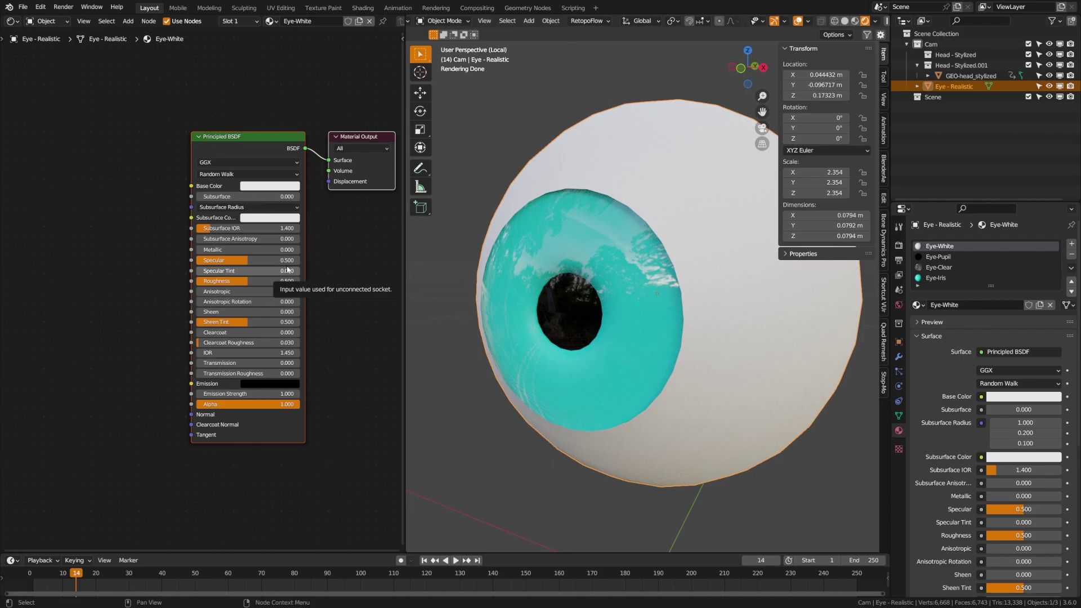
left_click_drag(262, 263, 225, 283)
middle_click_drag(728, 299, 653, 332)
scroll(654, 332, "down", 3)
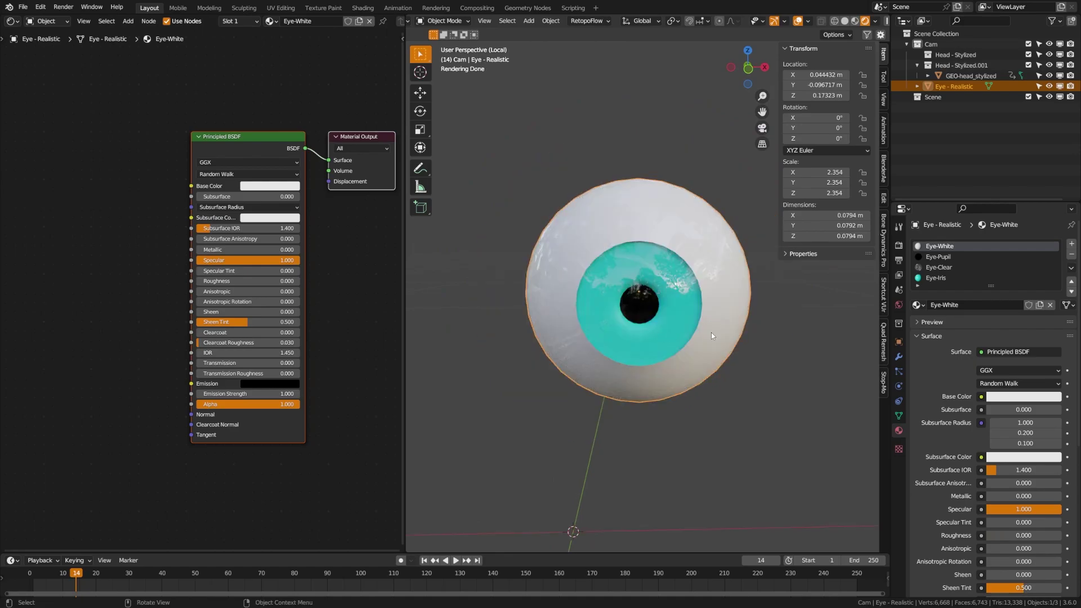
key("ctrl+s")
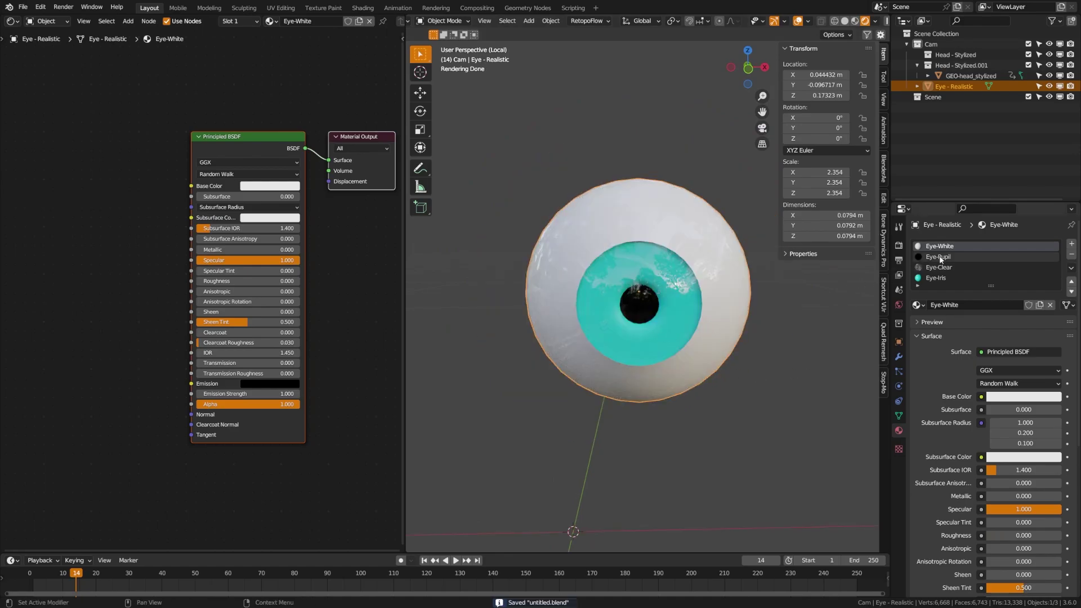
- Switch to the Eye-Iris material's nodes and view the eye from the front
left_click(936, 278)
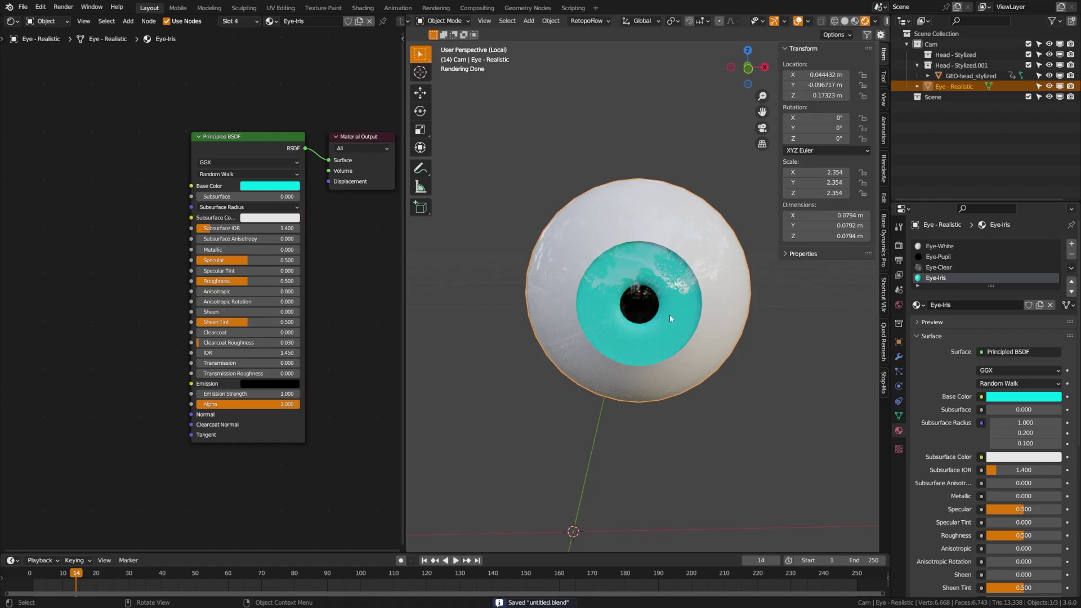
key("KP_1")
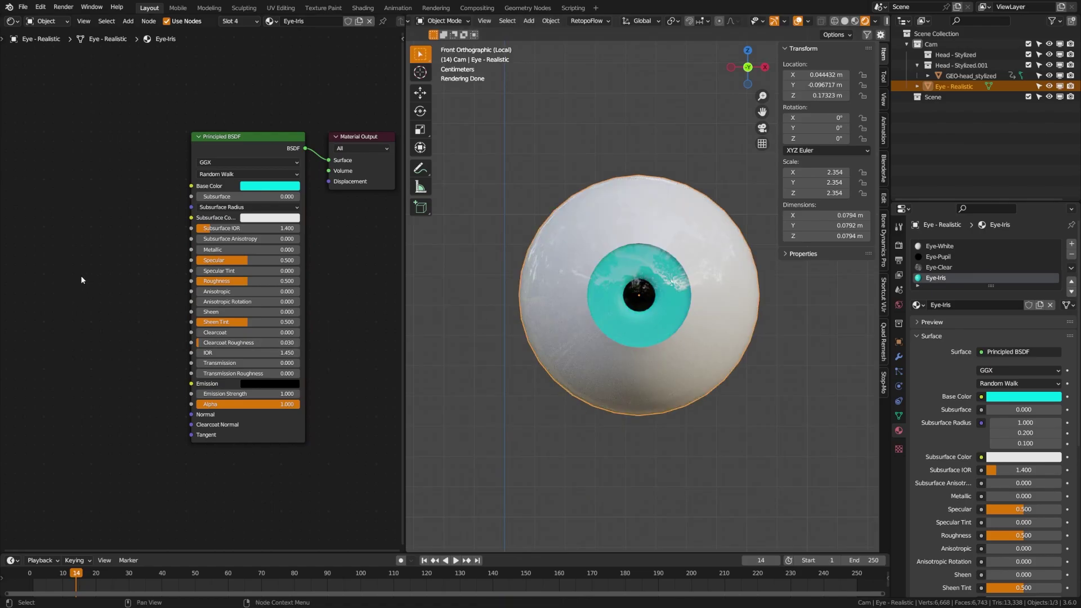
middle_click_drag(56, 275, 167, 282)
middle_click_drag(47, 246, 133, 242)
- Add a Voronoi Texture to Eye-Iris, connect its Distance to the surface, and set Scale 3
key("shift+a")
left_click(133, 219)
type("voronoi")
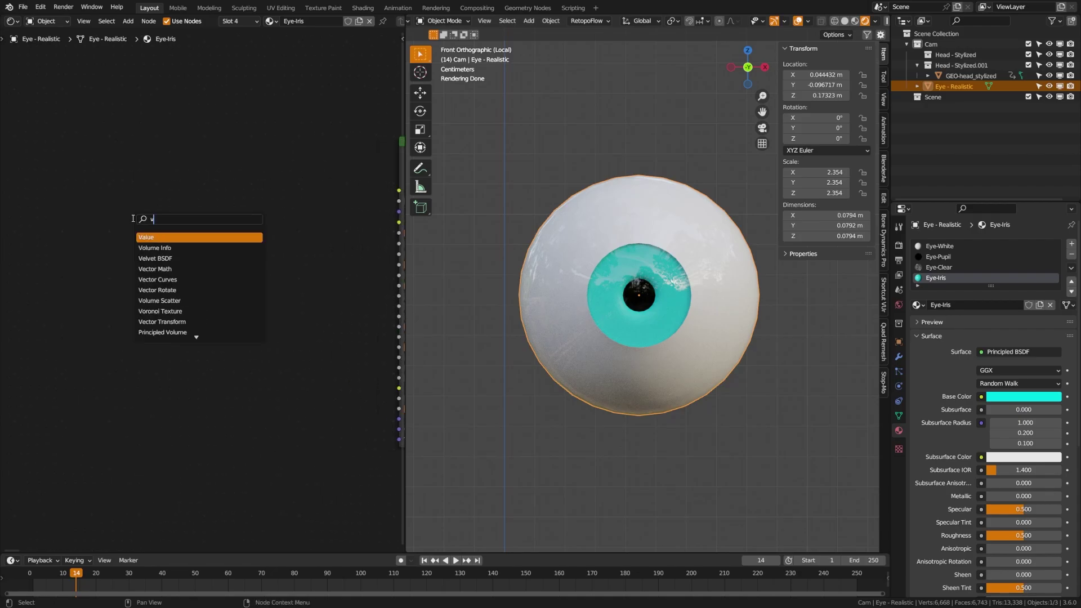
key("Return")
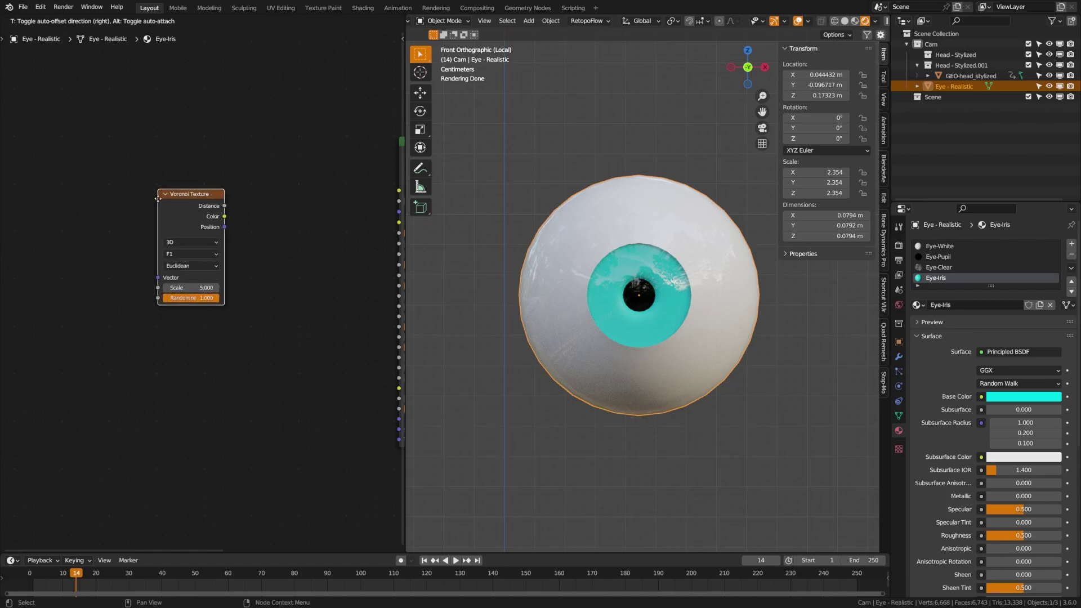
left_click(144, 185)
scroll(138, 188, "right", 3, "ctrl")
left_click(134, 192, "ctrl+shift")
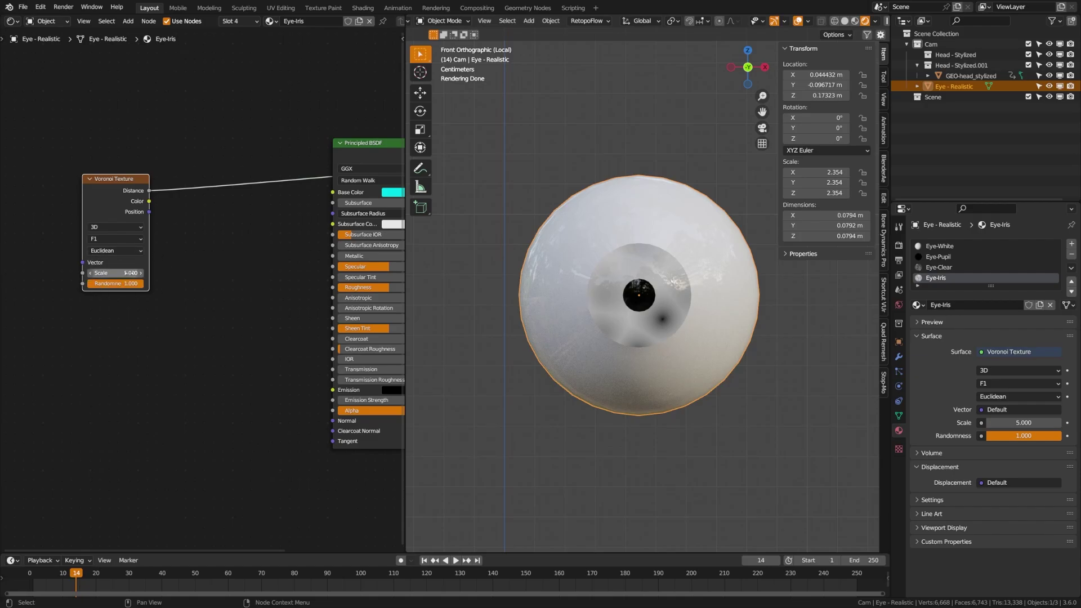
left_click(131, 273)
type("3")
key("Return")
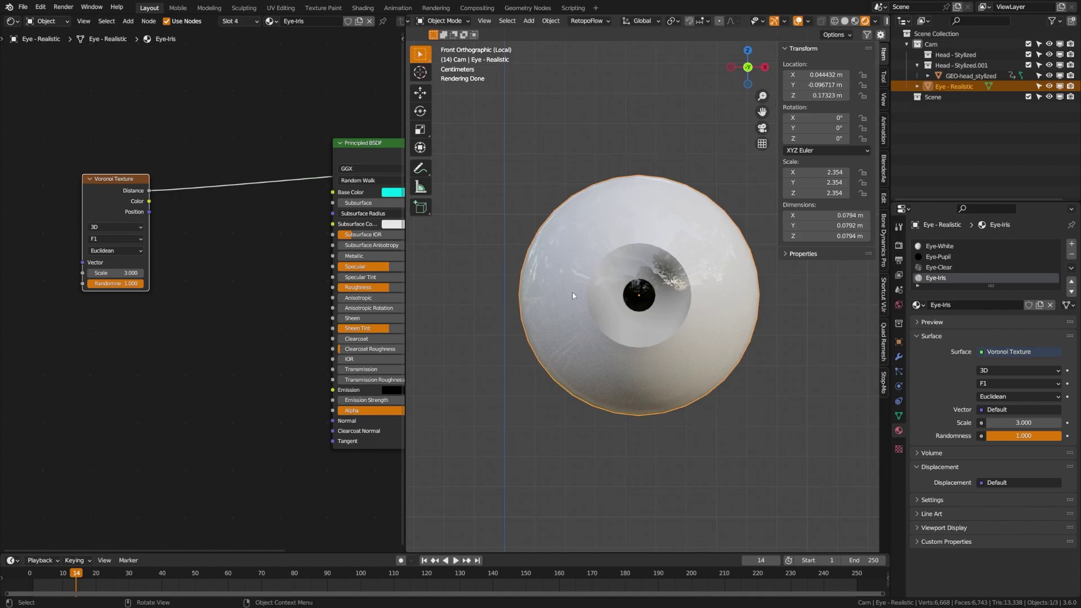
middle_click_drag(120, 229, 194, 248)
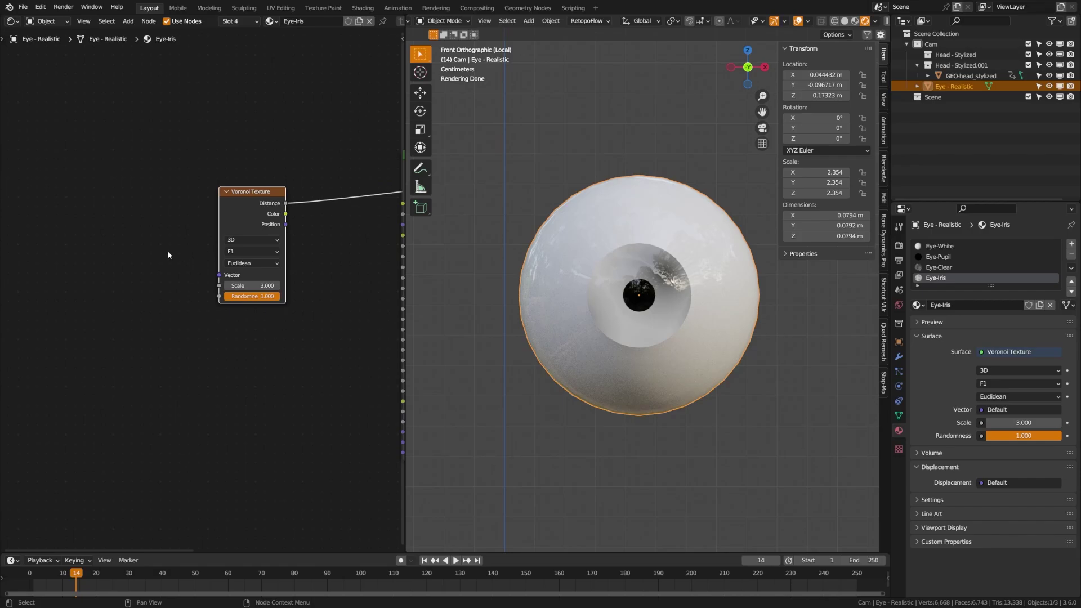
- Add Texture Coordinate and Mapping nodes for the Voronoi and reposition them
key("ctrl+t")
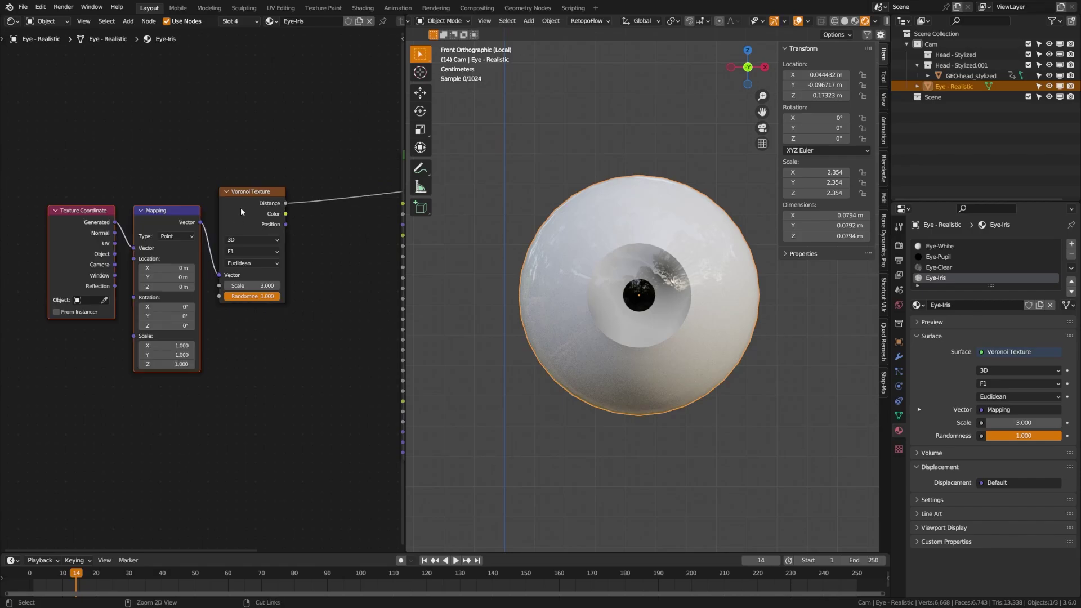
left_click_drag(40, 175, 163, 238)
key("g")
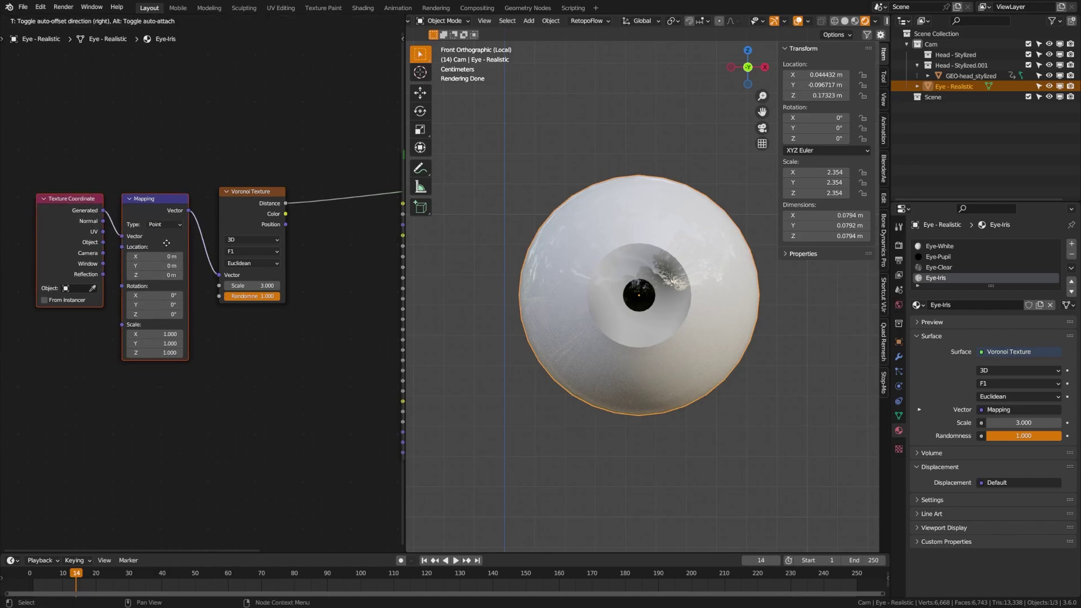
left_click(110, 171)
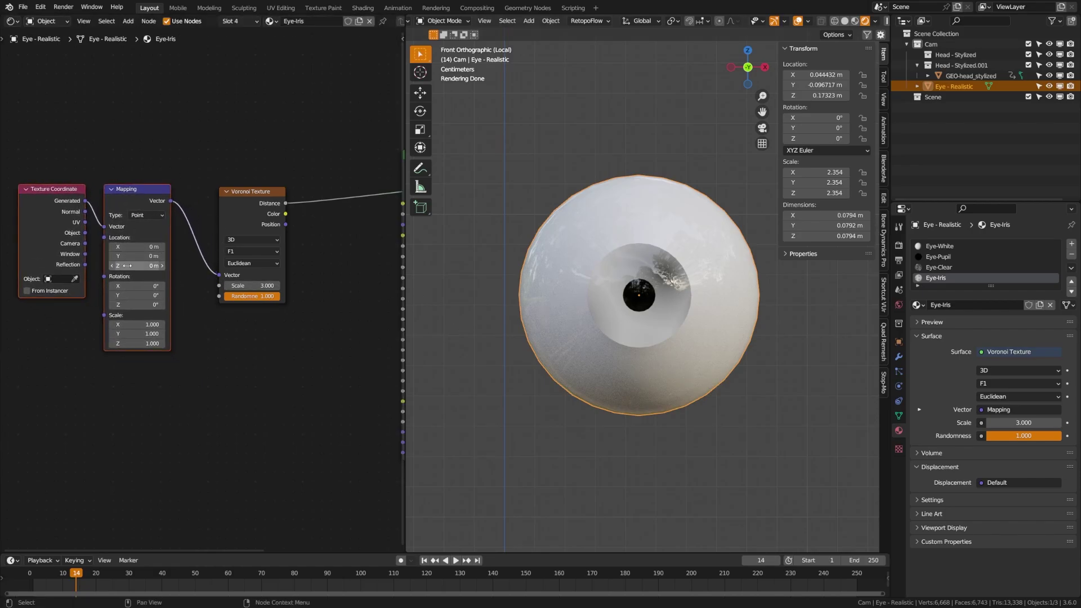
scroll(78, 242, "up", 2)
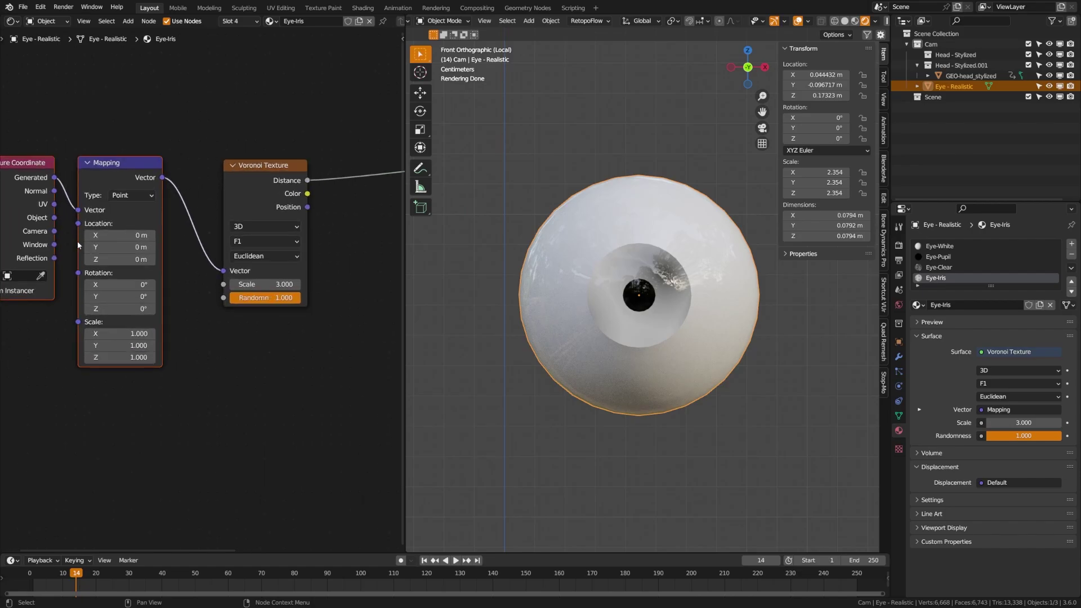
- Feed Object coordinates into Mapping, set its type to Normal and Scale Y to 0
left_click_drag(55, 217, 77, 209)
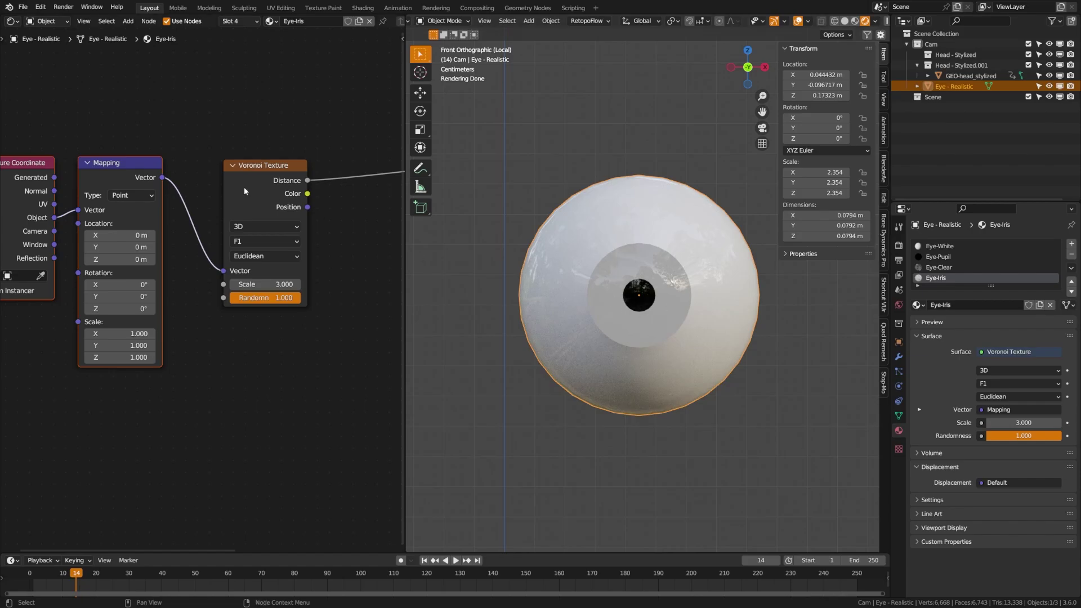
left_click(130, 195)
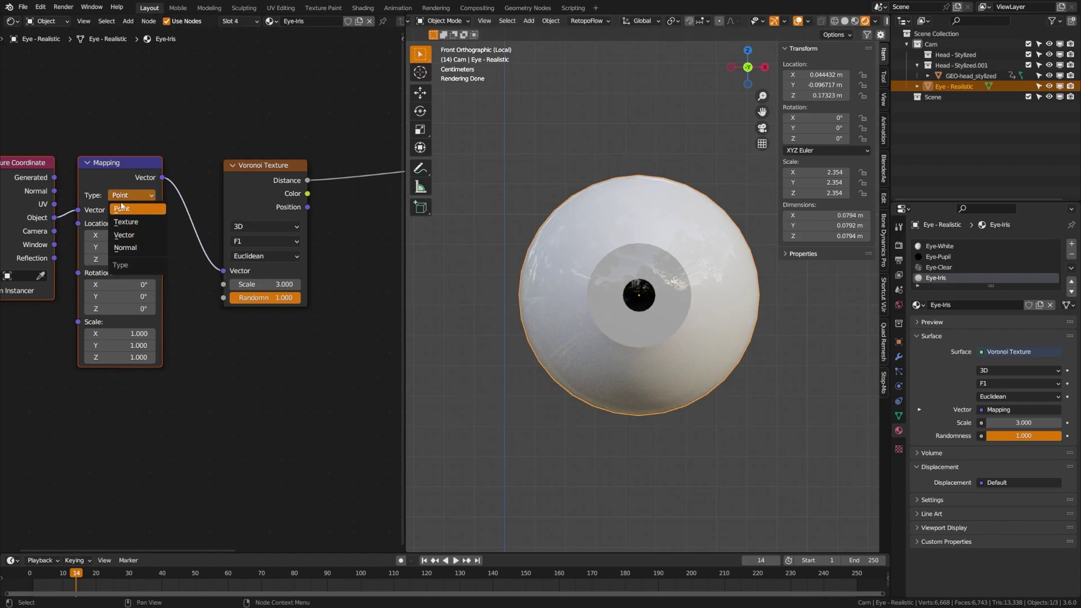
left_click(125, 248)
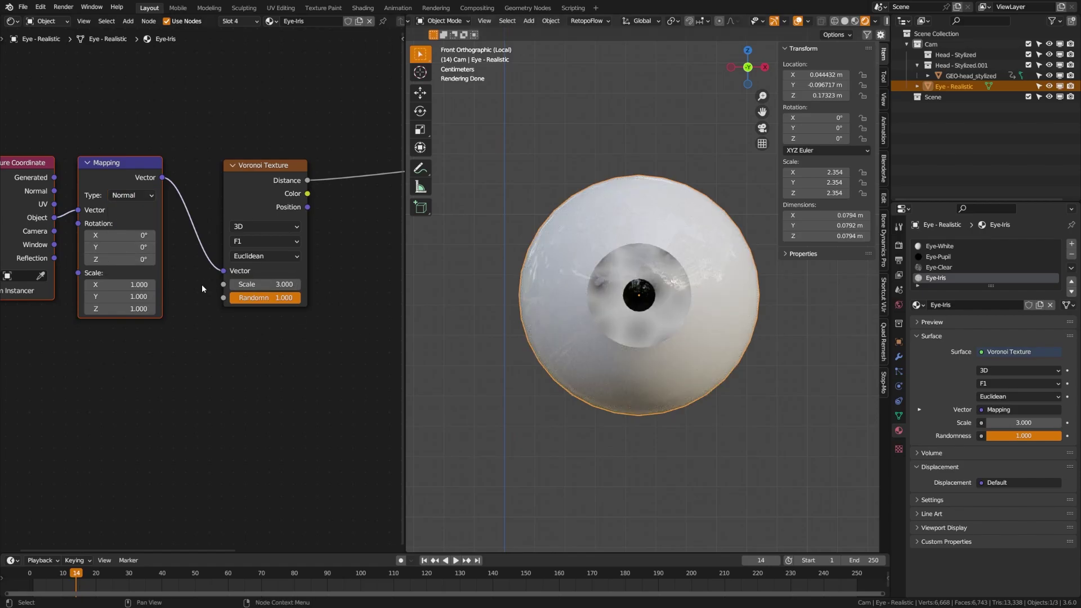
left_click_drag(125, 297, 112, 297)
left_click(129, 299)
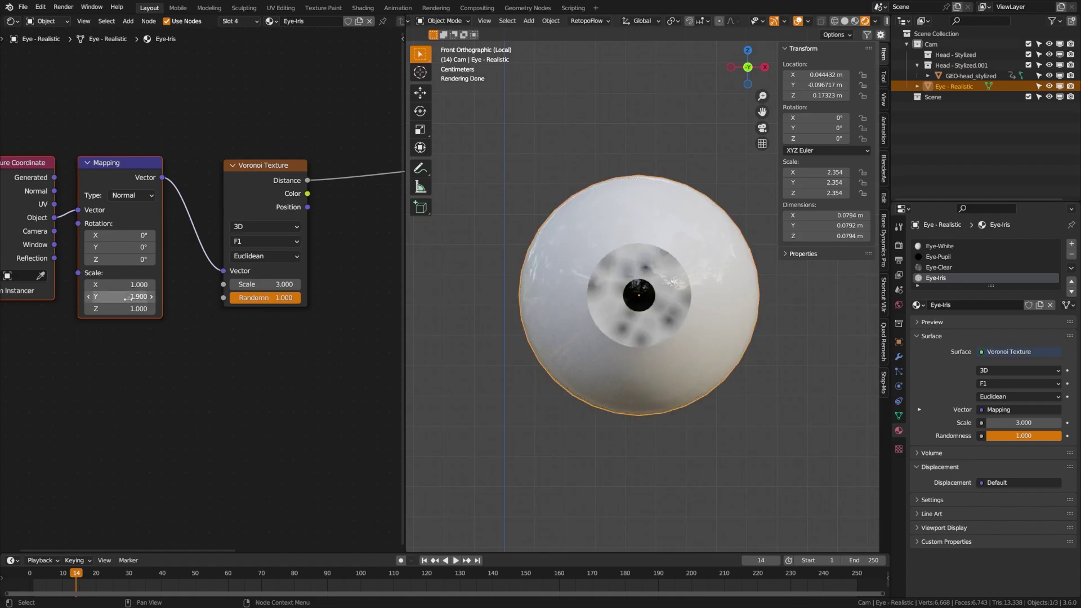
type("0")
key("Return")
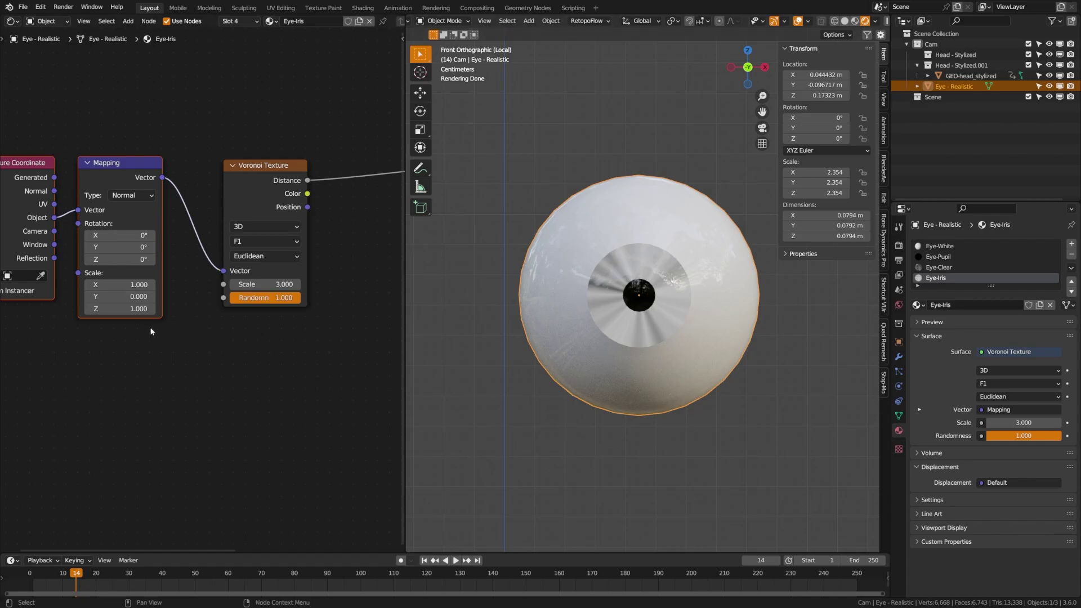
scroll(579, 355, "down", 3)
middle_click_drag(579, 356, 639, 313)
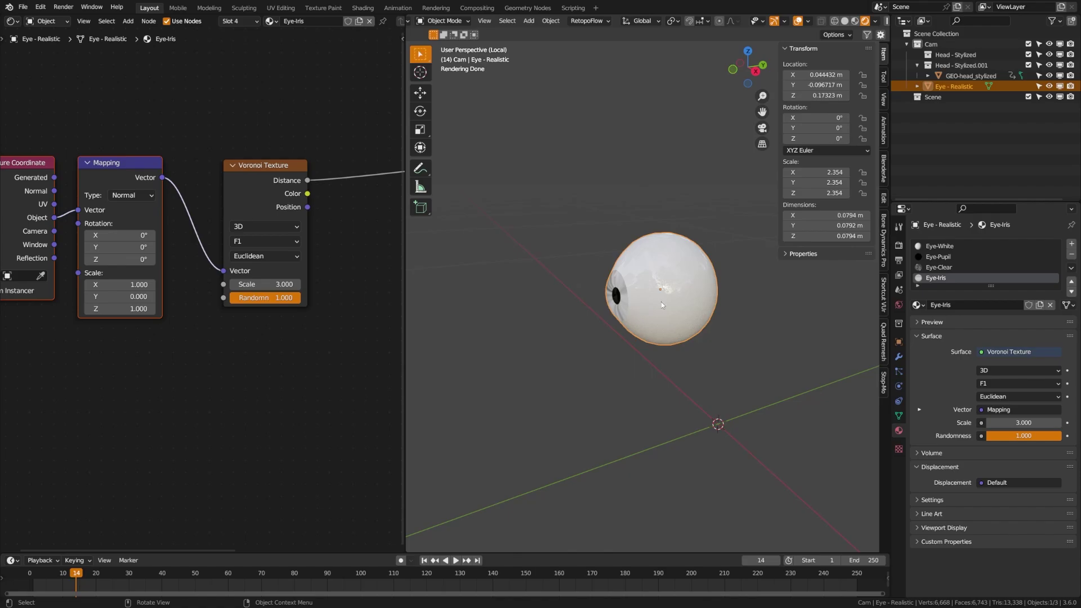
- Return to the front view framed on the eye and rearrange the iris texture nodes
key("KP_1")
key("KP_Decimal")
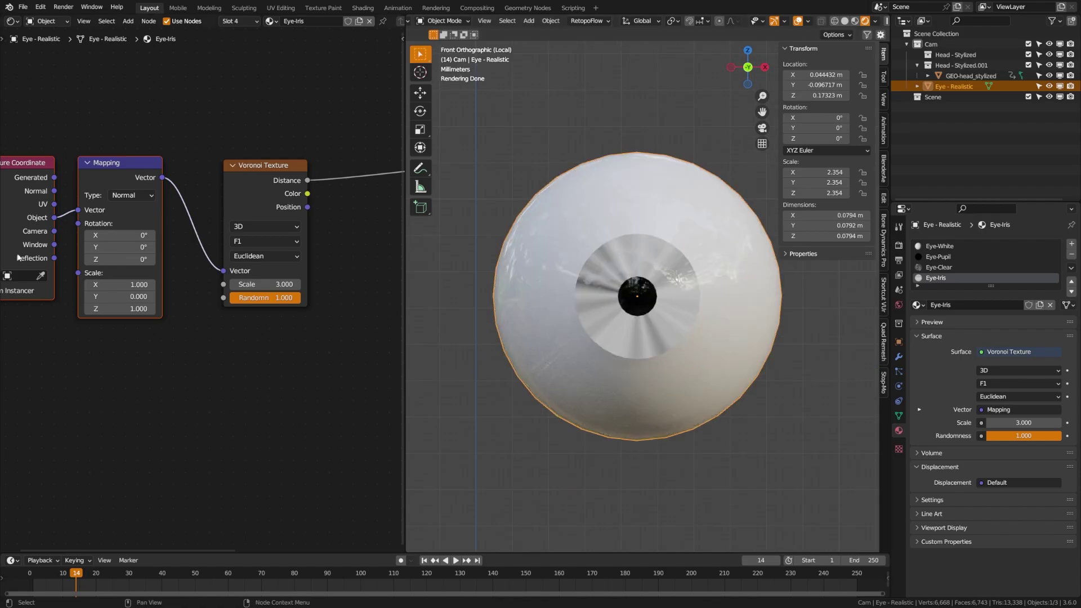
middle_click_drag(155, 258, 220, 258)
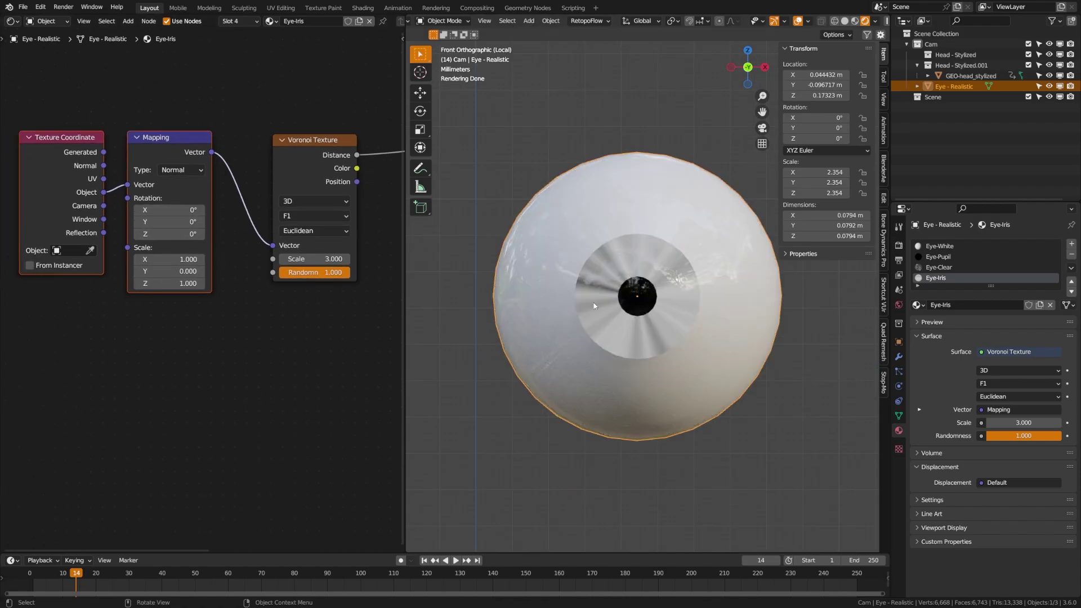
scroll(202, 289, "down", 2)
left_click_drag(282, 176, 254, 172)
key("b")
left_click_drag(118, 187, 183, 228)
key("g")
left_click(128, 225)
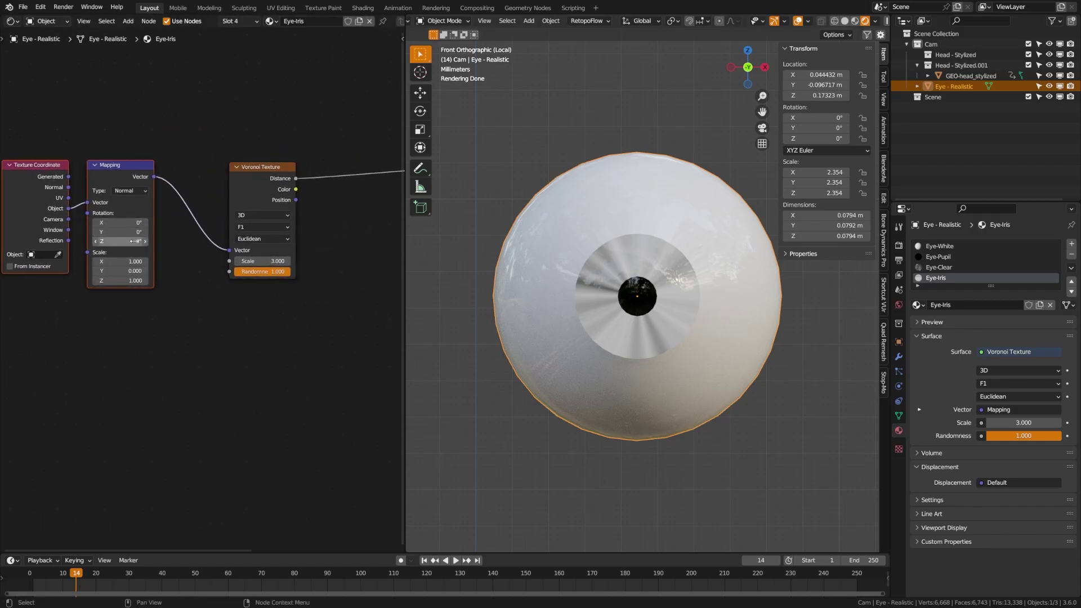
middle_click_drag(157, 263, 195, 242)
- Insert a Mix node set to Color between the Mapping and Voronoi Texture nodes
key("shift+a")
type("mix")
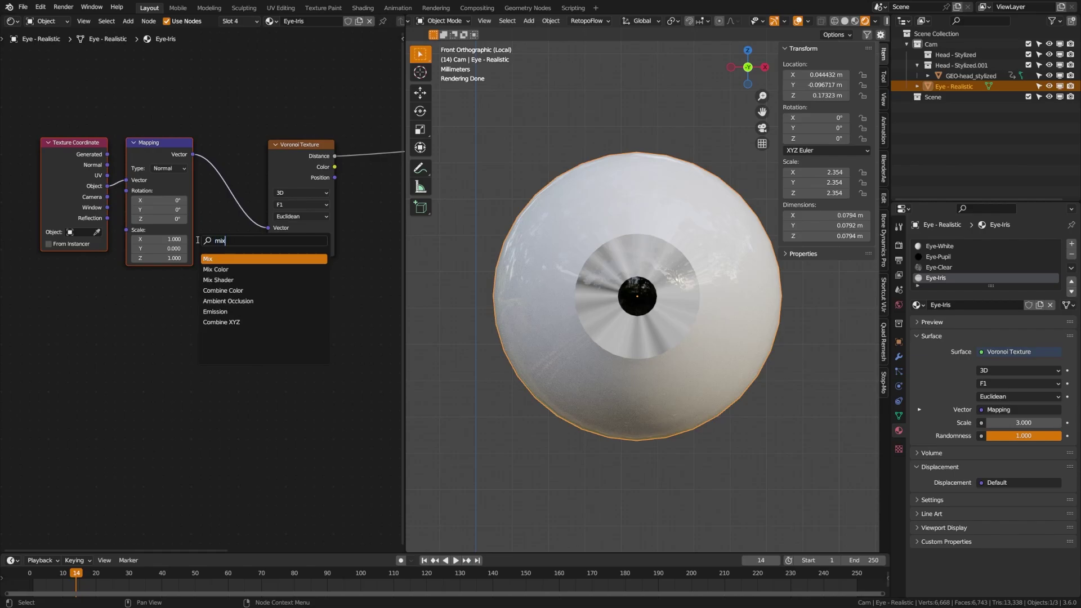
key("Return")
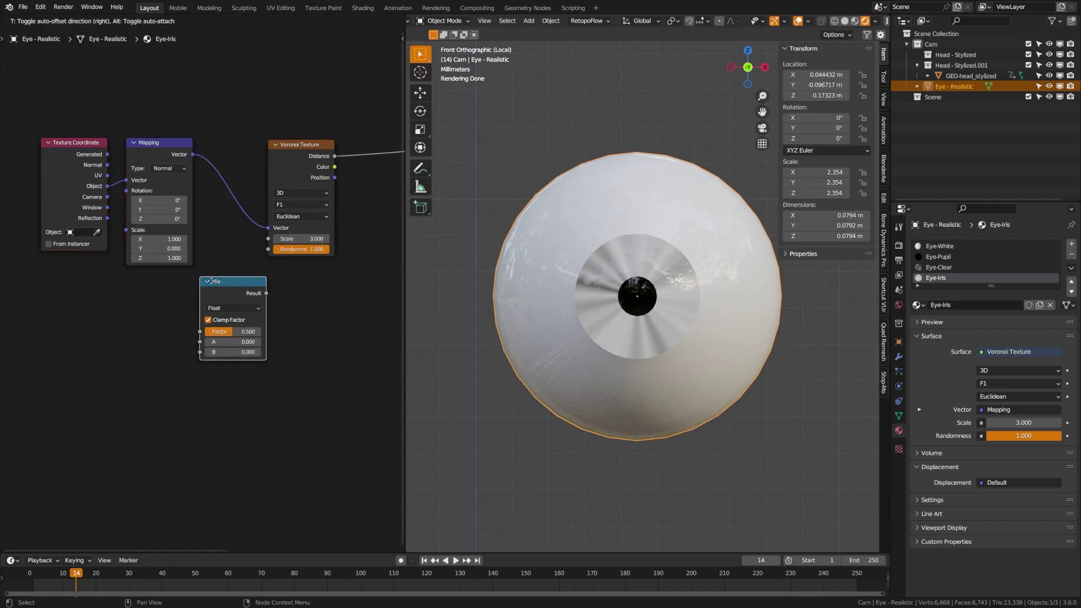
left_click(232, 302)
left_click(233, 310)
left_click(239, 345)
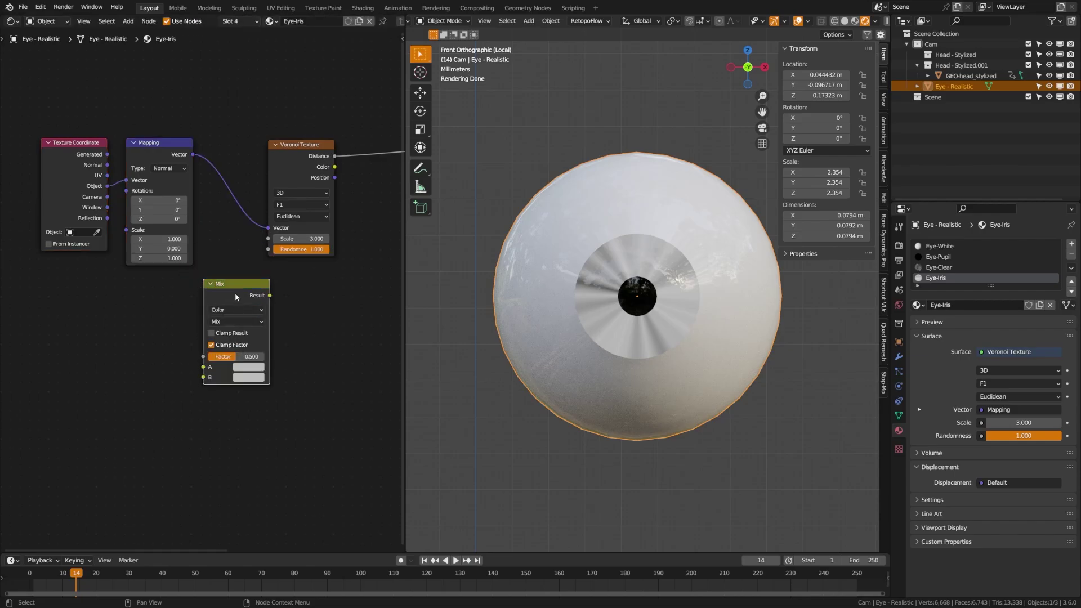
left_click_drag(235, 292, 278, 193)
left_click(267, 188)
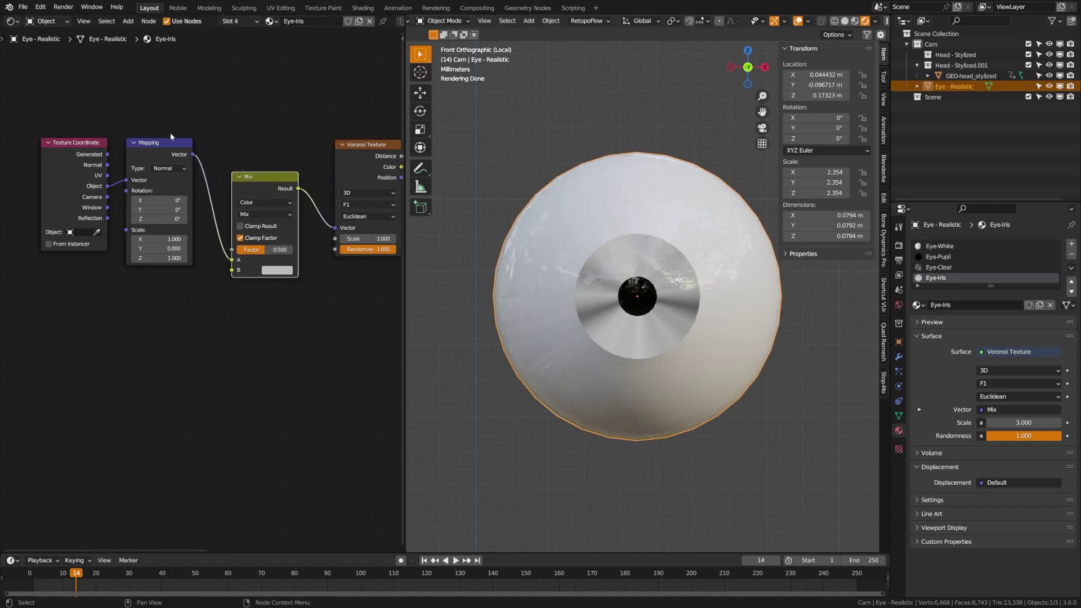
left_click(140, 328)
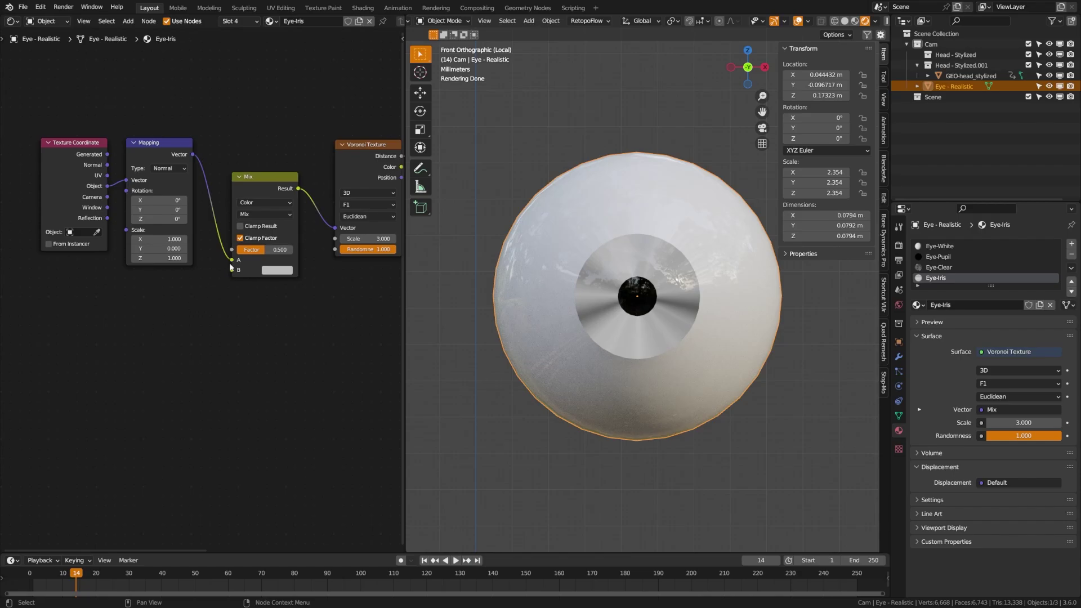
left_click_drag(234, 272, 156, 325)
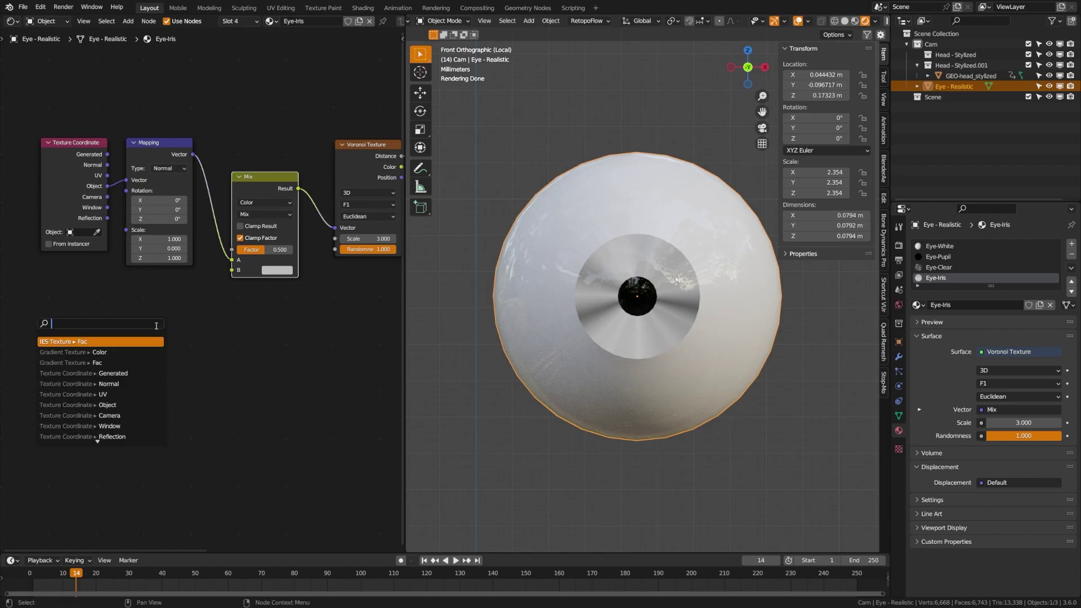
- Feed a Noise Texture (Scale 10, Detail 0) into Mix B with factor 0.25
type("noise")
key("Return")
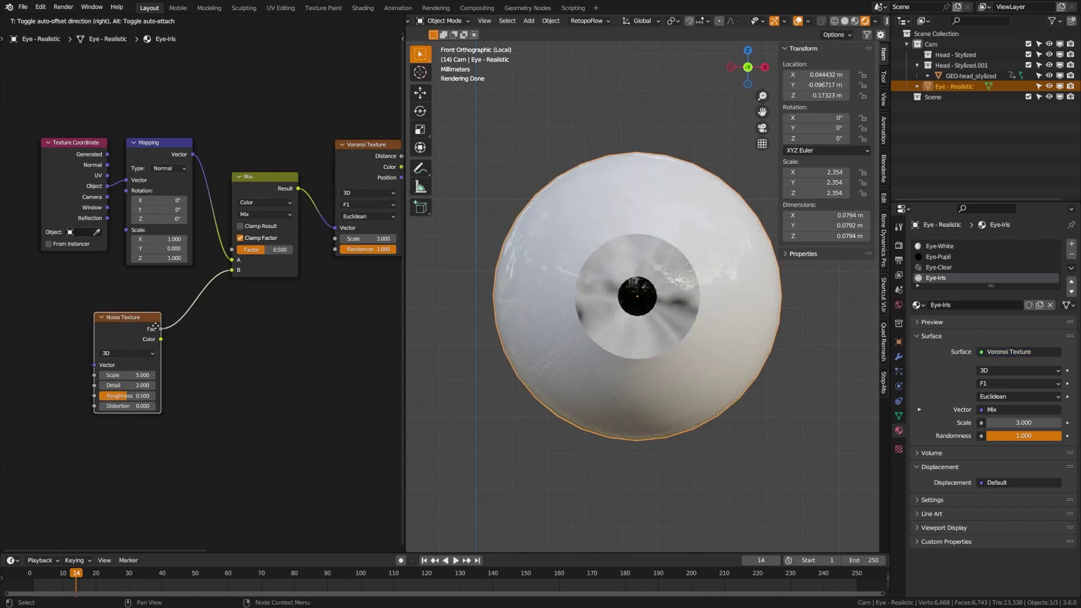
left_click(188, 289)
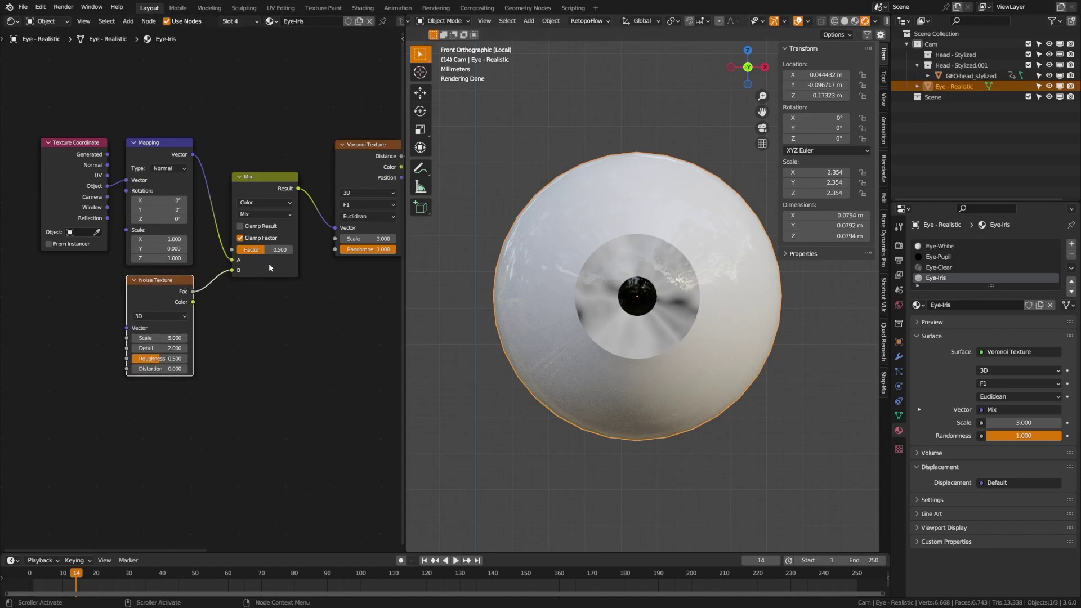
mouse_move(264, 249)
left_mouse_down()
mouse_move(237, 249)
mouse_move(293, 249)
mouse_move(236, 253)
mouse_move(274, 252)
left_mouse_up()
type("5")
key("Return")
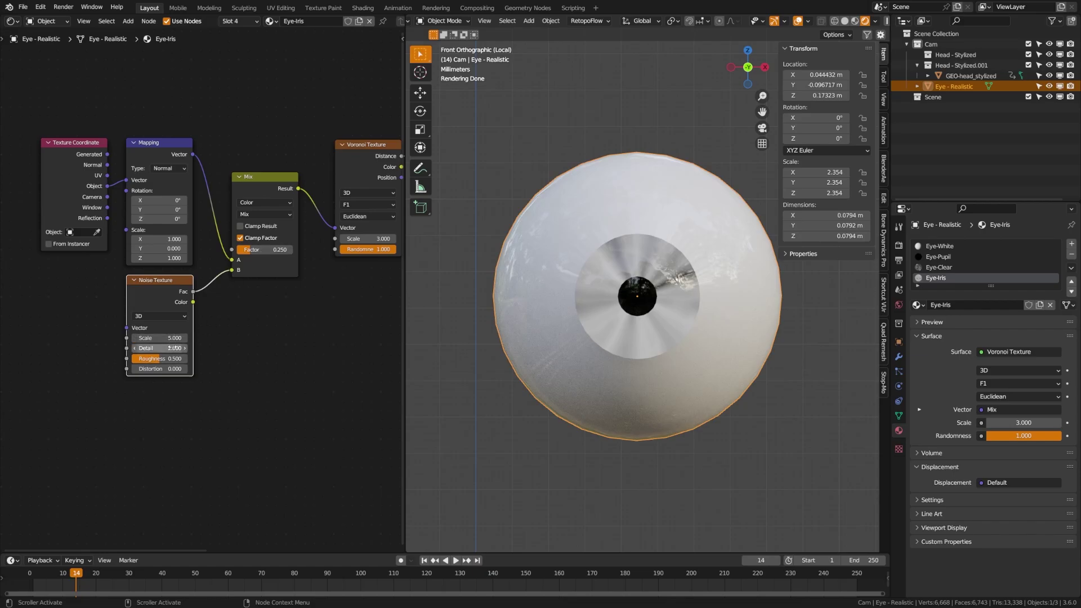
left_click_drag(173, 348, 152, 347)
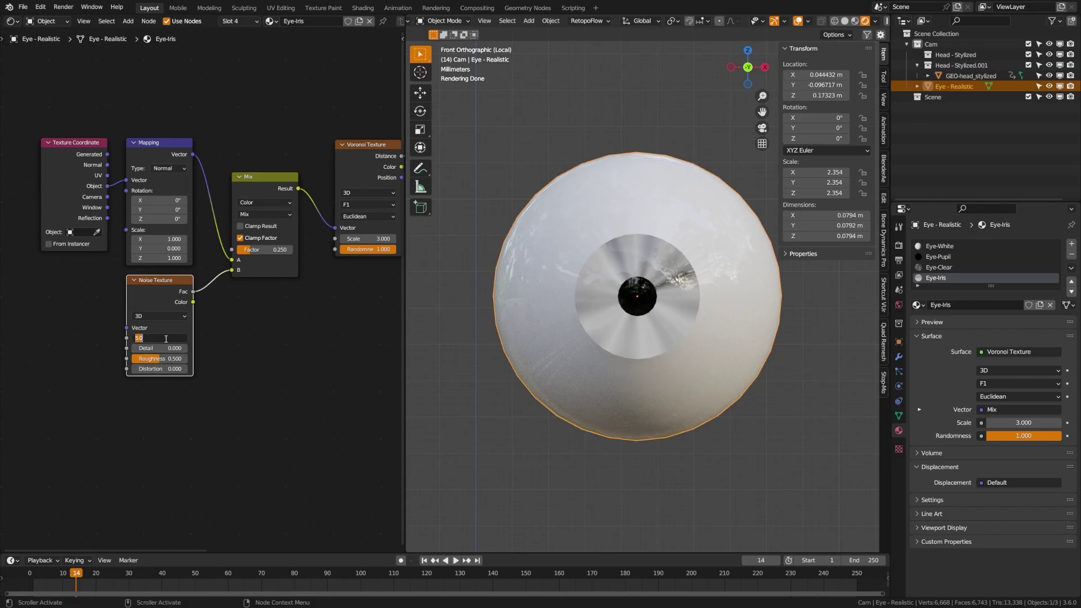
key("Return")
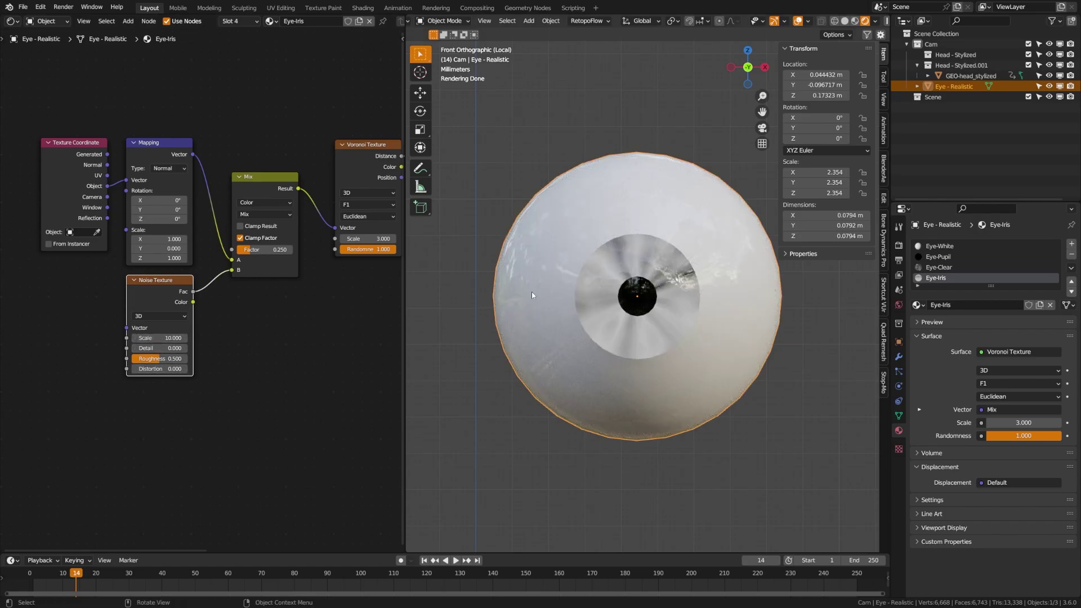
- Reposition the Voronoi node and move the texture nodes left of Principled BSDF together
scroll(531, 291, "up", 5)
scroll(207, 293, "down", 6)
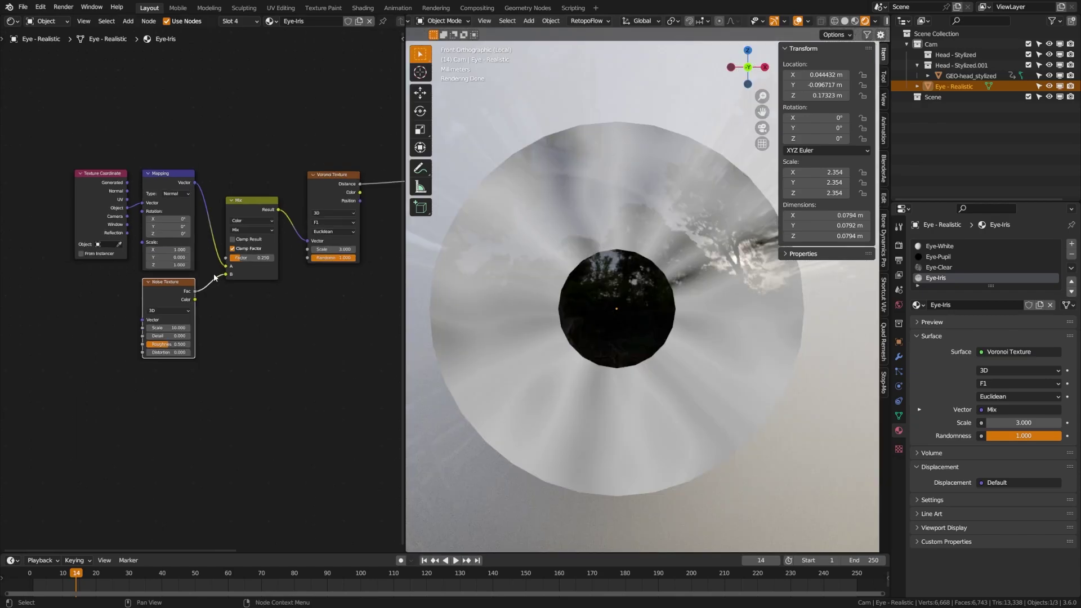
middle_click_drag(207, 292, 164, 318)
left_click_drag(257, 227, 244, 236)
left_click_drag(36, 186, 222, 359, "shift")
key("g")
left_click(134, 297)
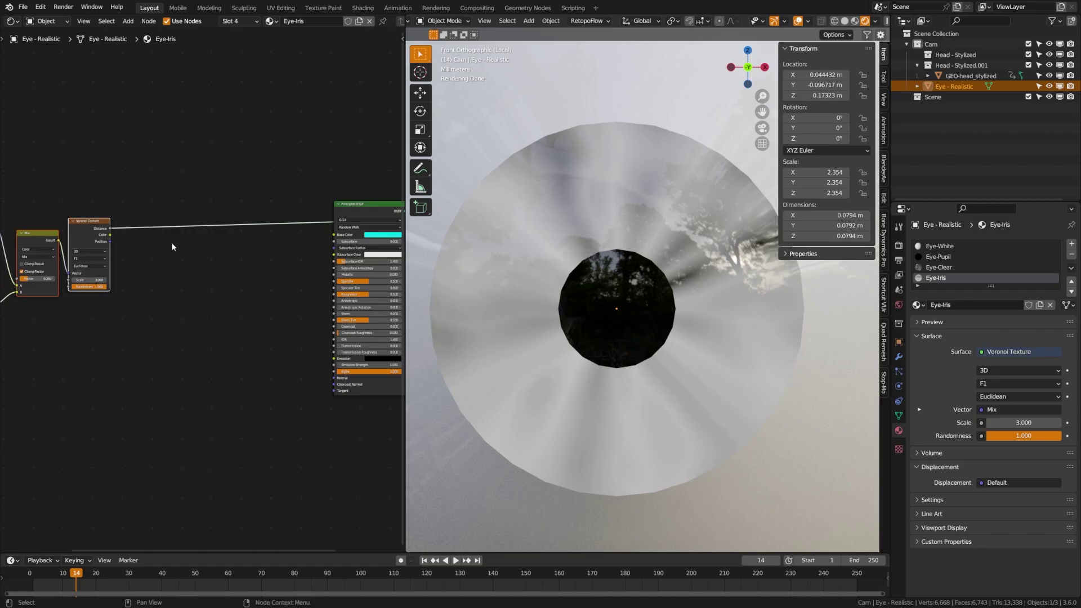
key("shift+a")
- Insert a Color Ramp after the Voronoi with blue and light-blue stops, blue at 0.404
type("color")
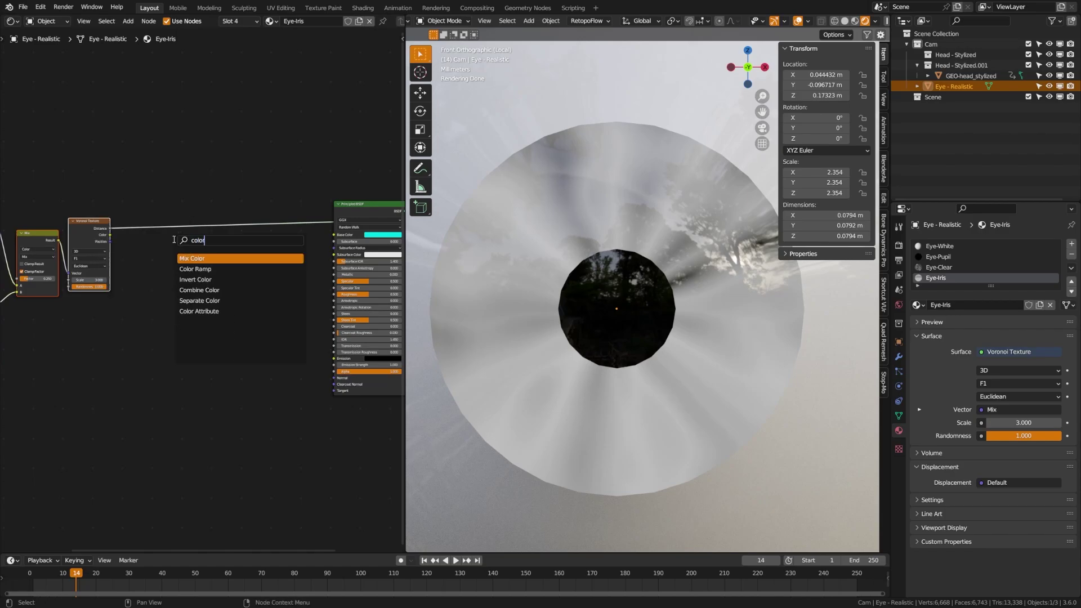
left_click(194, 269)
left_click(175, 256)
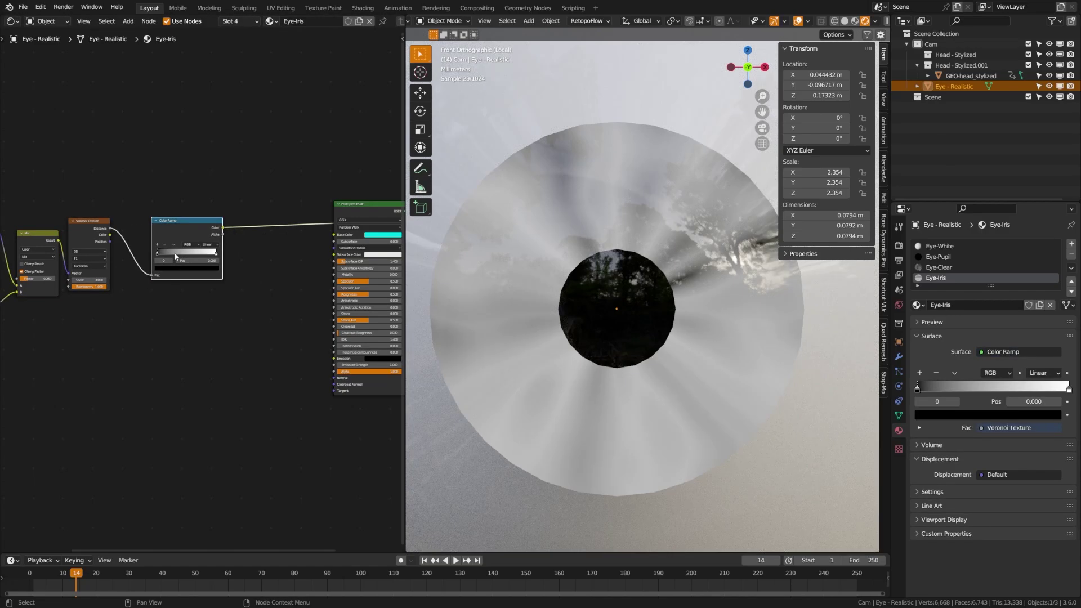
left_click(180, 268)
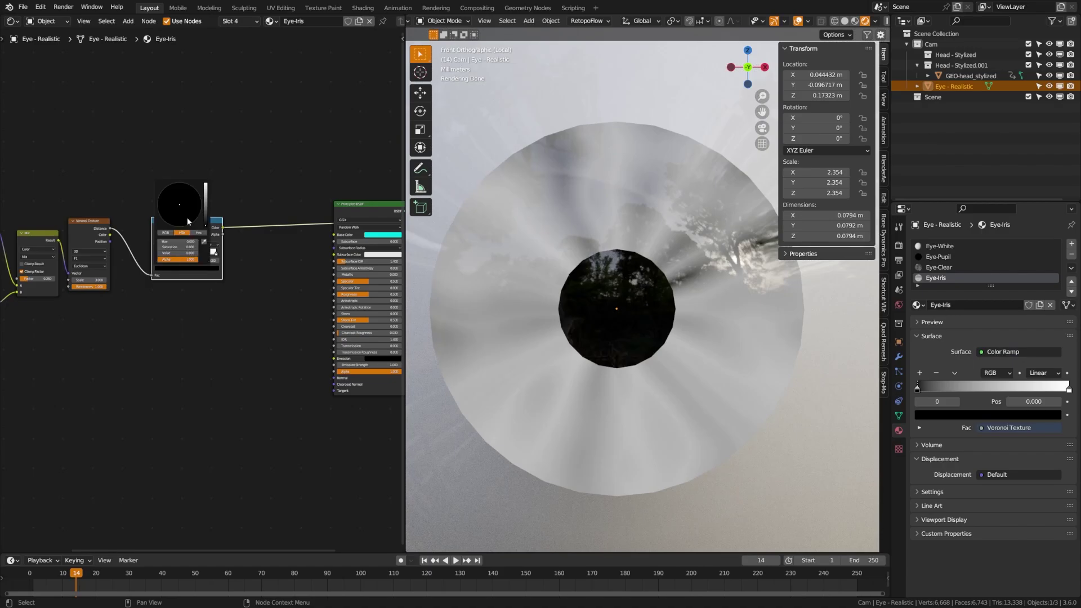
left_click(206, 187)
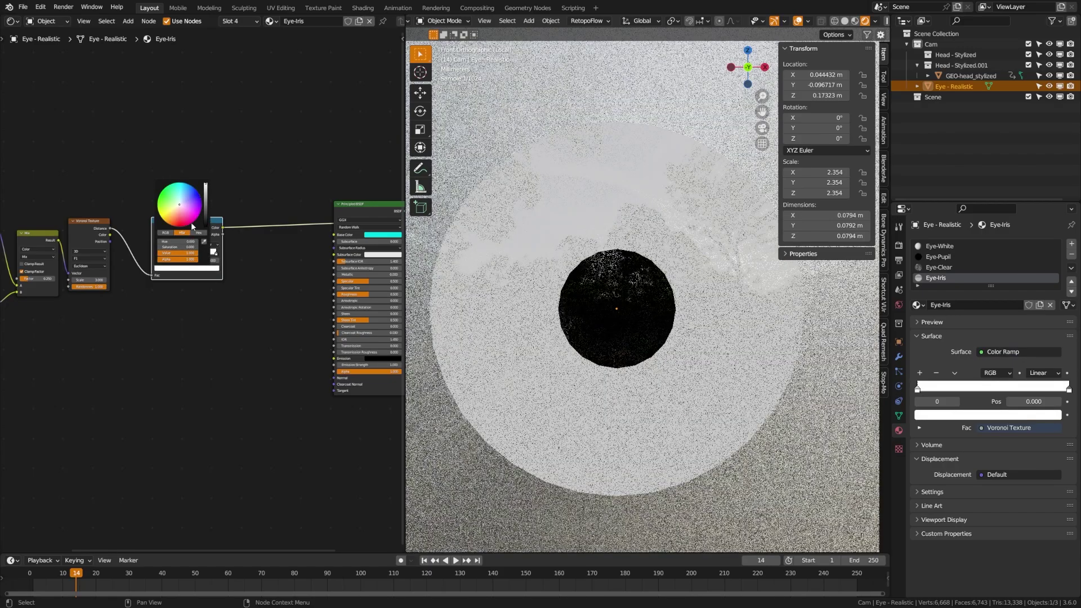
scroll(191, 281, "up", 12)
middle_click_drag(158, 251, 166, 305)
left_click(162, 291)
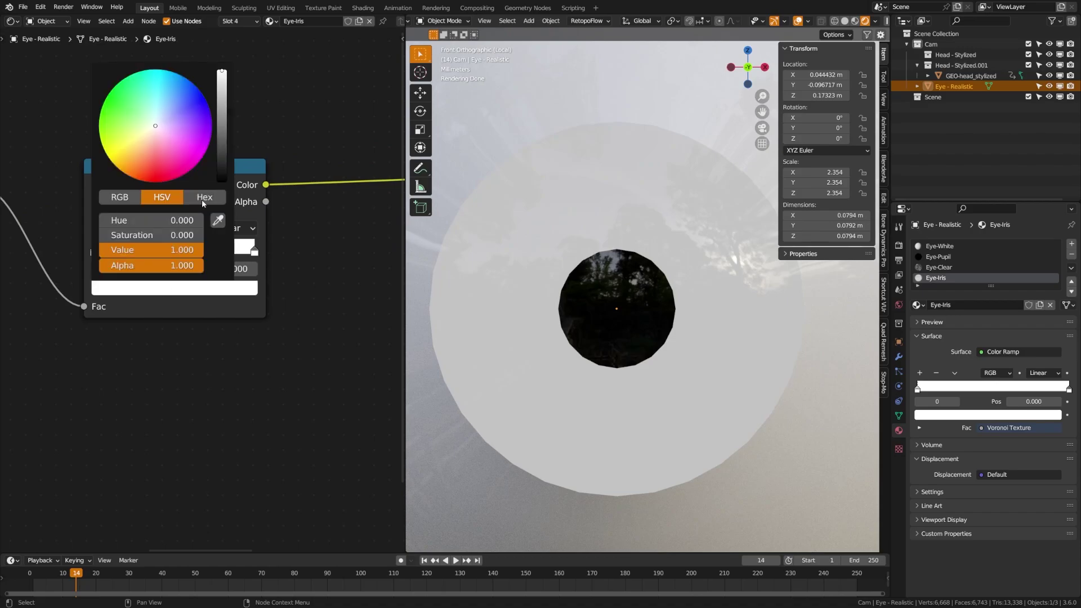
mouse_move(179, 110)
left_mouse_down()
mouse_move(192, 85)
mouse_move(158, 72)
left_mouse_up()
left_click(254, 251)
left_click(172, 288)
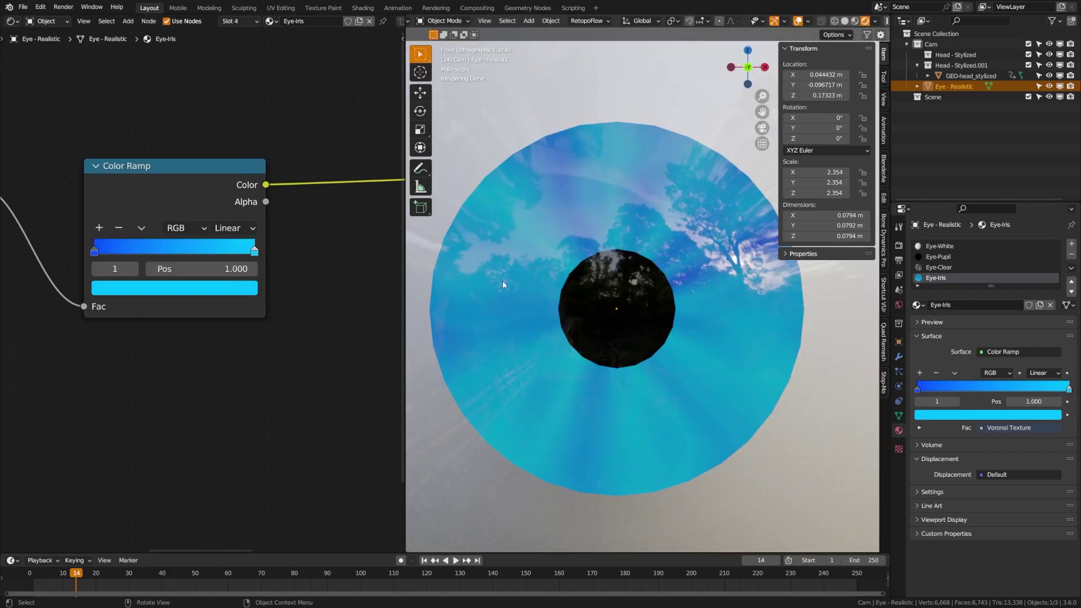
left_click_drag(104, 252, 161, 255)
- Connect the Color Ramp to the Principled BSDF Base Color and restore its output link
scroll(599, 370, "down", 1)
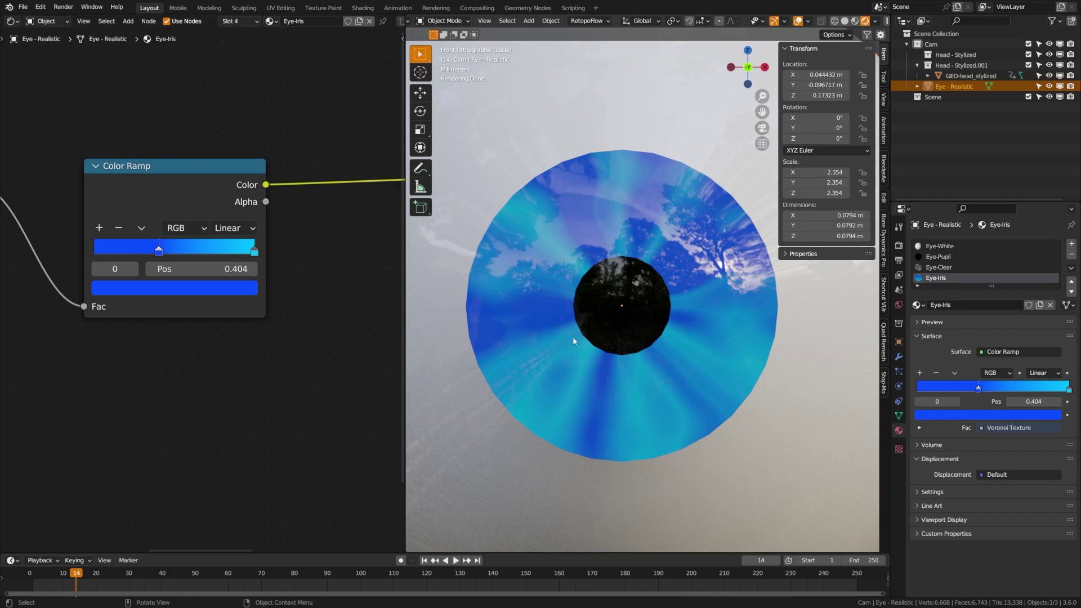
middle_click_drag(292, 298, 79, 312)
scroll(132, 304, "down", 10)
left_click(269, 245, "ctrl+shift")
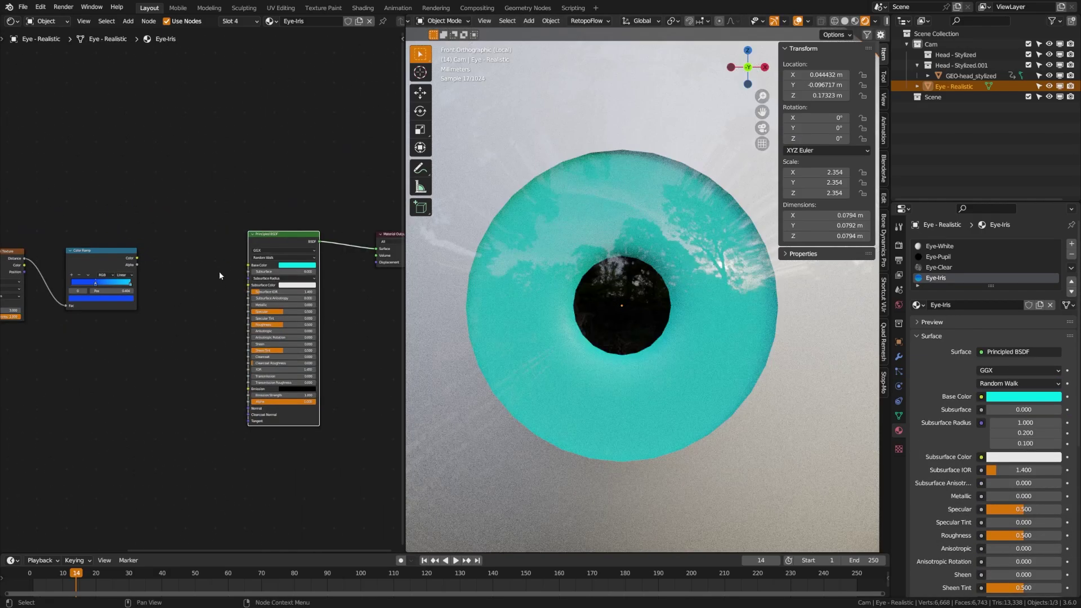
left_click_drag(138, 257, 248, 265)
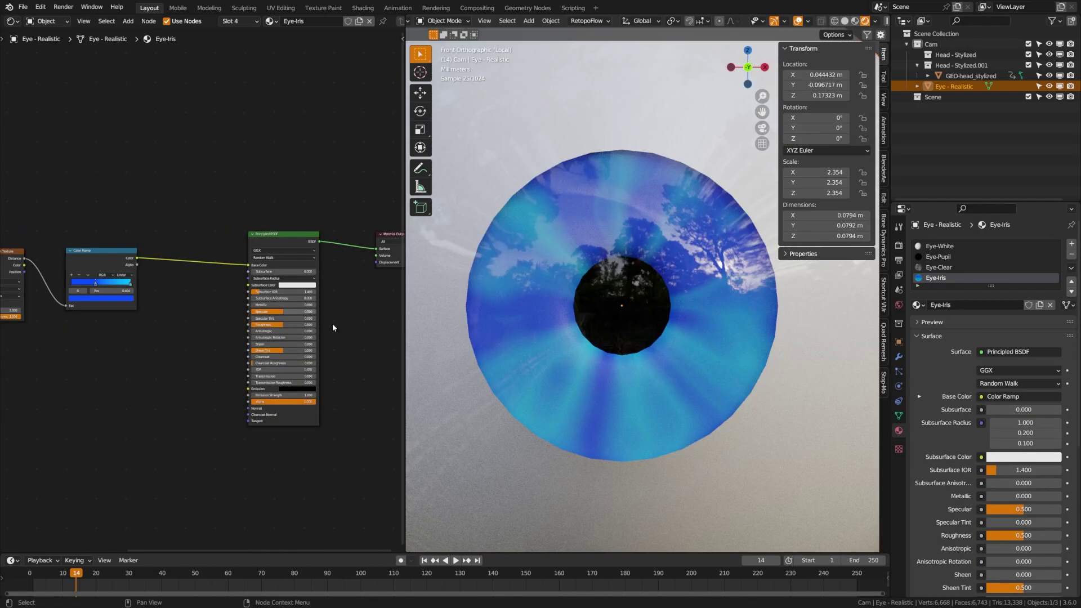
scroll(619, 363, "down", 4)
middle_click_drag(619, 363, 692, 372)
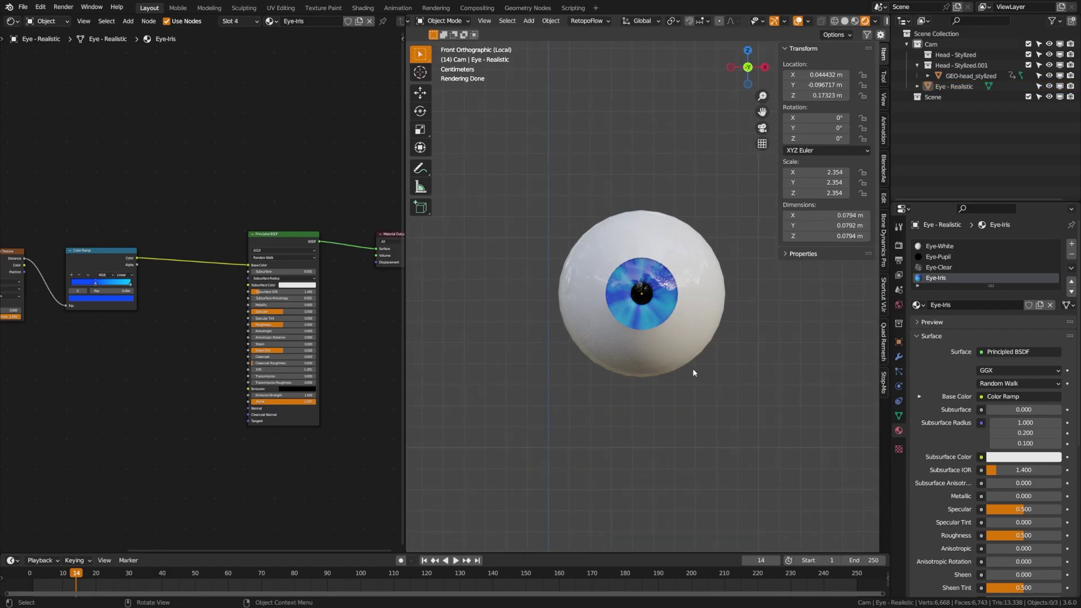
- Show the whole head in front orthographic view with wireframe shading
key("KP_Divide")
key("KP_1")
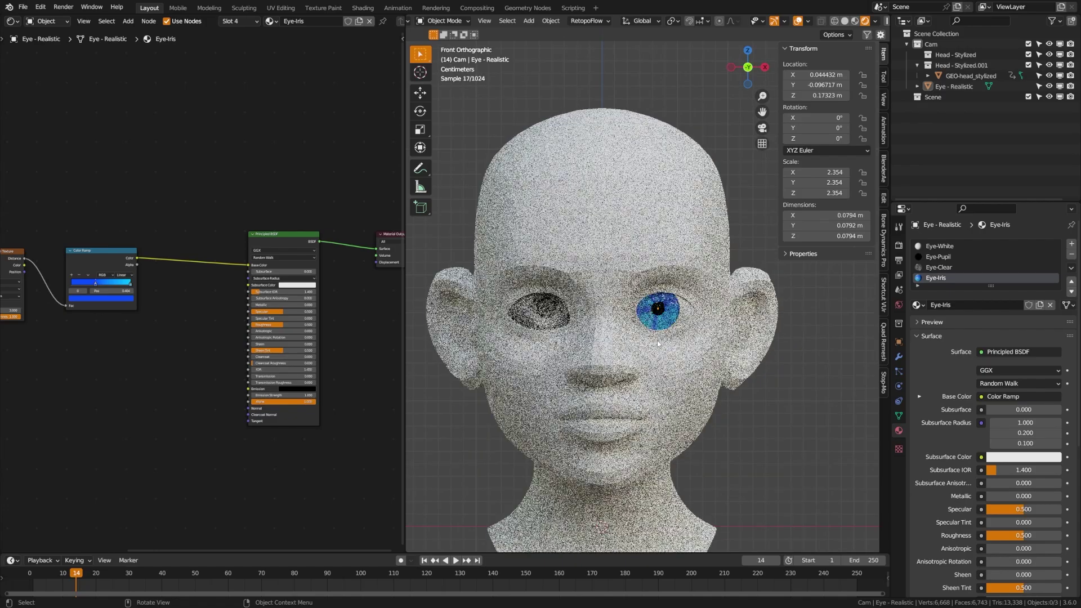
key("z")
left_click(540, 341)
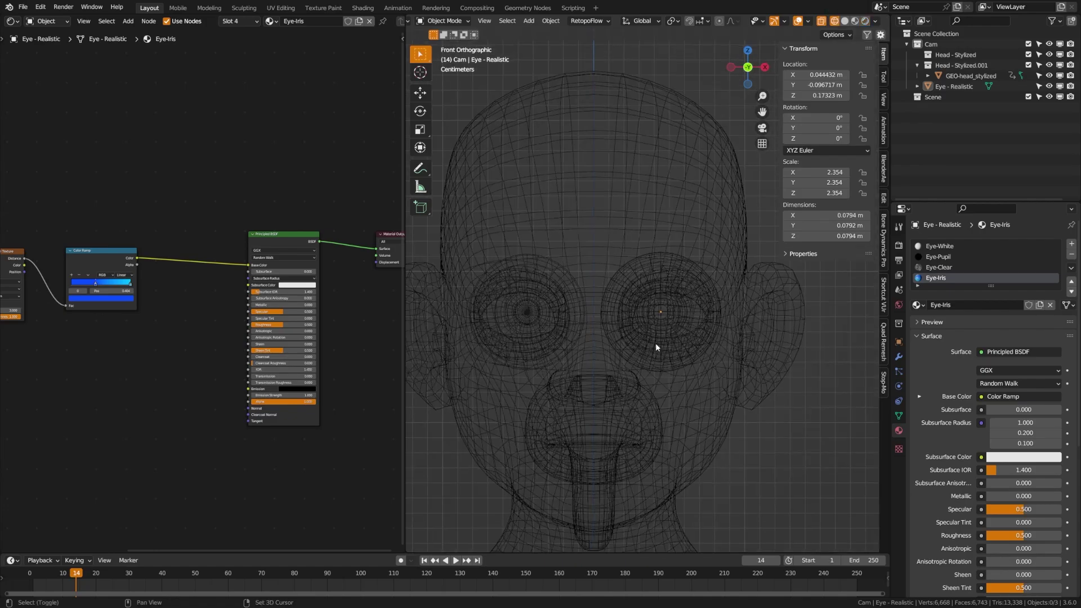
- Duplicate the blue-iris eye and move the copy along X into the other socket
left_click(663, 328)
key("shift+d")
key("x")
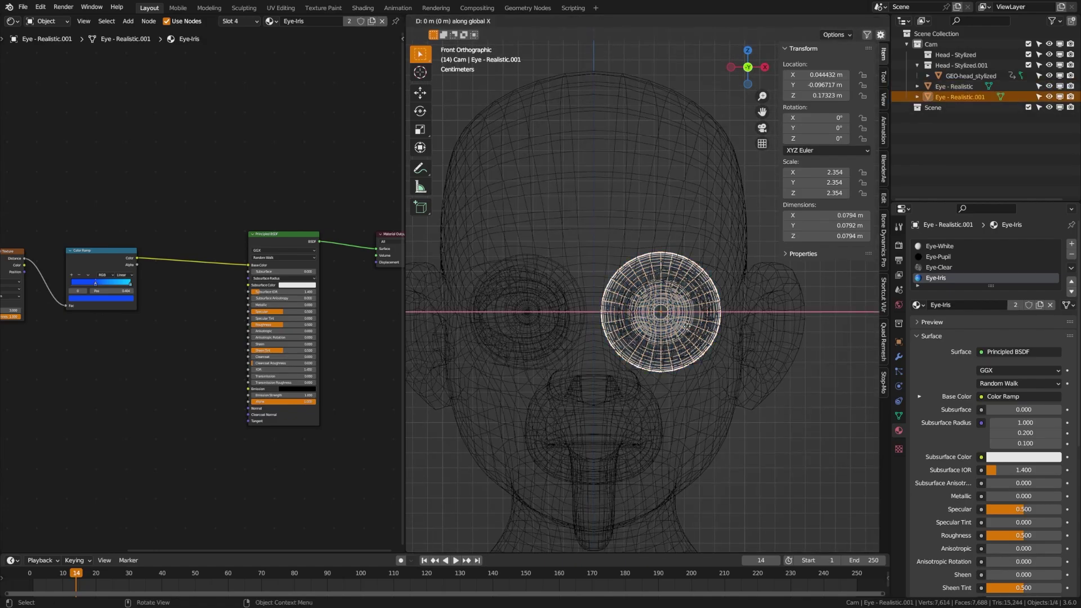
left_click(554, 338)
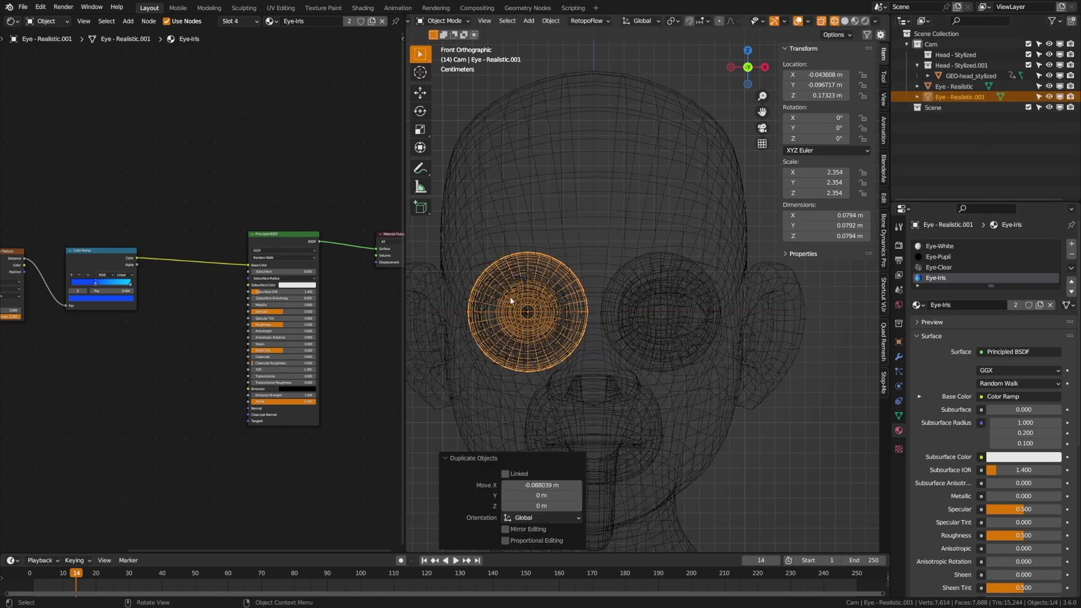
left_click(532, 298)
left_click(561, 278)
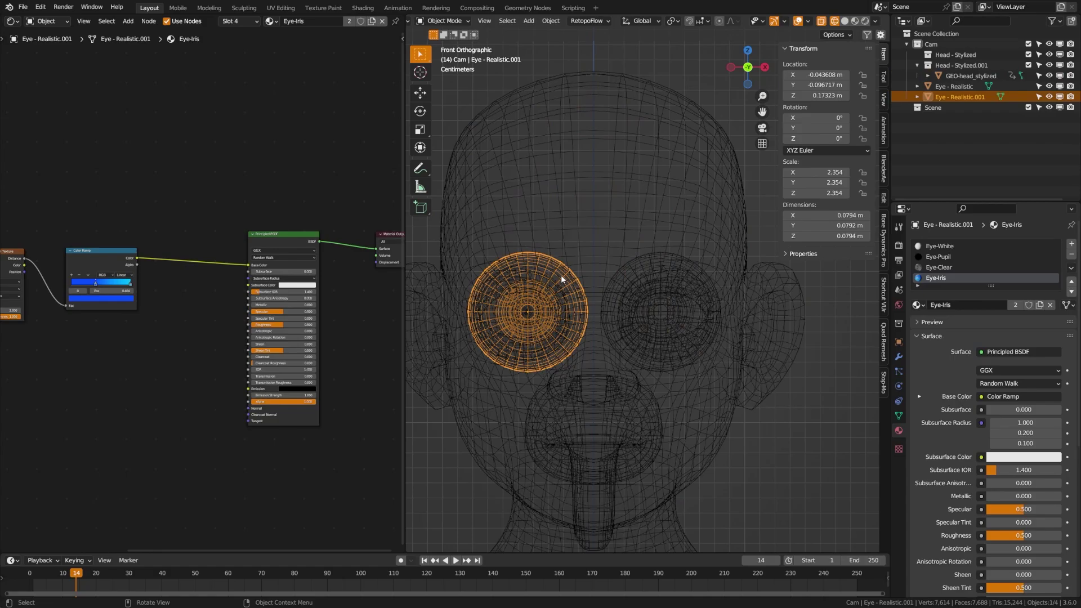
- Delete the head's old right eye object, GEO-head_stylized.eye.R
left_click(484, 320)
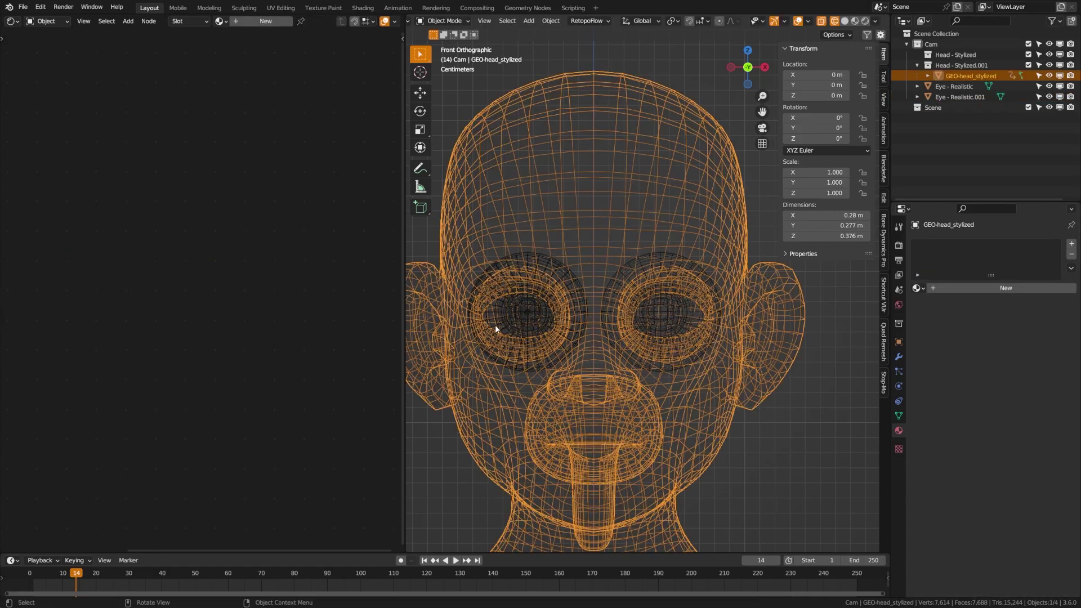
left_click(489, 327)
left_click(488, 326)
middle_click_drag(485, 326, 515, 336)
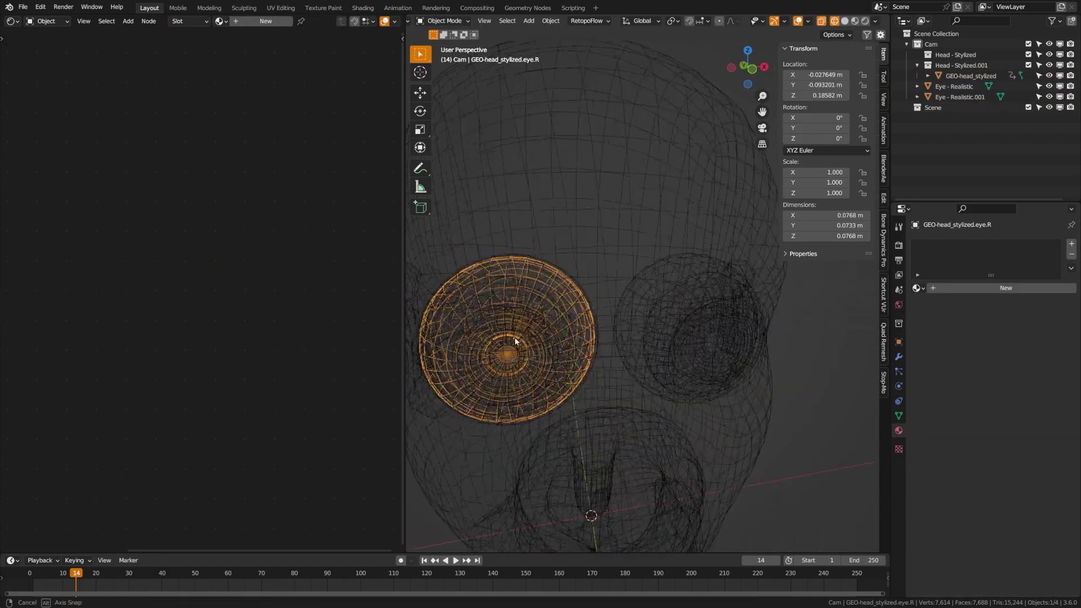
key("Delete")
- Check the eyes in rendered shading from the front, return to solid shading, and save
key("KP_1")
key("z")
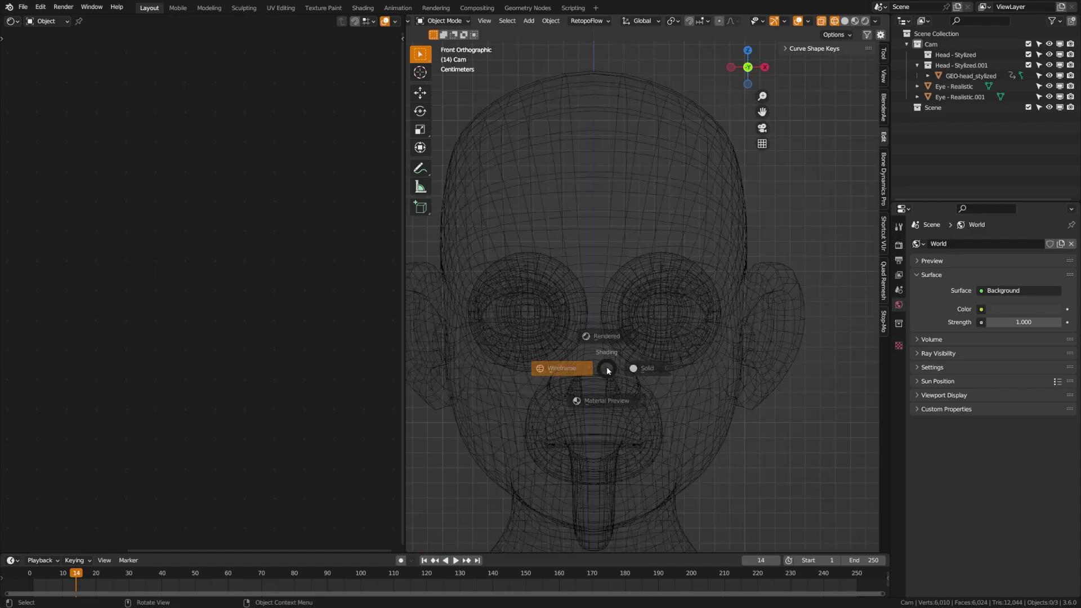
left_click(619, 334)
scroll(619, 361, "down", 4)
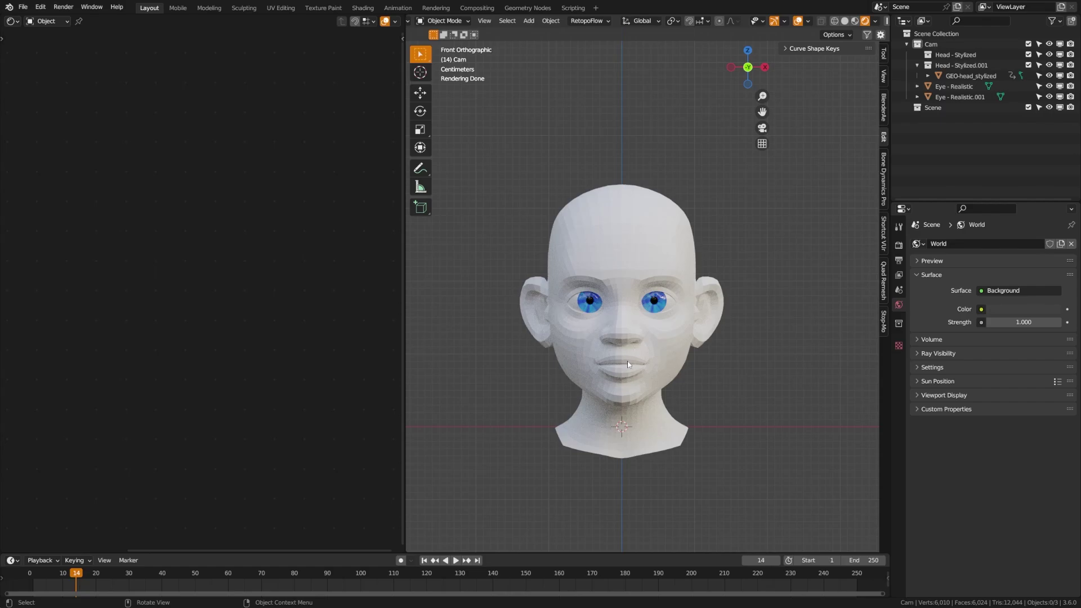
key("z")
left_click(770, 372)
key("ctrl+s")
- Merge the node editor into the 3D view, then split it into two side-by-side viewports
scroll(678, 374, "up", 2)
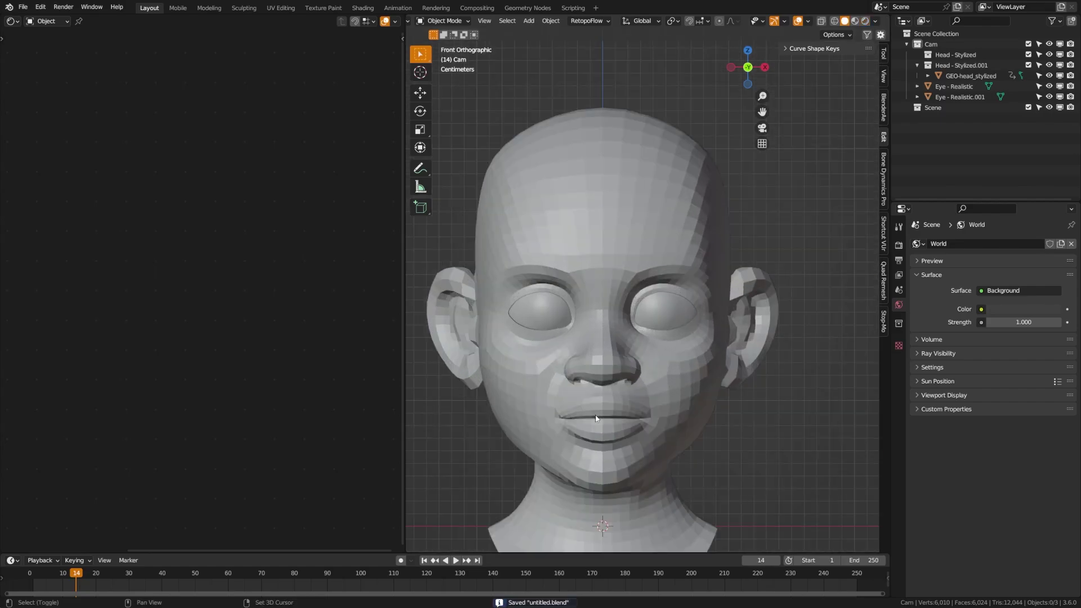
scroll(697, 384, "up", 2)
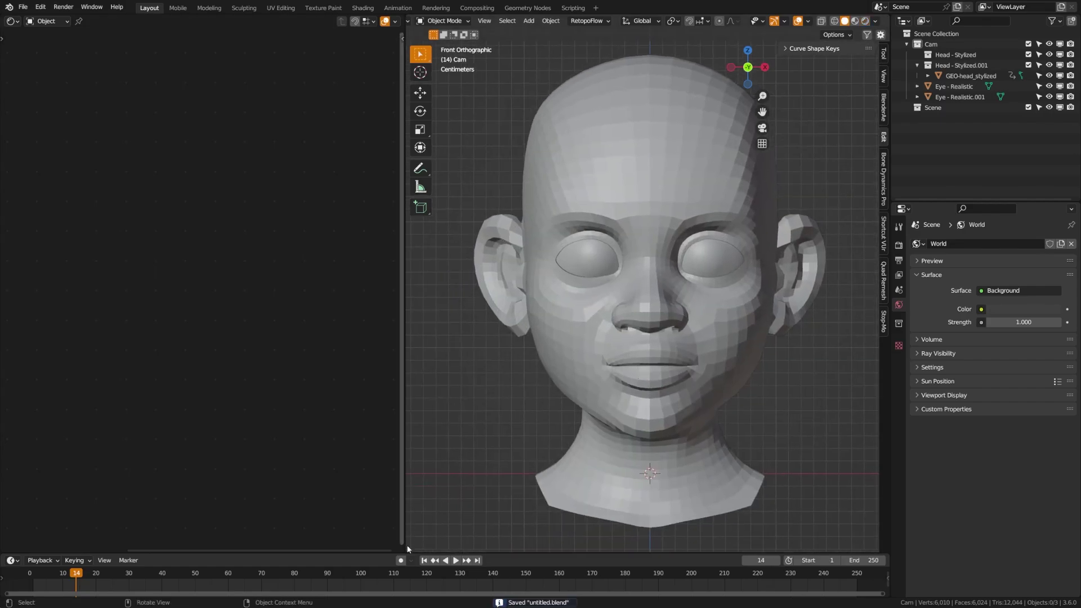
left_click_drag(406, 549, 343, 523)
scroll(578, 401, "down", 7)
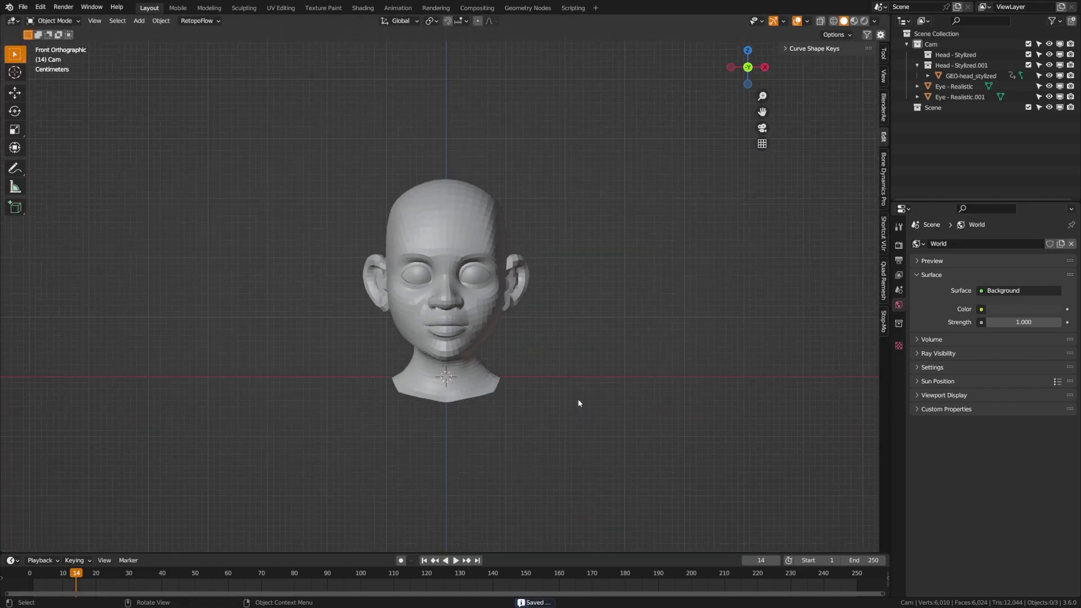
scroll(496, 371, "up", 2)
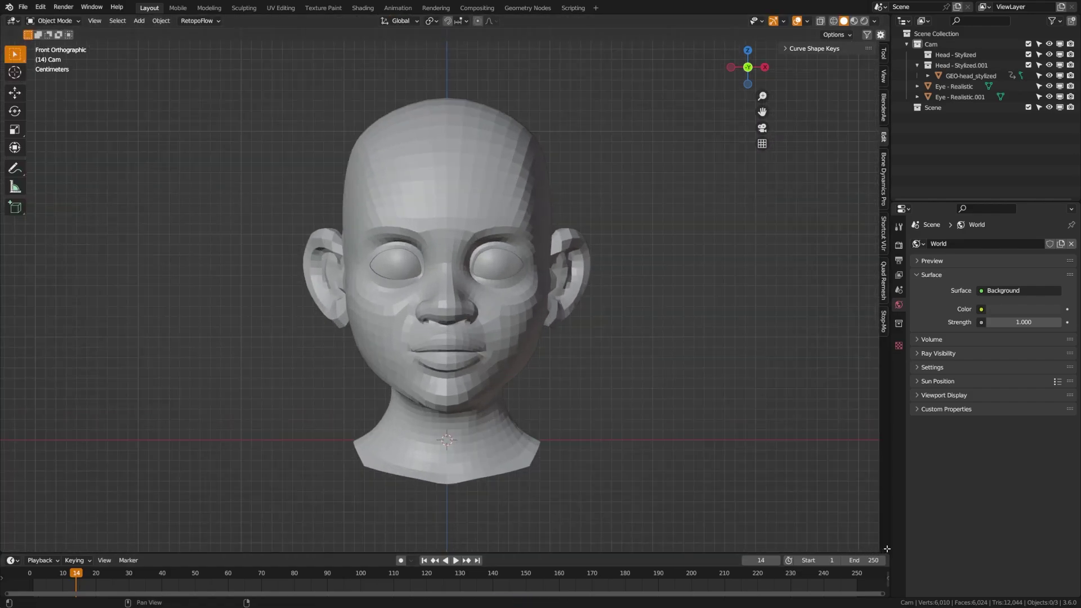
left_click_drag(887, 548, 423, 394)
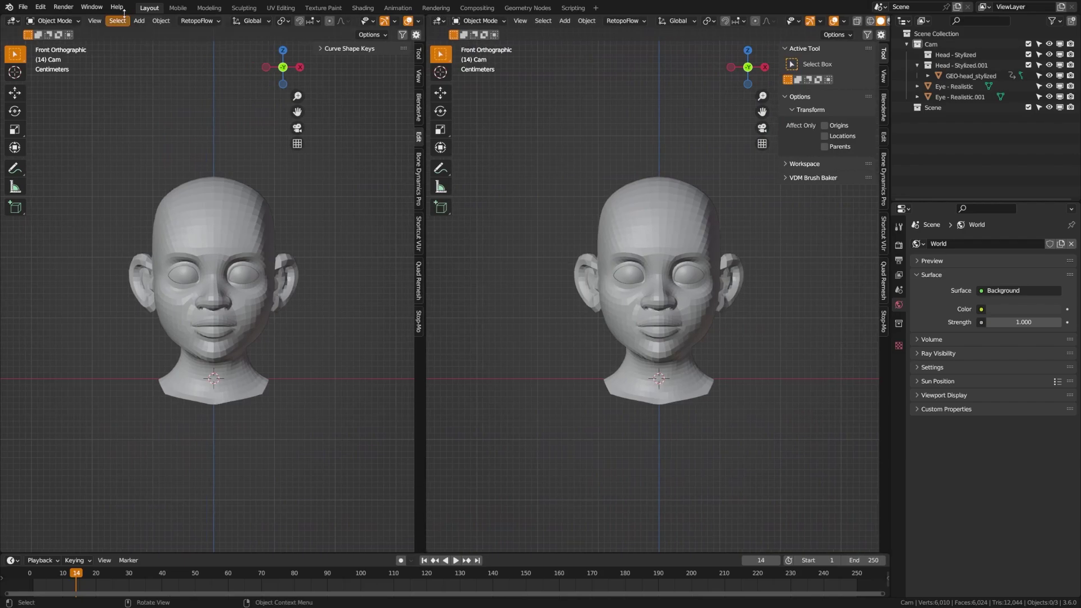
- Keep the left area as a 3D view showing the head in right-side profile
left_click(13, 21)
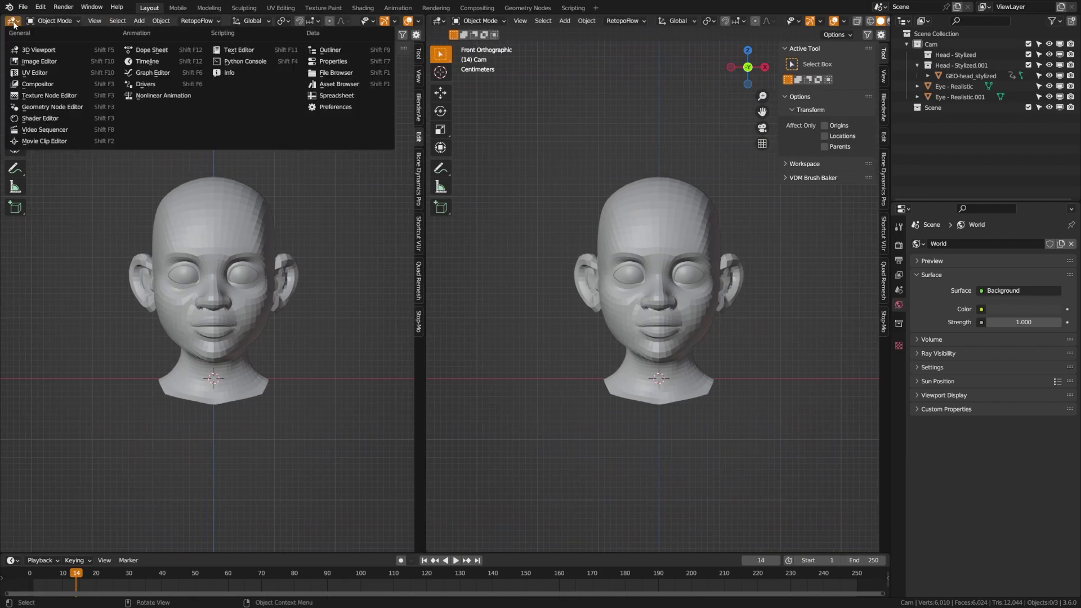
left_click(76, 52)
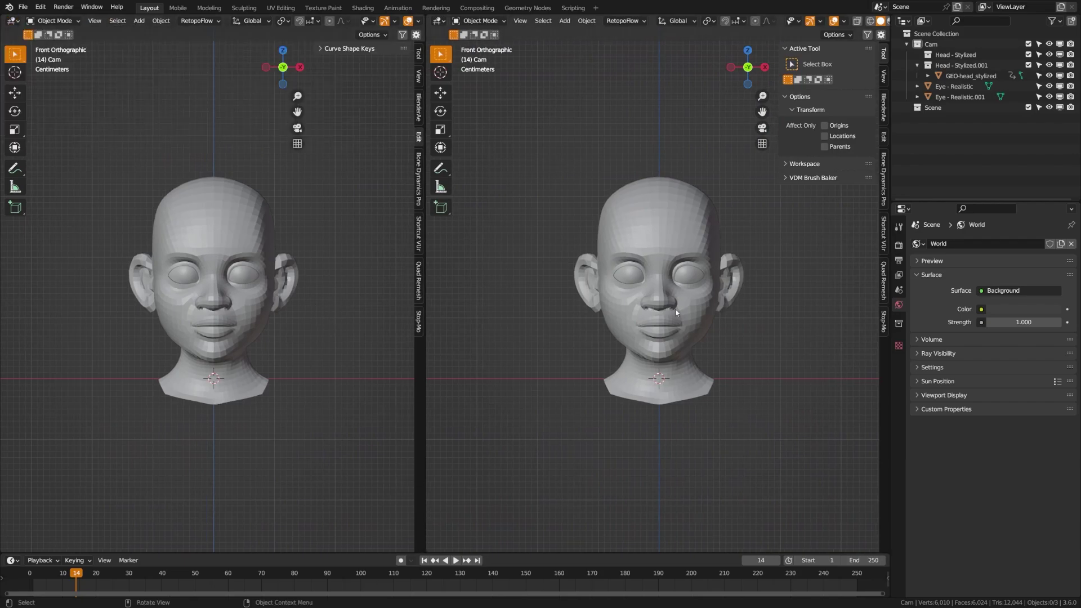
key("KP_3")
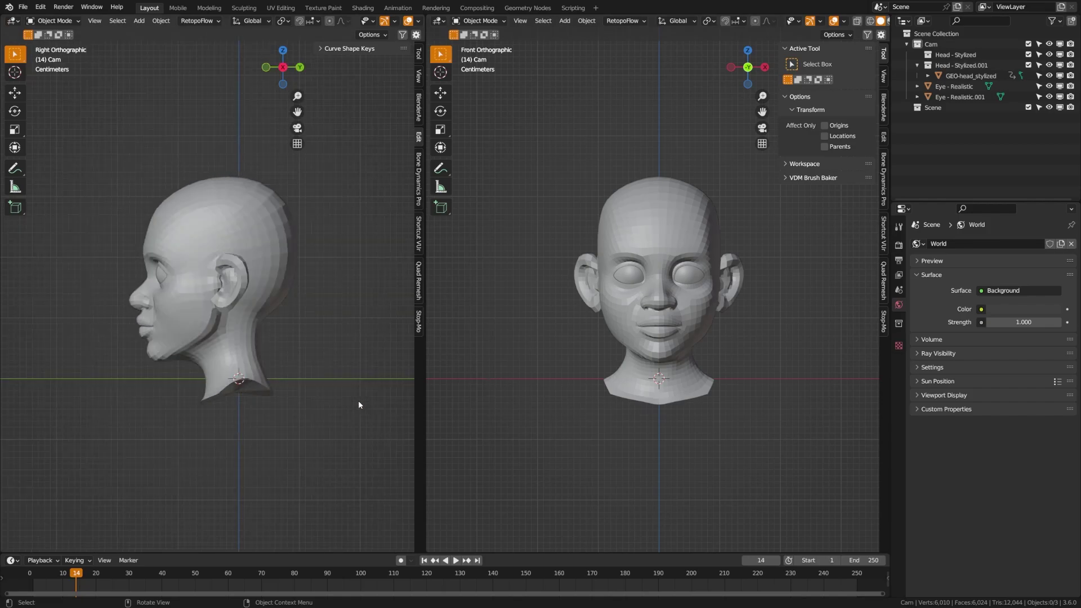
scroll(728, 367, "up", 3)
- Select the head, save, and switch it into Sculpt Mode
left_click(650, 323)
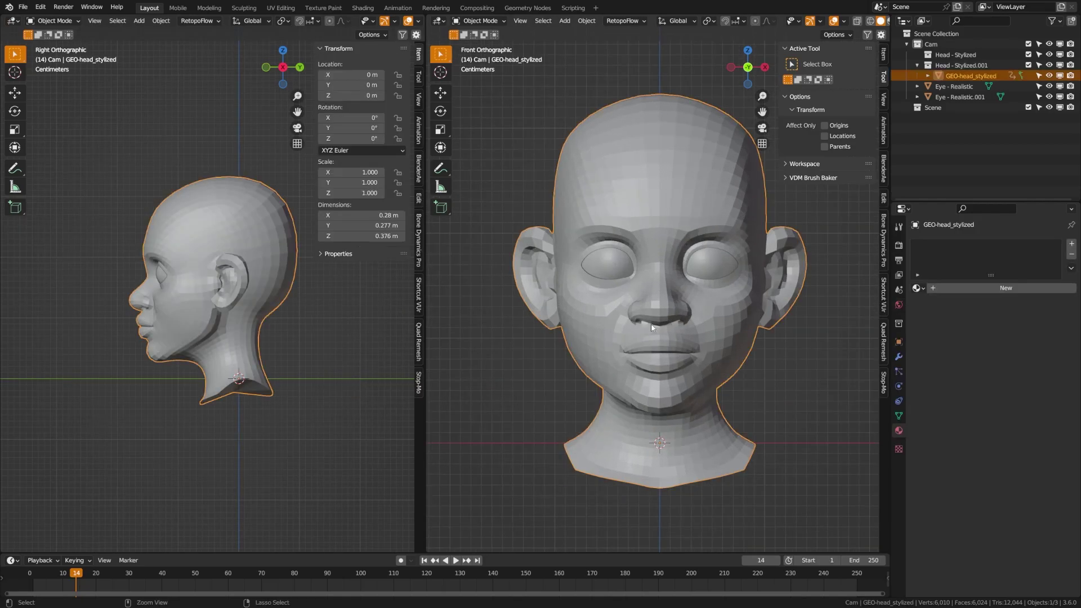
key("ctrl+s")
key("ctrl+Tab")
left_click(664, 385)
scroll(623, 338, "up", 2)
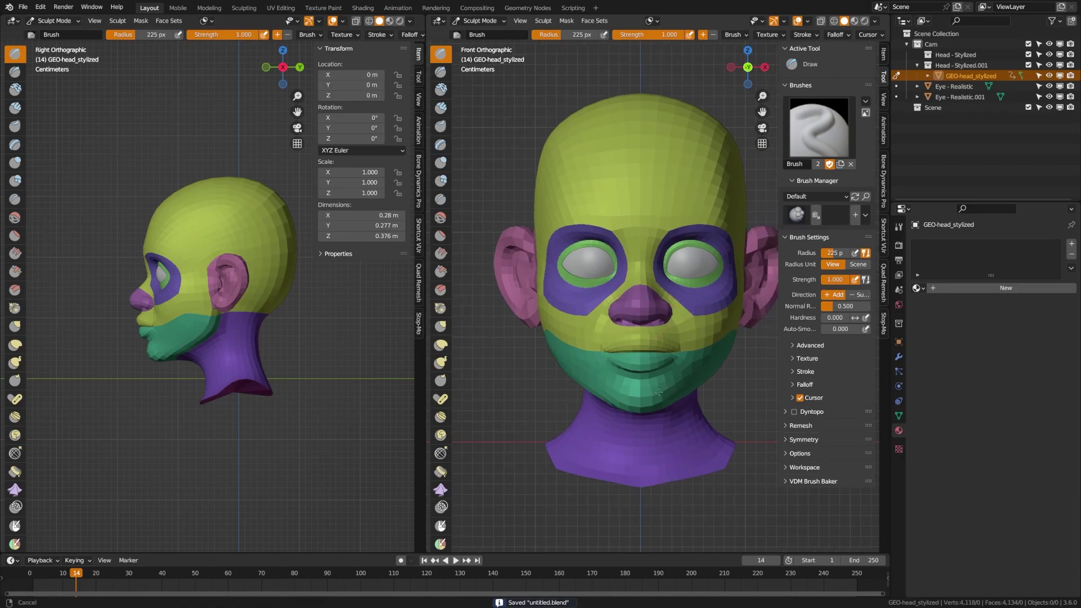
- Try 85 px Draw strokes on the forehead, then undo the stray dark marks
key("h")
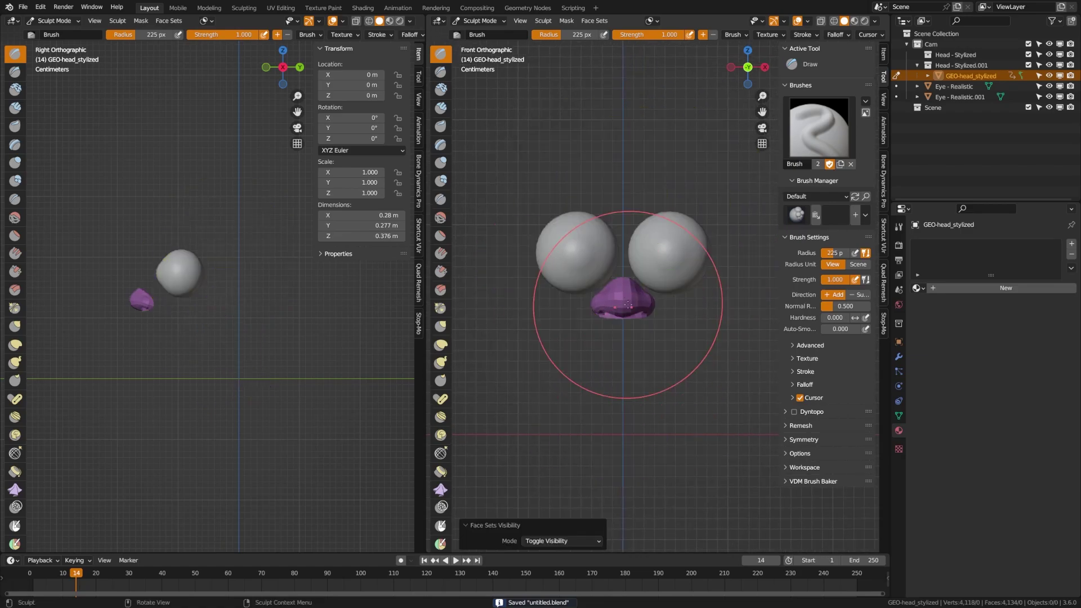
key("h")
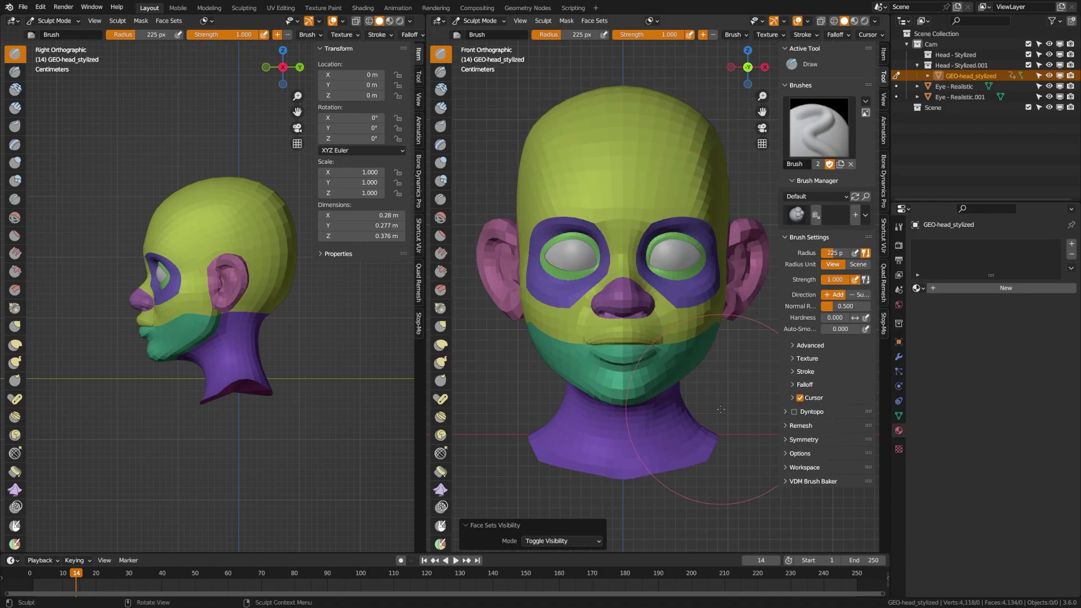
key("f")
left_click(755, 410)
mouse_move(693, 123)
left_mouse_down()
mouse_move(670, 171)
mouse_move(678, 120)
mouse_move(689, 125)
left_mouse_up()
mouse_move(721, 167)
middle_mouse_down()
mouse_move(689, 176)
mouse_move(712, 225)
middle_mouse_up()
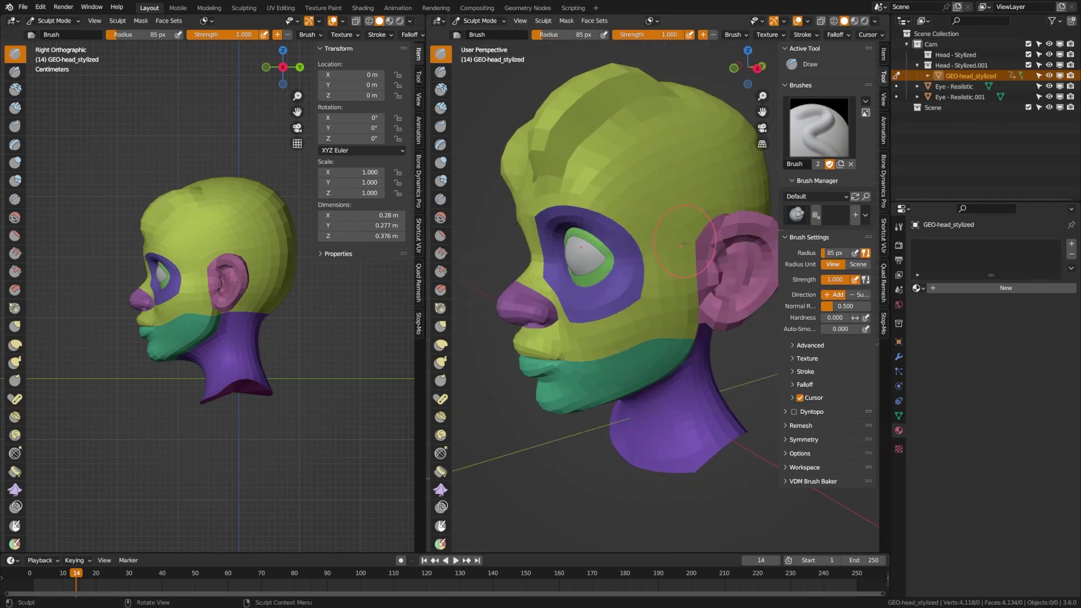
left_click(859, 295)
mouse_move(670, 107)
left_mouse_down()
mouse_move(591, 160)
mouse_move(609, 143)
left_mouse_up()
key("ctrl+z")
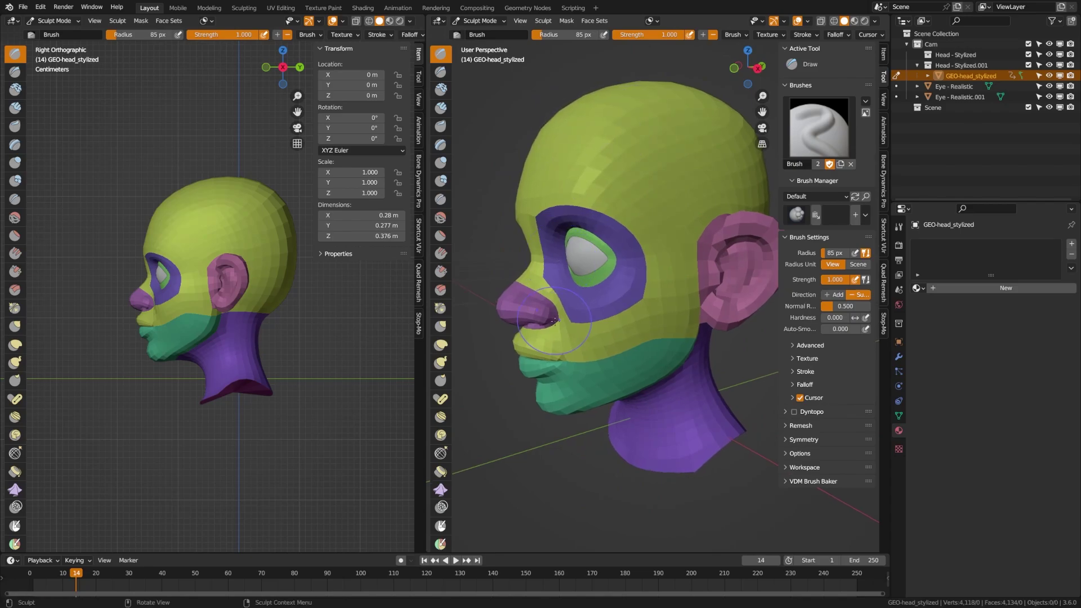
- Set the Draw brush back to Add with a larger radius and check symmetry settings
mouse_move(543, 388)
middle_mouse_down()
mouse_move(578, 359)
mouse_move(574, 298)
mouse_move(759, 321)
middle_mouse_up()
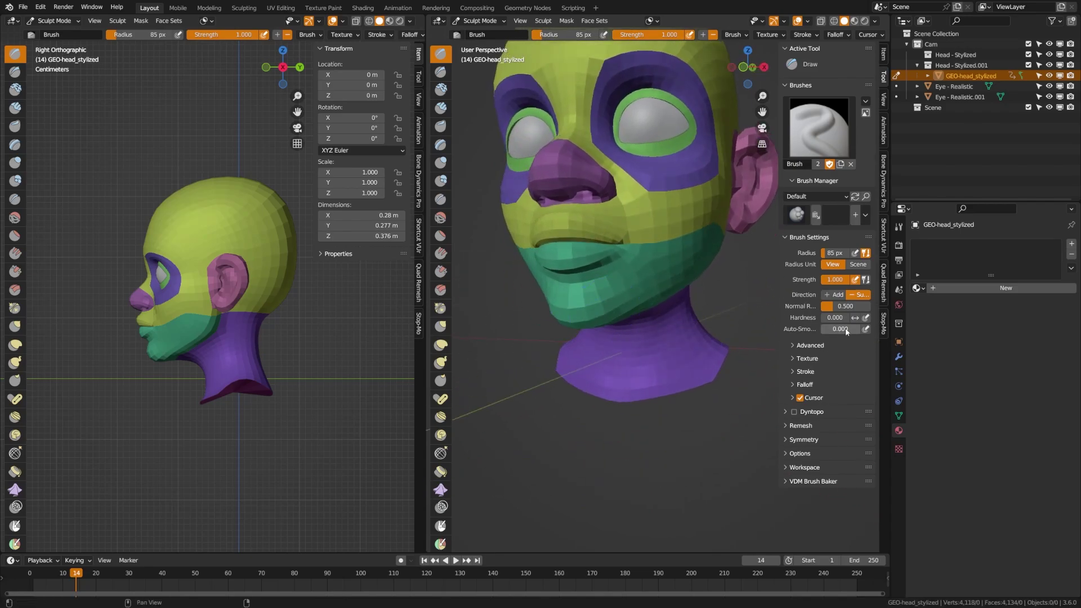
left_click(837, 294)
key("f")
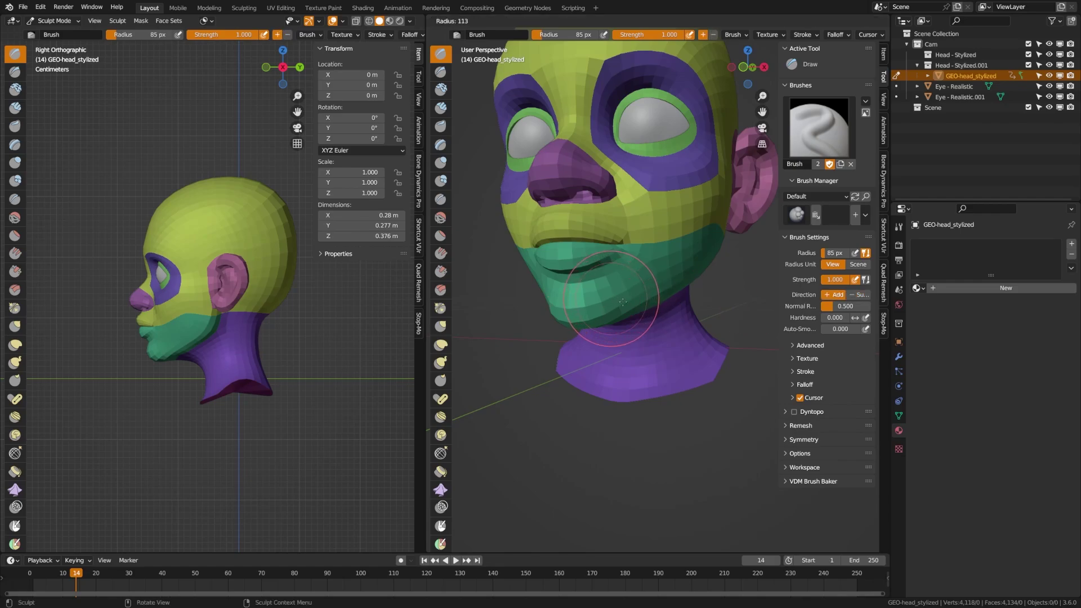
left_click(623, 302)
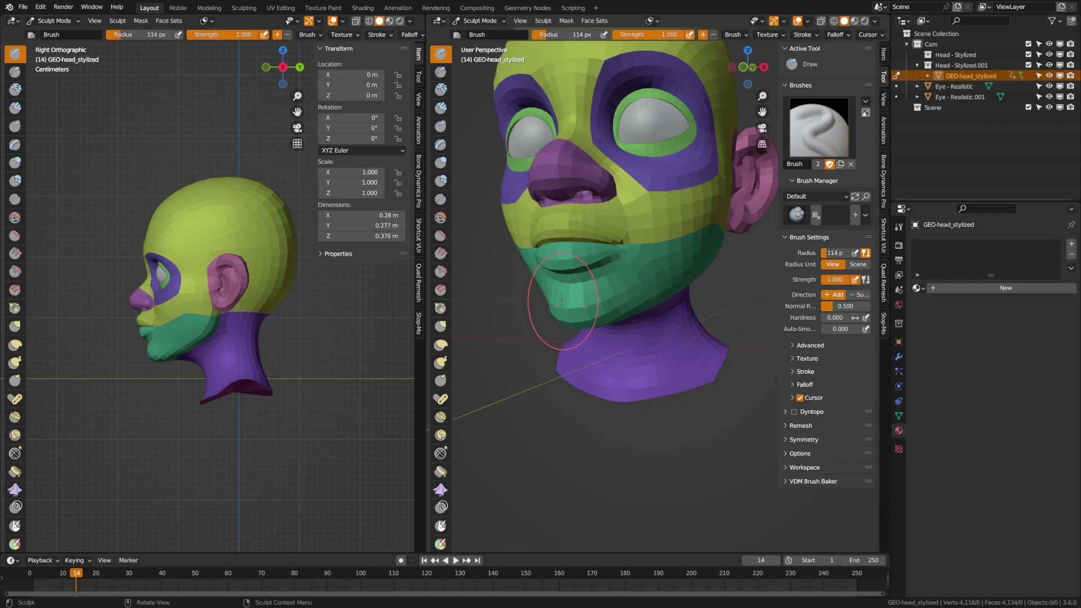
left_click(803, 439)
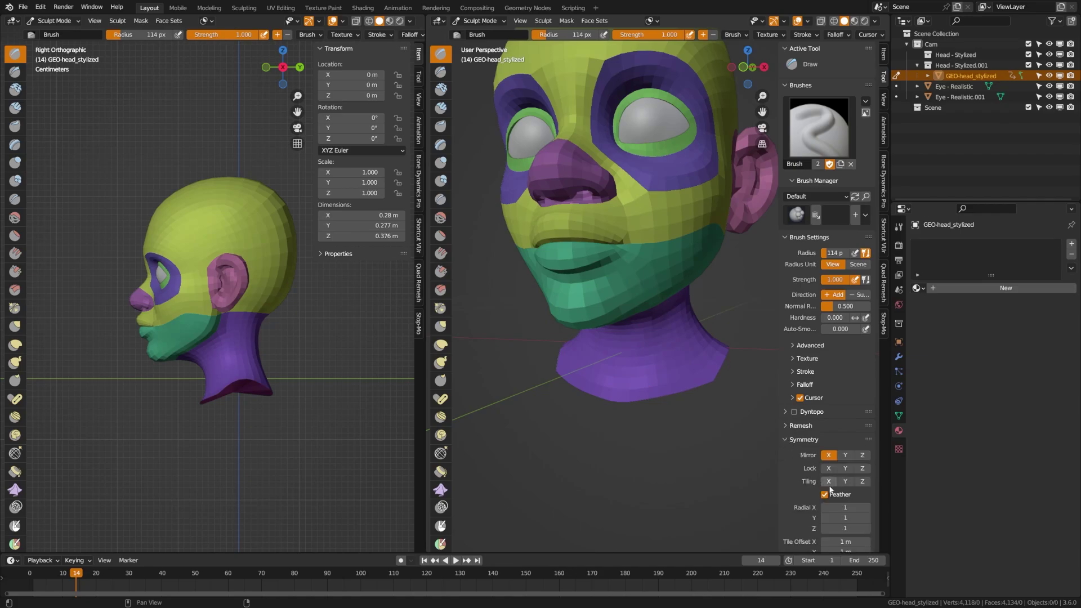
left_click(803, 439)
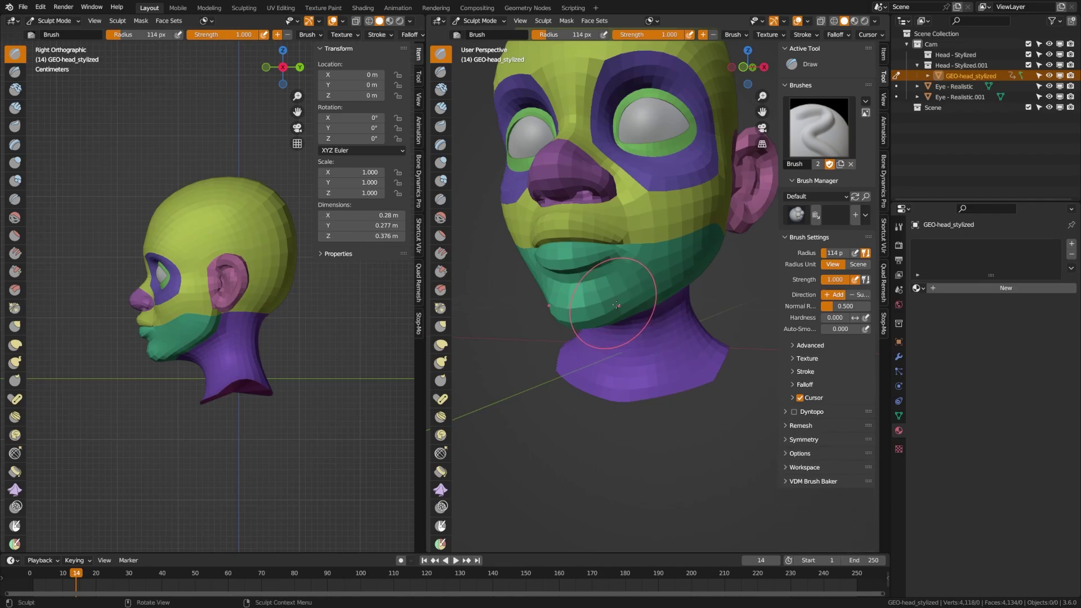
middle_click_drag(584, 350, 612, 333)
scroll(623, 349, "down", 2)
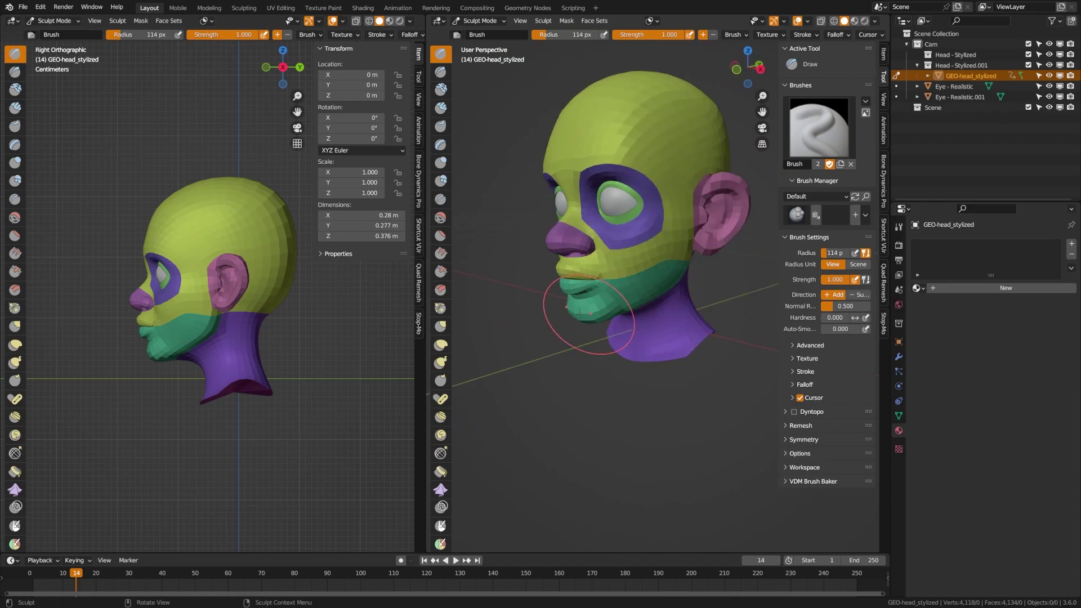
- Build up the chin with the Inflate brush at 190 px
left_click(441, 164)
scroll(619, 261, "up", 3)
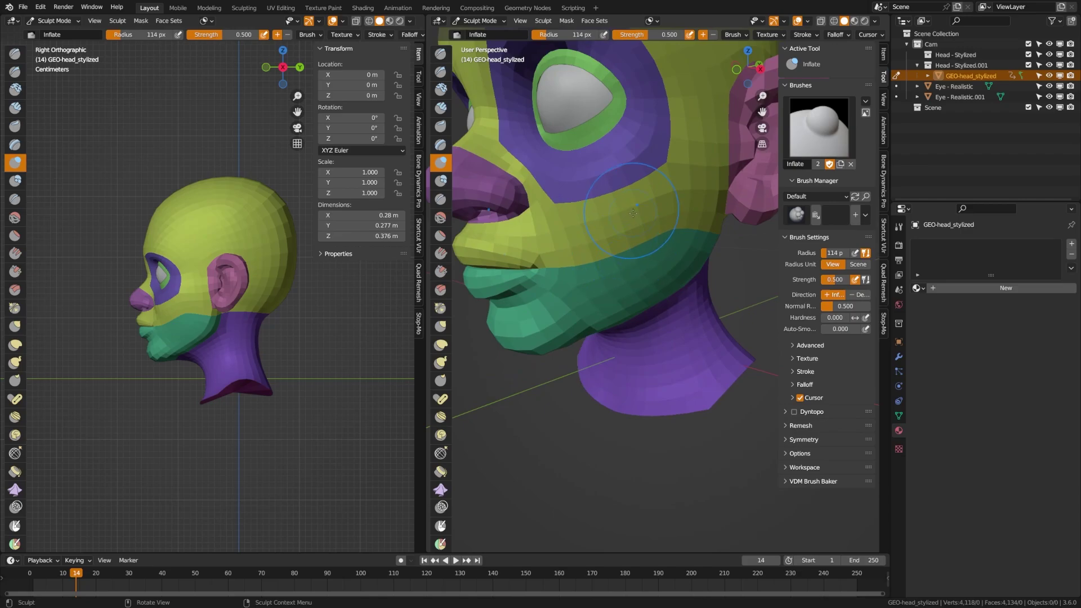
mouse_move(605, 225)
middle_mouse_down()
mouse_move(609, 248)
mouse_move(637, 256)
mouse_move(591, 251)
mouse_move(523, 265)
middle_mouse_up()
key("f")
left_click(694, 251)
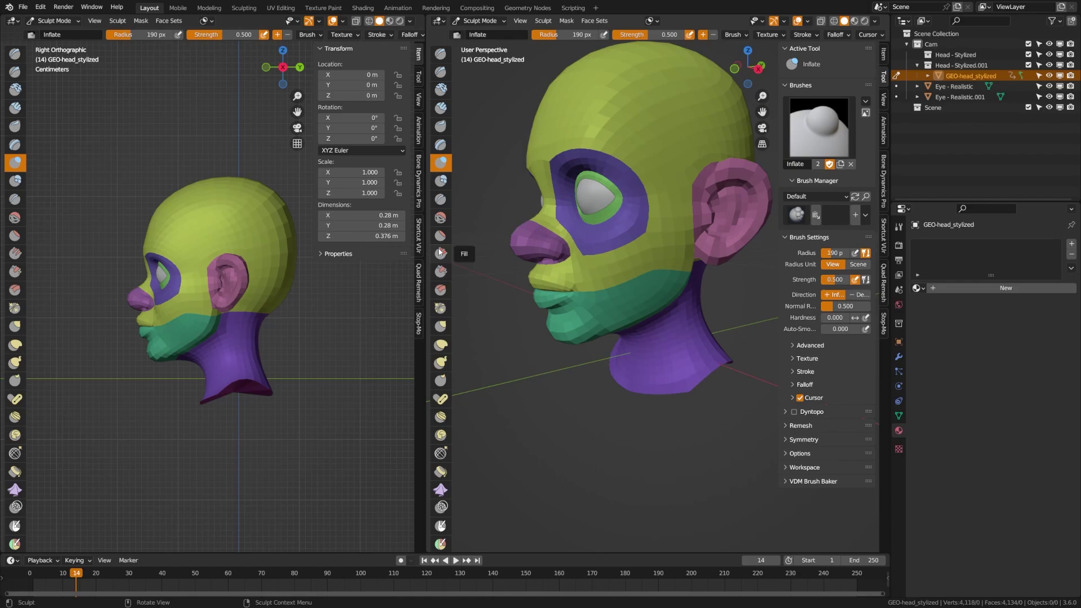
scroll(440, 293, "down", 2)
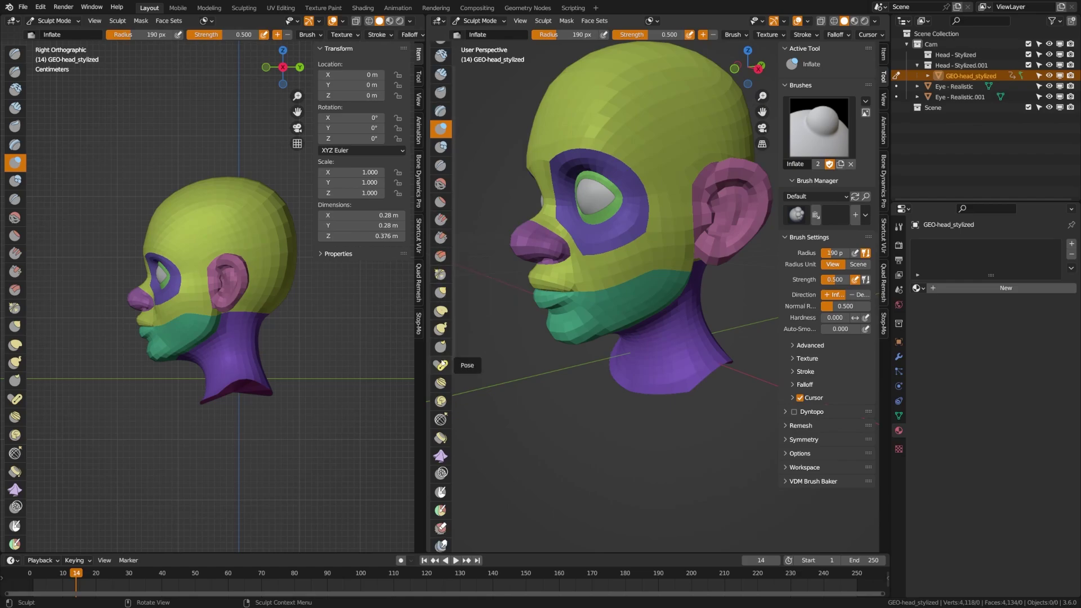
- Rotate the ears outward with the Pose brush at 82 px
left_click(440, 365)
middle_click_drag(724, 229, 642, 351)
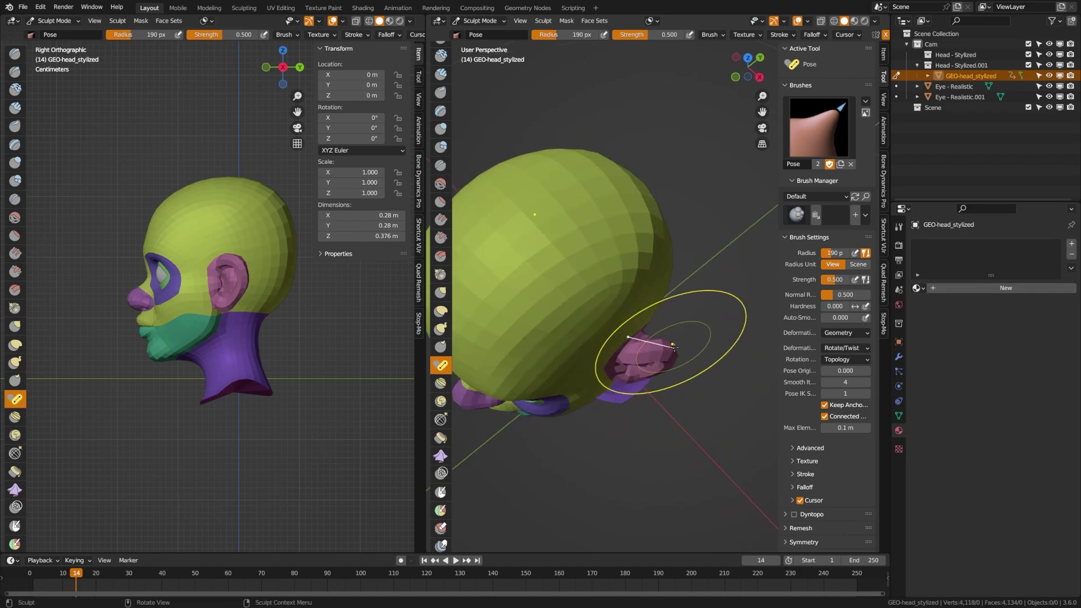
mouse_move(666, 357)
left_mouse_down()
mouse_move(639, 357)
mouse_move(660, 364)
left_mouse_up()
key("f")
left_click(622, 366)
middle_click_drag(659, 376, 619, 309)
left_click_drag(612, 345, 610, 341)
middle_click_drag(622, 329, 597, 339)
left_click_drag(596, 331, 588, 334)
mouse_move(589, 334)
middle_mouse_down()
mouse_move(714, 350)
mouse_move(636, 324)
mouse_move(647, 365)
middle_mouse_up()
scroll(638, 338, "up", 1)
scroll(442, 412, "down", 4)
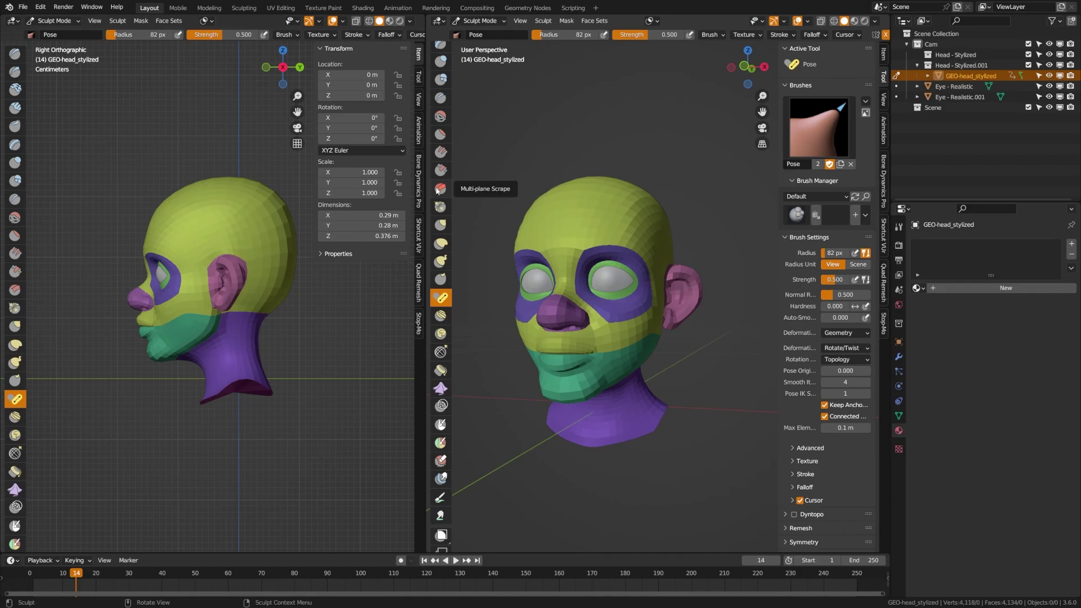
- Scrape flat planes along the jaw with the Multi-plane Scrape brush
left_click(439, 190)
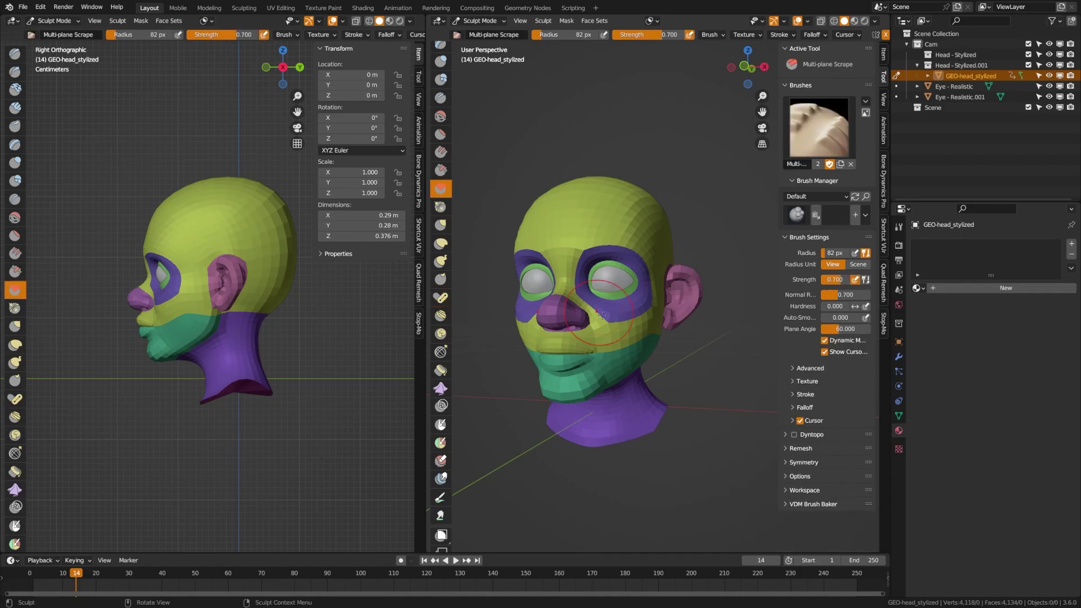
middle_click_drag(638, 331, 613, 333)
middle_click_drag(584, 286, 541, 392)
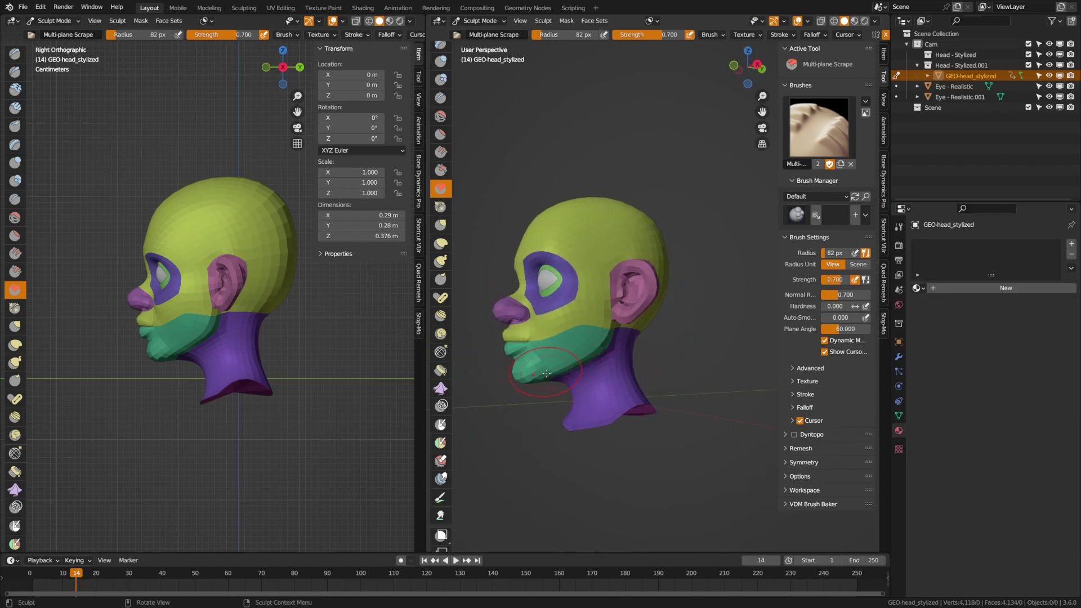
middle_click_drag(561, 379, 591, 373, "shift")
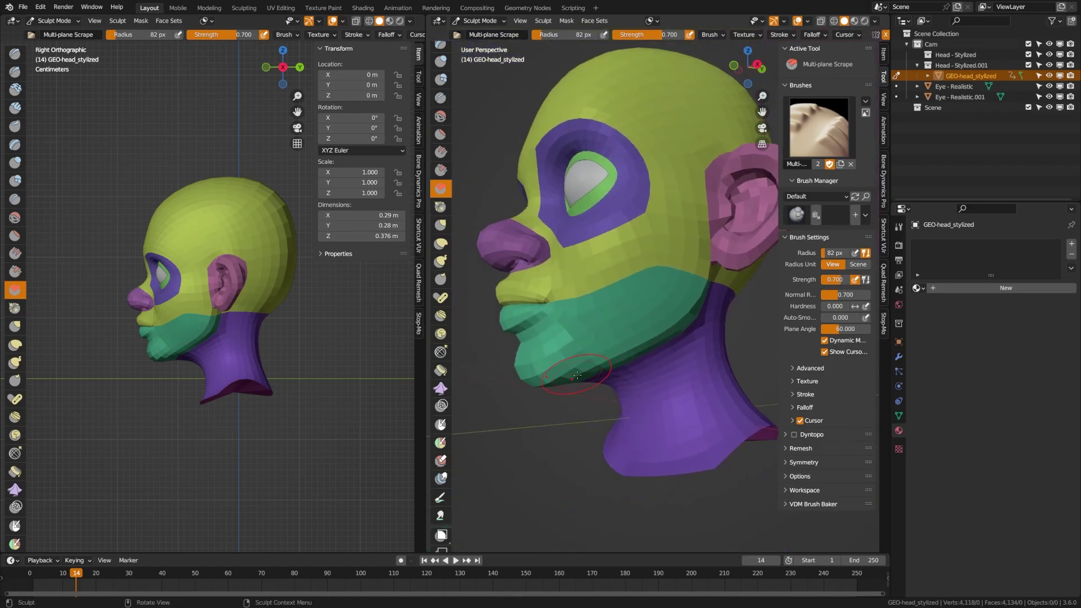
left_click_drag(577, 374, 707, 290)
middle_click_drag(678, 315, 618, 260)
left_click_drag(622, 301, 558, 316)
- Enlarge the scrape brush to 163 px and sharpen the jaw edge
middle_click_drag(556, 322, 602, 377)
key("f")
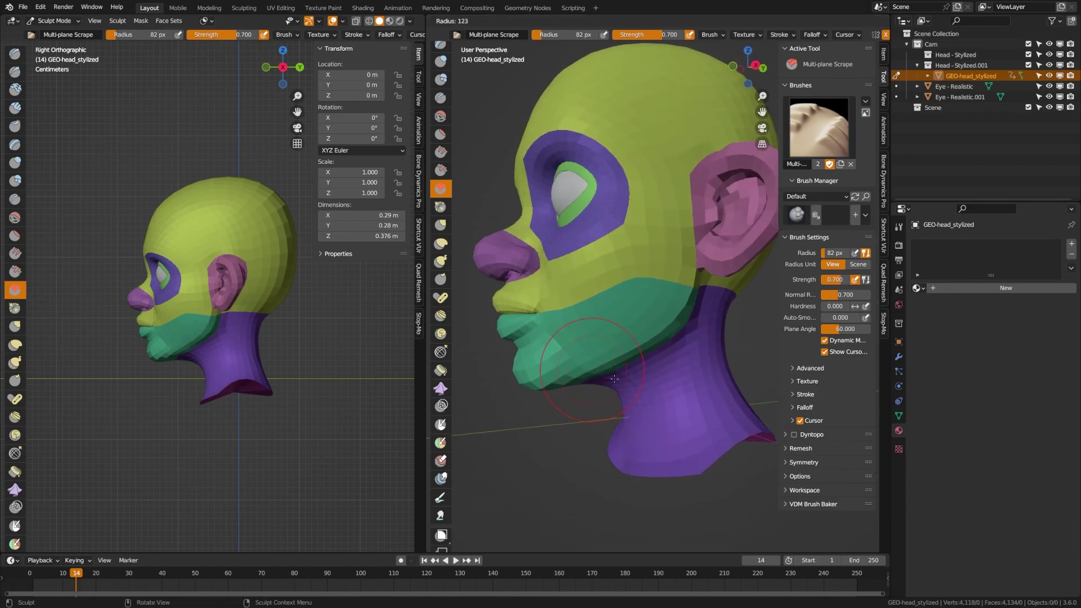
left_click(623, 387)
left_click_drag(557, 377, 646, 290)
- Preview the sculpted head in rendered shading, then return to solid shading
mouse_move(636, 361)
middle_mouse_down()
mouse_move(682, 331)
mouse_move(647, 371)
middle_mouse_up()
key("z")
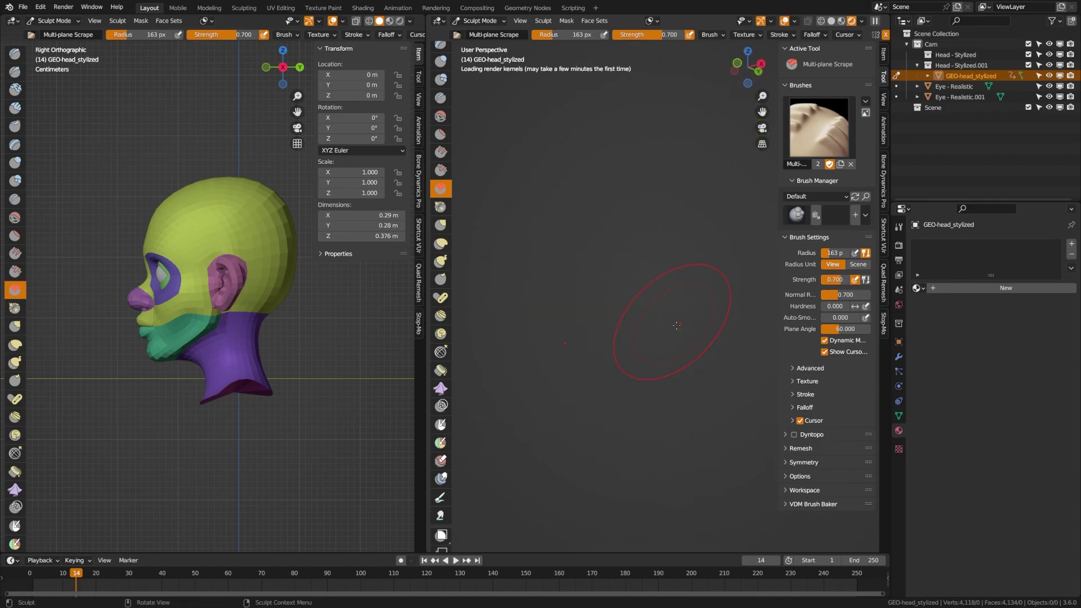
mouse_move(680, 331)
middle_mouse_down()
mouse_move(660, 363)
mouse_move(667, 373)
mouse_move(640, 379)
mouse_move(657, 384)
mouse_move(621, 377)
middle_mouse_up()
key("z")
left_click(695, 386)
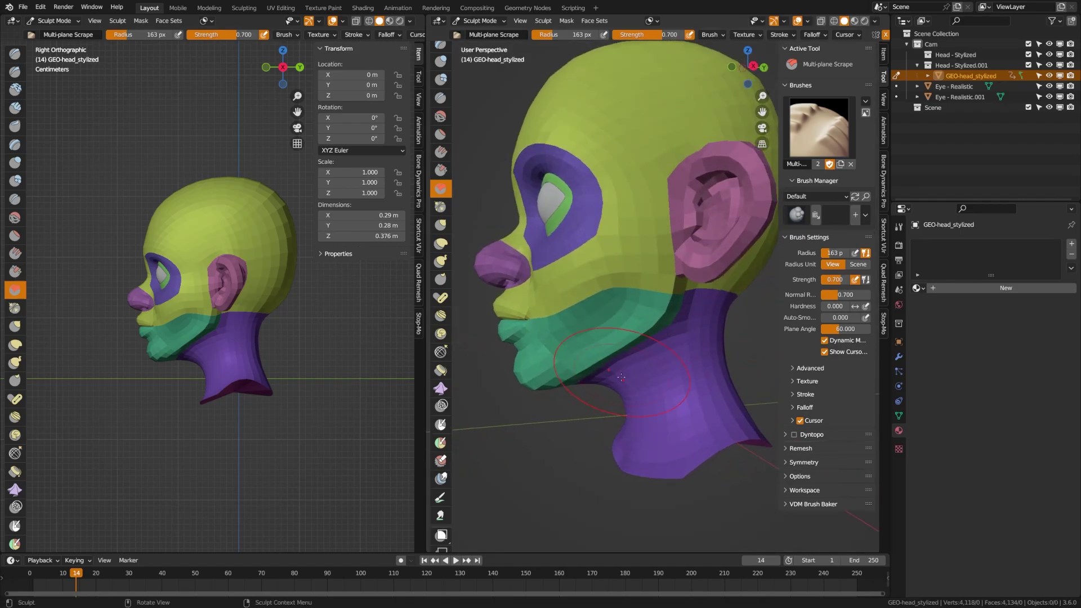
- Nudge the head's shape with a 270 px Grab brush, then return to Object Mode
left_click(442, 227)
mouse_move(543, 284)
middle_mouse_down()
mouse_move(535, 262)
mouse_move(573, 339)
middle_mouse_up()
scroll(535, 262, "down", 5)
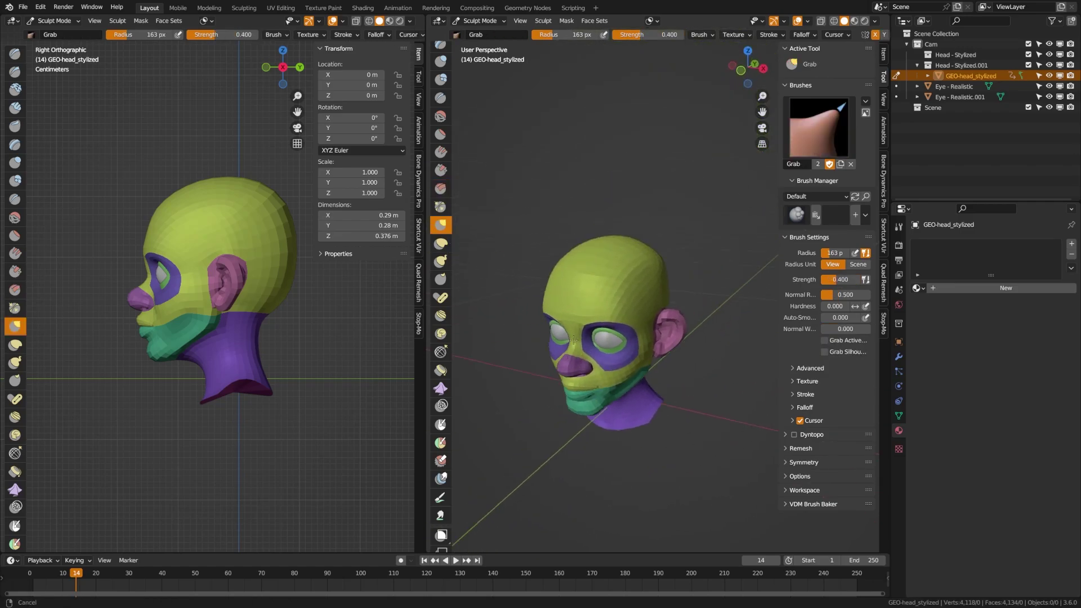
key("f")
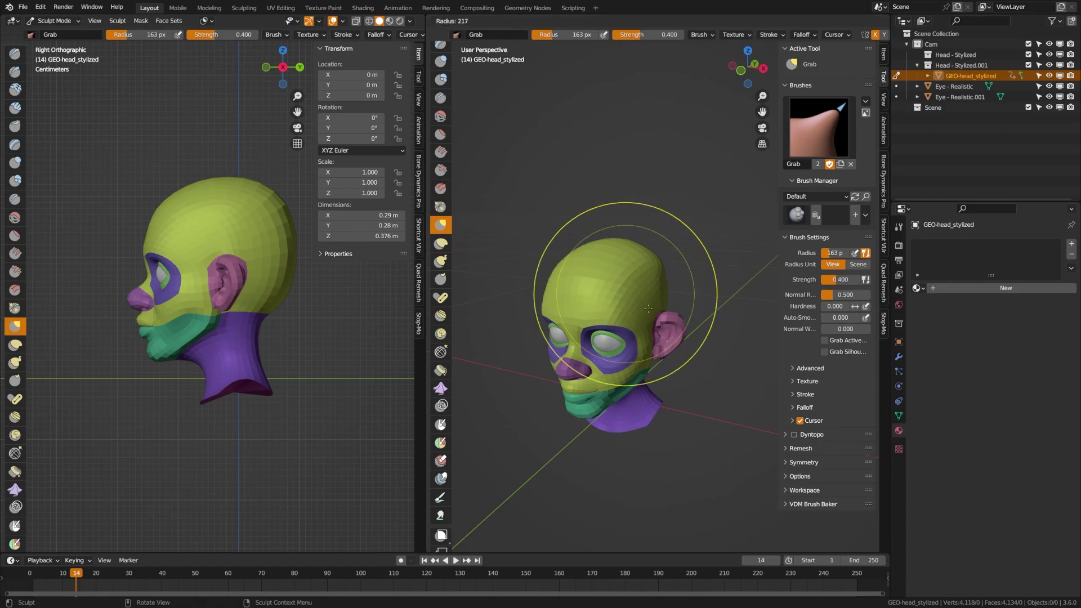
left_click(649, 293)
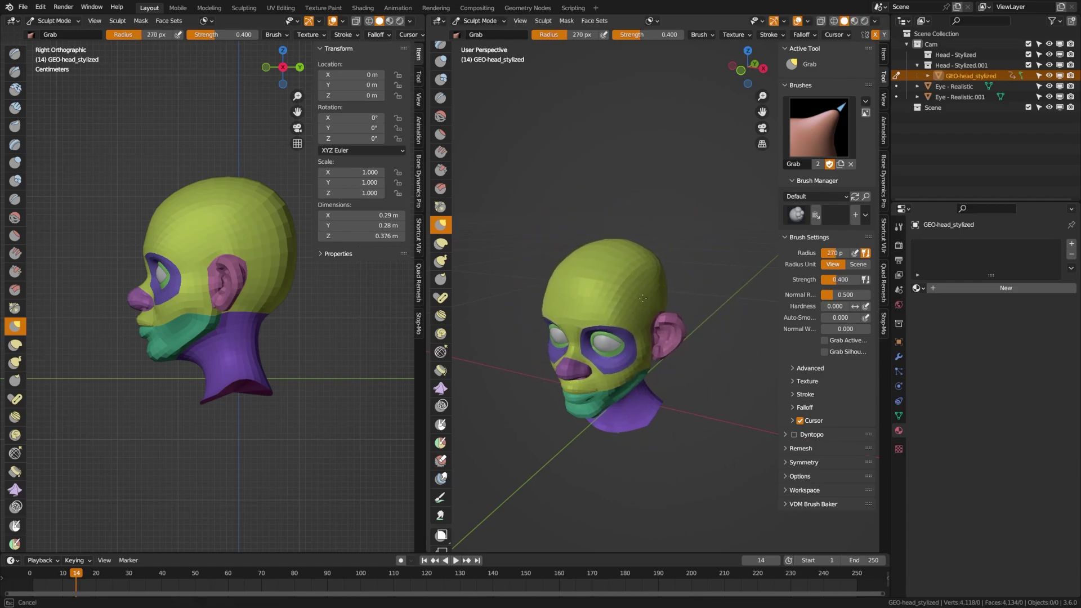
middle_click_drag(642, 297, 632, 336)
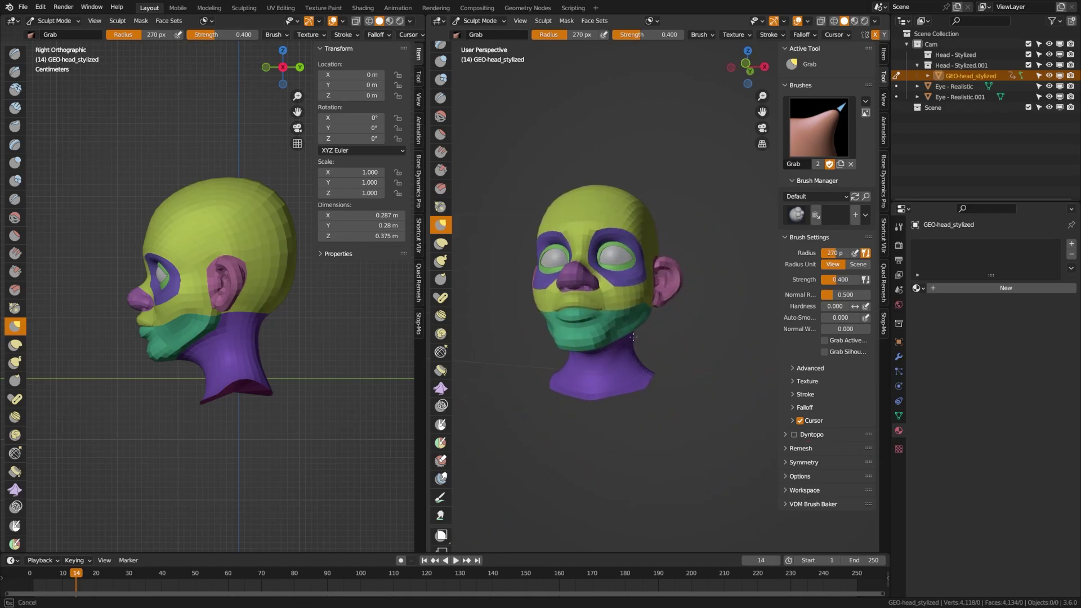
key("ctrl+Tab")
left_click(615, 340)
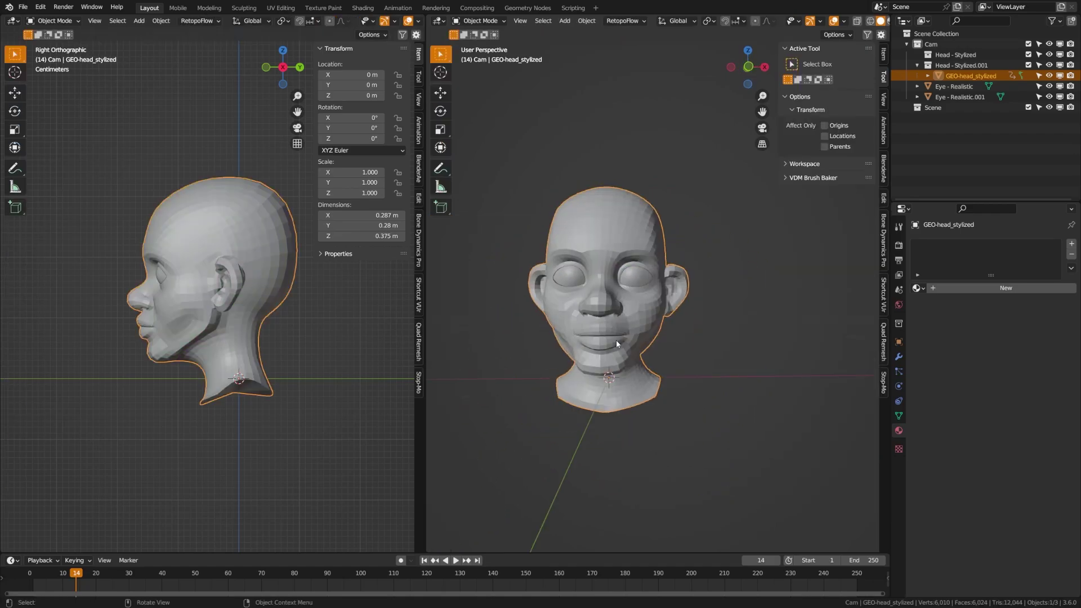
- Run Fit Lattice on the head from the front view, then delete the fitted lattice
key("KP_1")
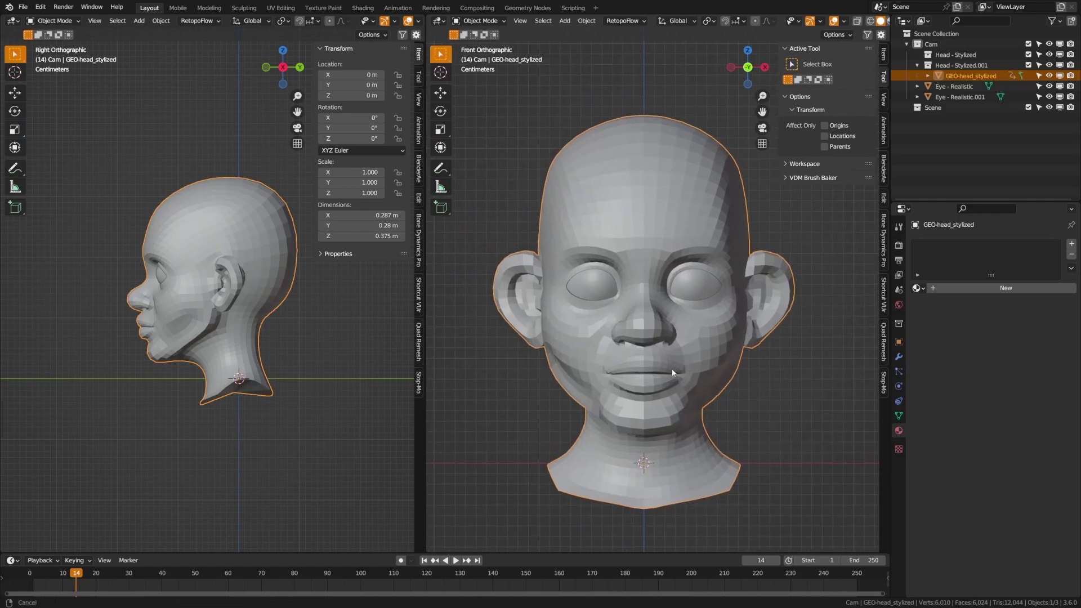
middle_click_drag(726, 397, 704, 381, "shift")
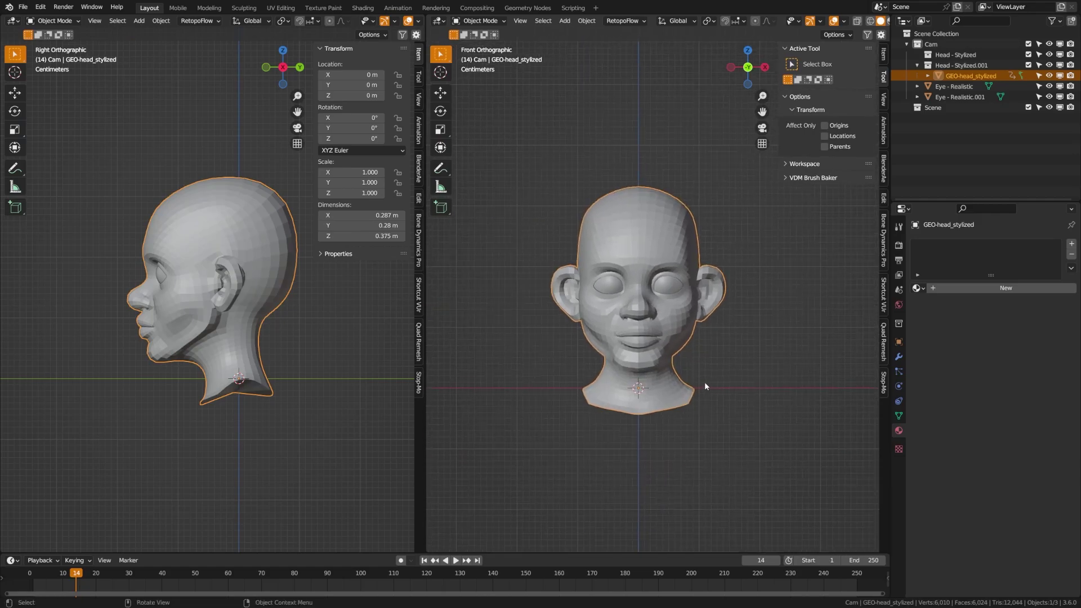
key("F3")
type("fit")
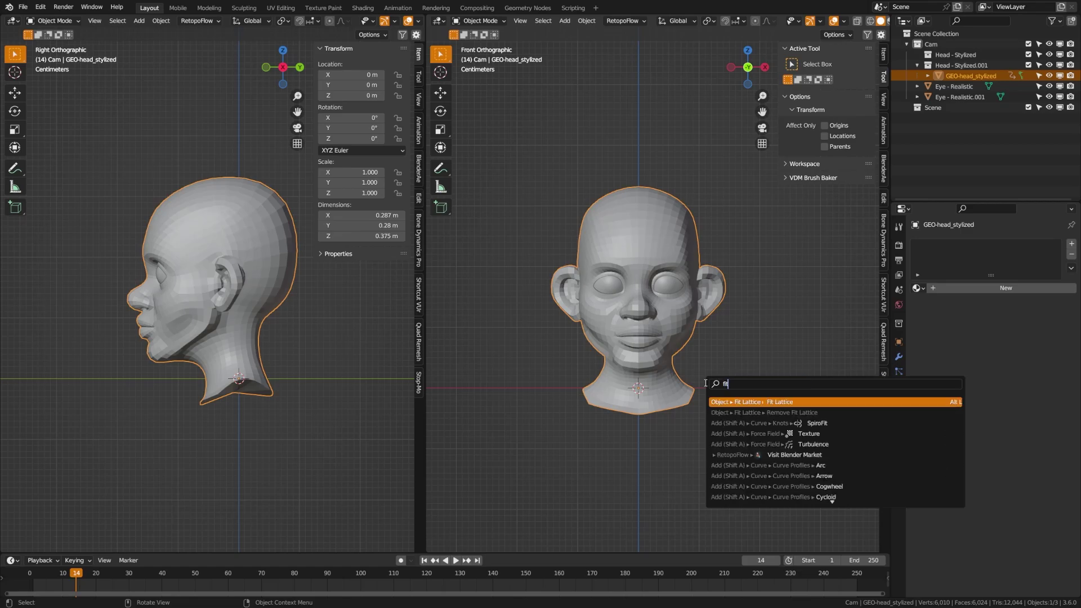
key("Return")
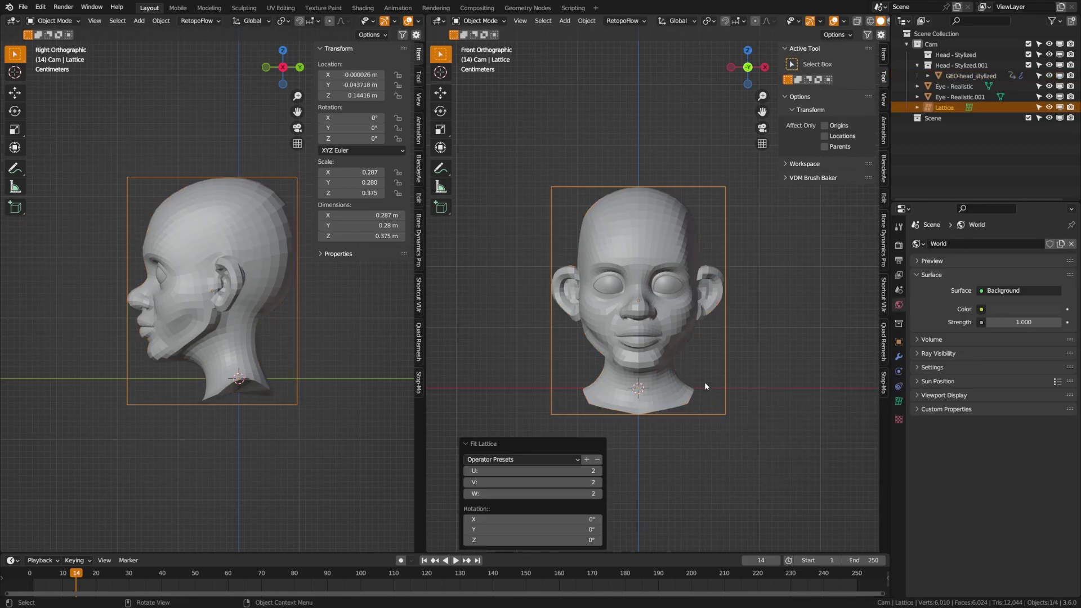
key("x")
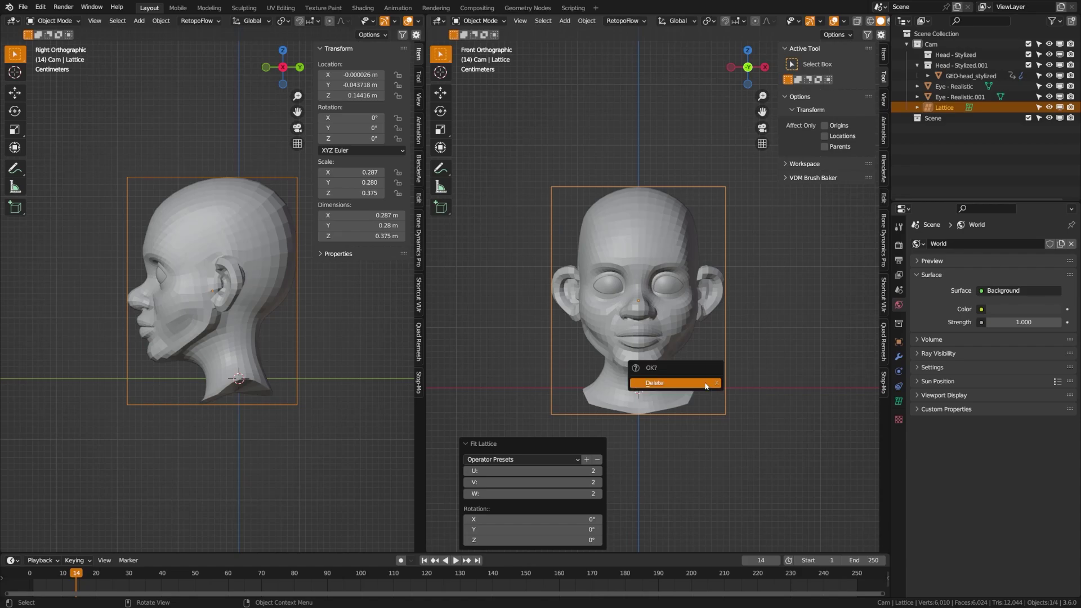
left_click(675, 378)
- Add a new lattice object and scale it up around the head
key("shift+a")
mouse_move(676, 381)
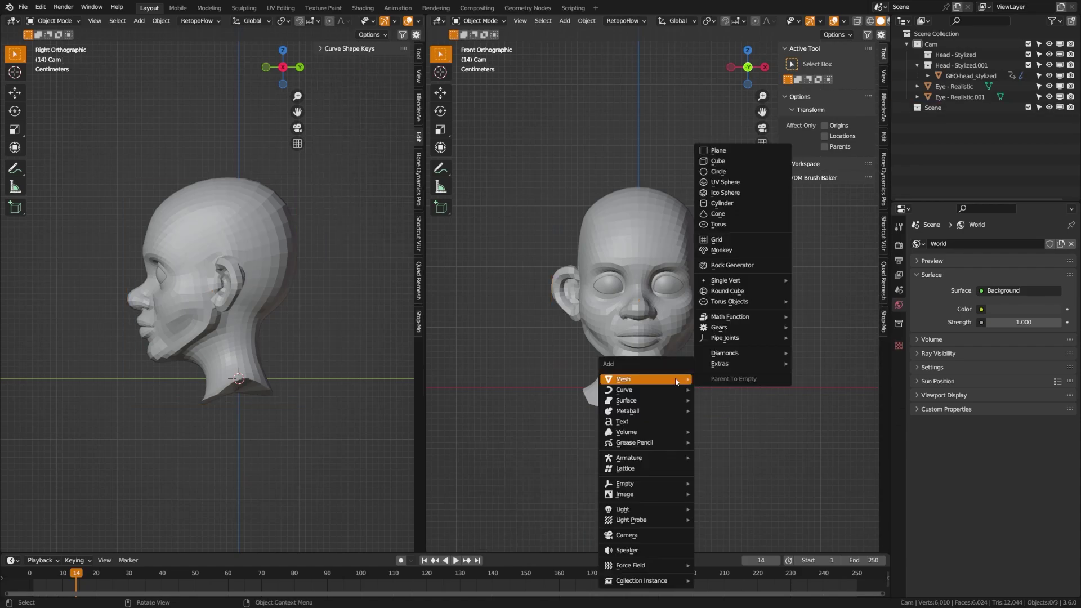
left_click(666, 468)
scroll(681, 357, "down", 4)
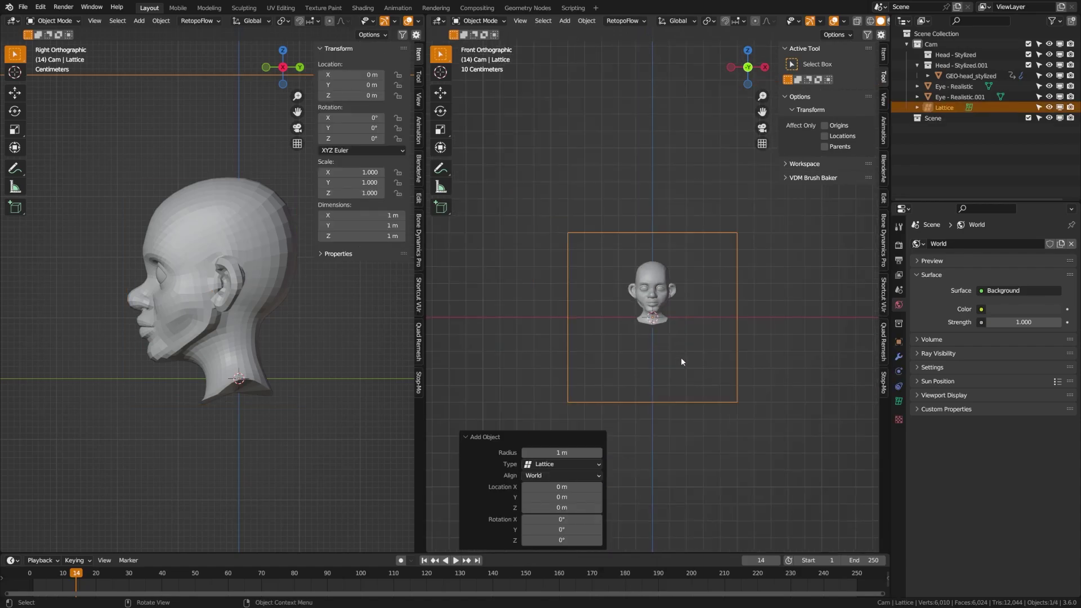
key("s")
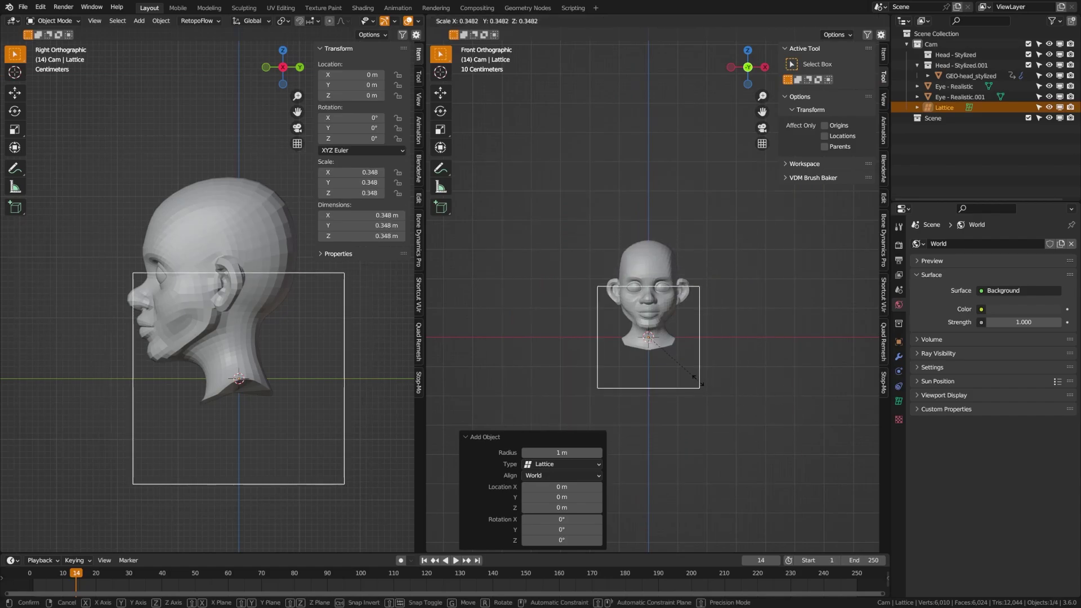
left_click(682, 372)
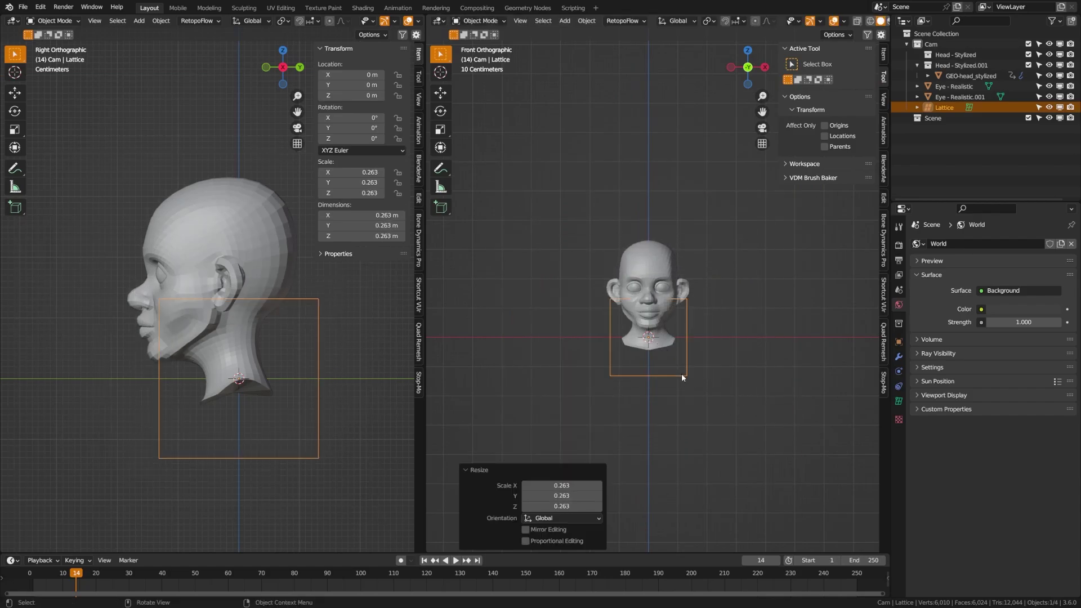
- Raise the lattice along Z, stretch it taller, and widen it along X
key("g")
key("z")
left_click(682, 335)
key("s")
key("z")
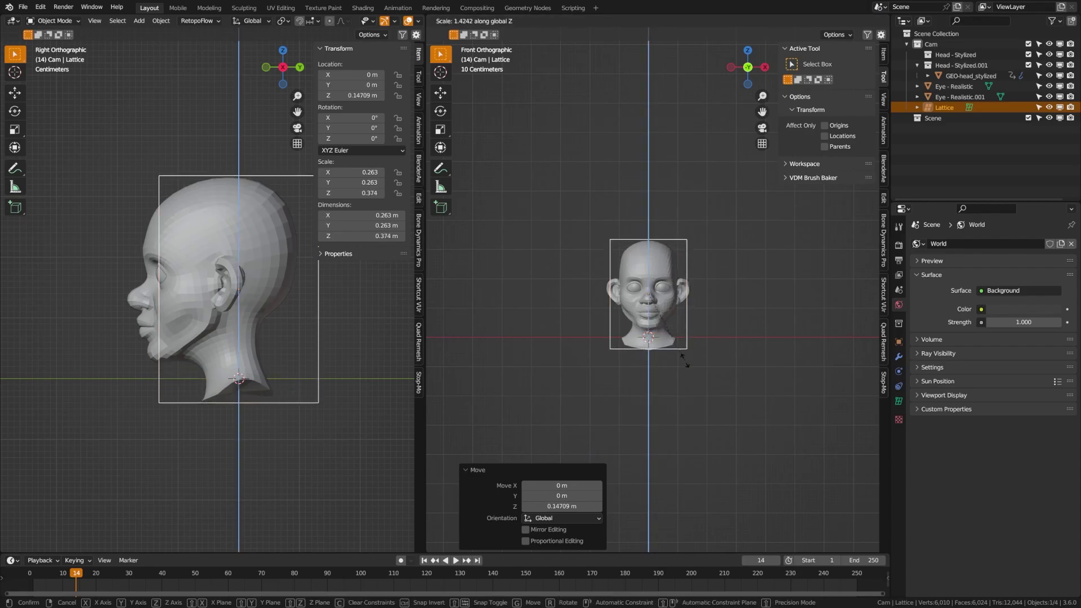
left_click(691, 352)
key("s")
key("x")
left_click(708, 345)
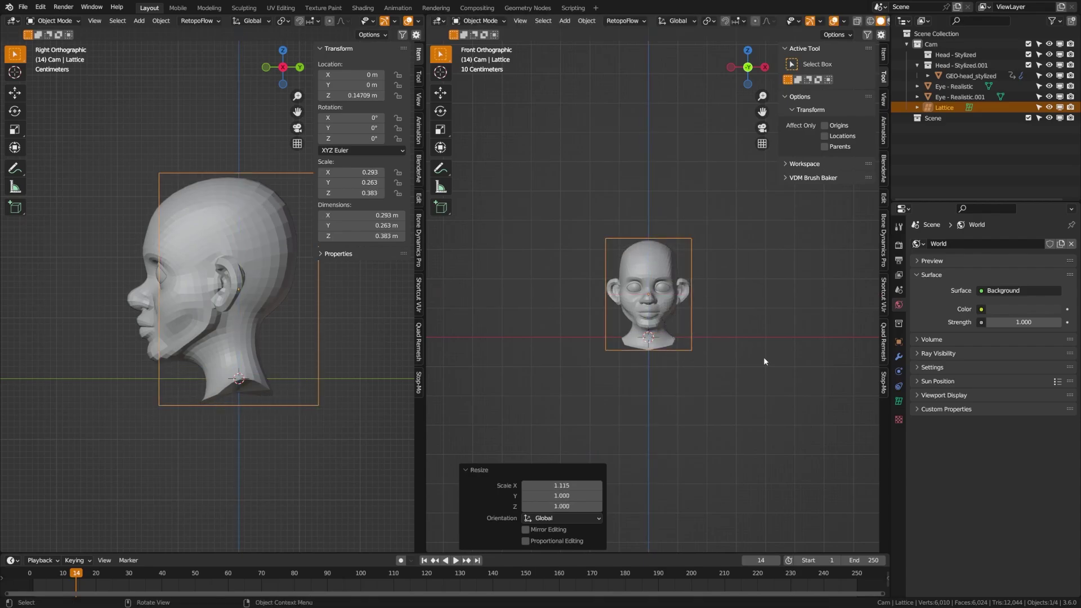
- In side view, shift the lattice along Y and deepen it to cover the head
key("KP_3")
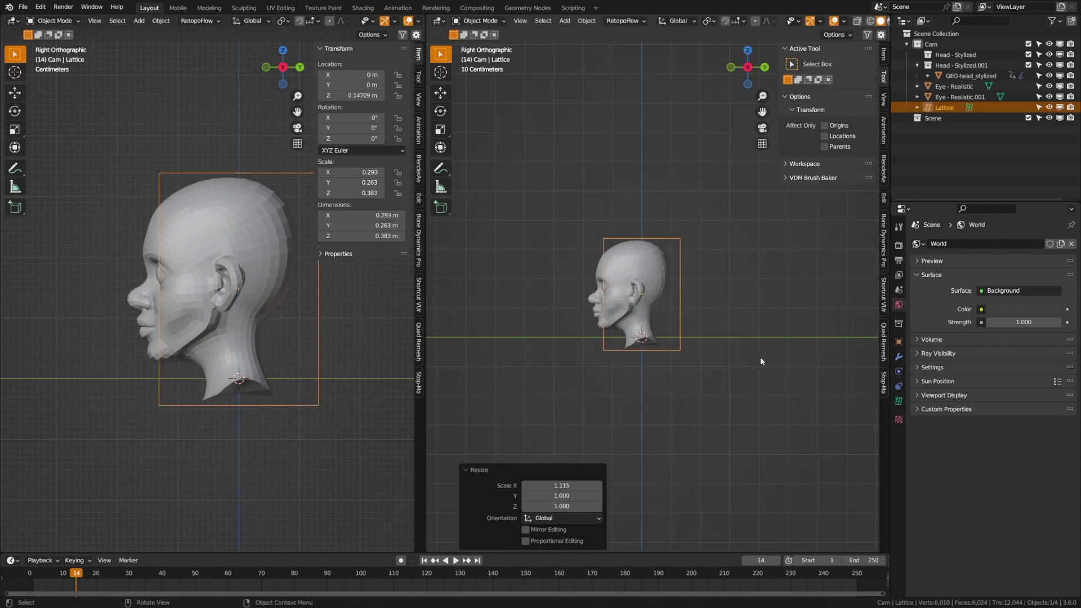
key("g")
key("y")
left_click(690, 342)
key("s")
key("y")
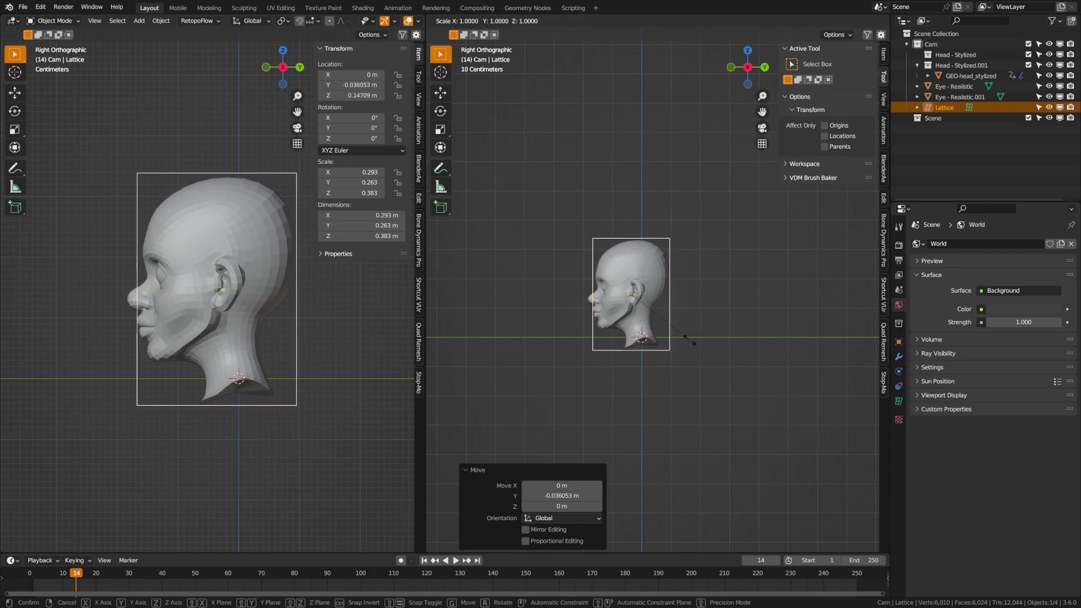
left_click(635, 354)
- Select the head mesh and show its Modifier Properties
left_click(633, 351)
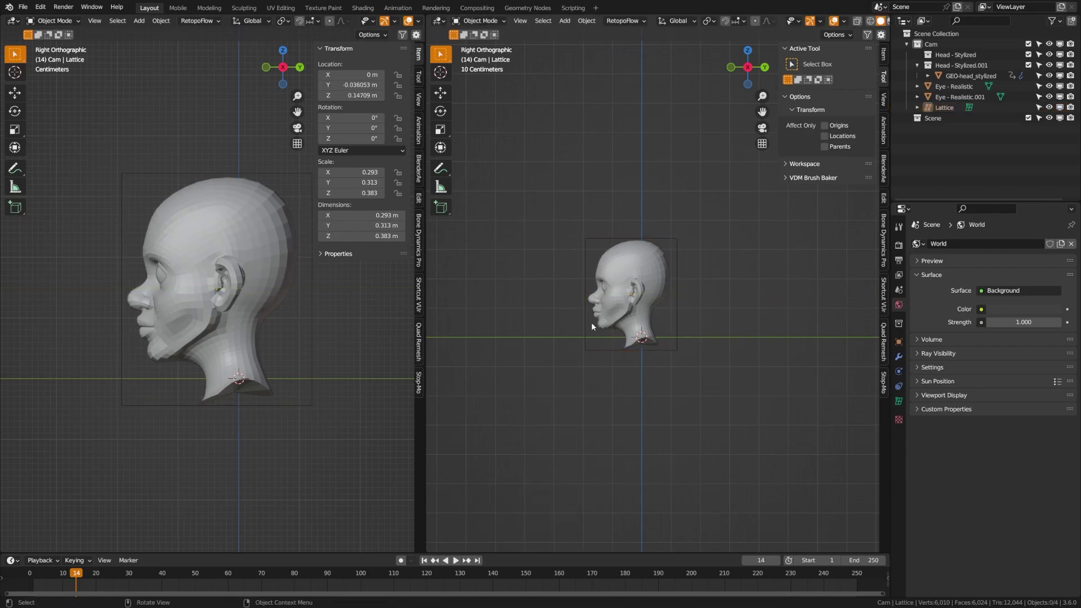
middle_click_drag(591, 322, 634, 289)
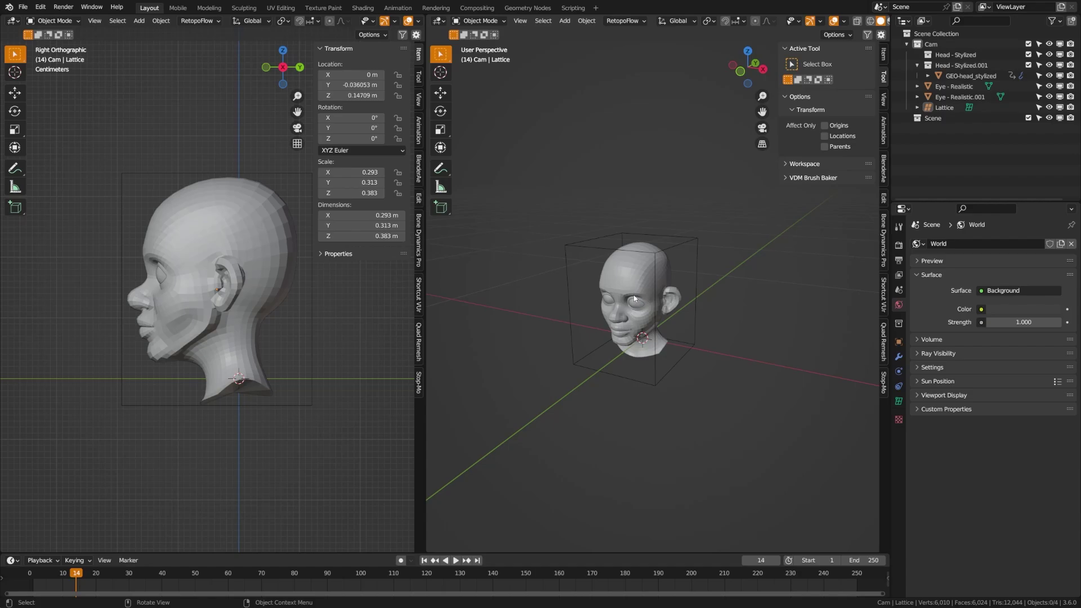
left_click(634, 298)
left_click(899, 356)
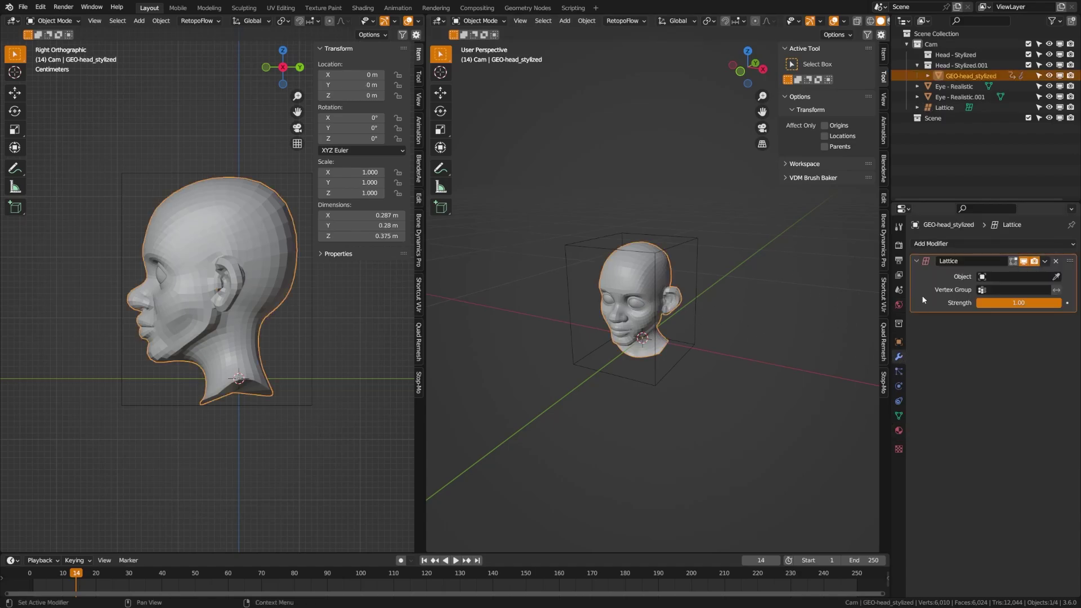
- Pick the Lattice as the head modifier's object, then frame the lattice in front view
left_click(1055, 277)
left_click(694, 240)
scroll(643, 320, "up", 1)
left_click(673, 225)
key("Tab")
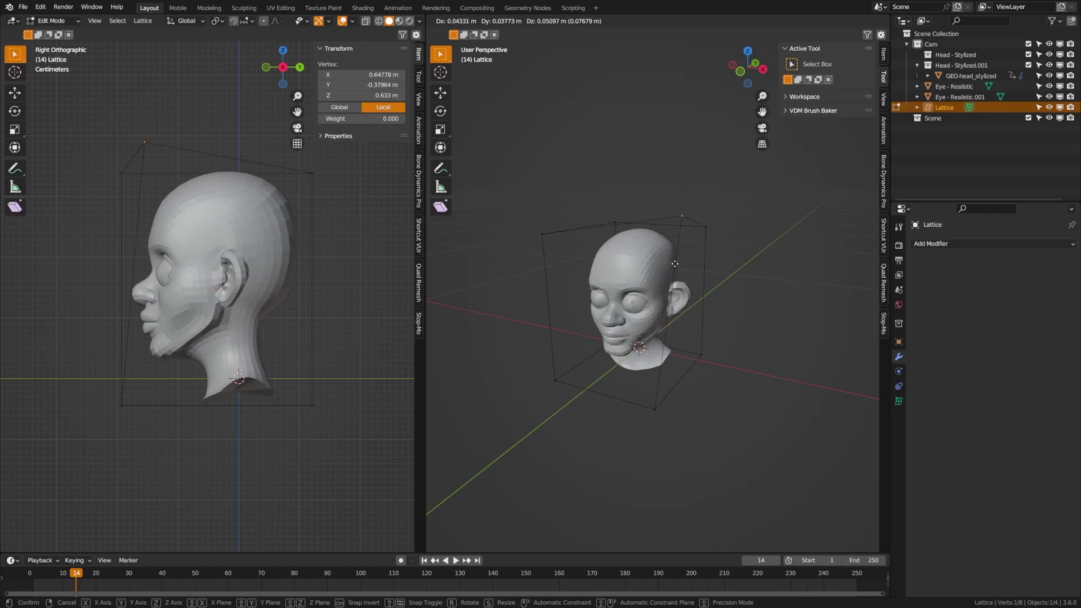
key("Tab")
mouse_move(621, 317)
middle_mouse_down()
mouse_move(609, 339)
mouse_move(633, 323)
middle_mouse_up()
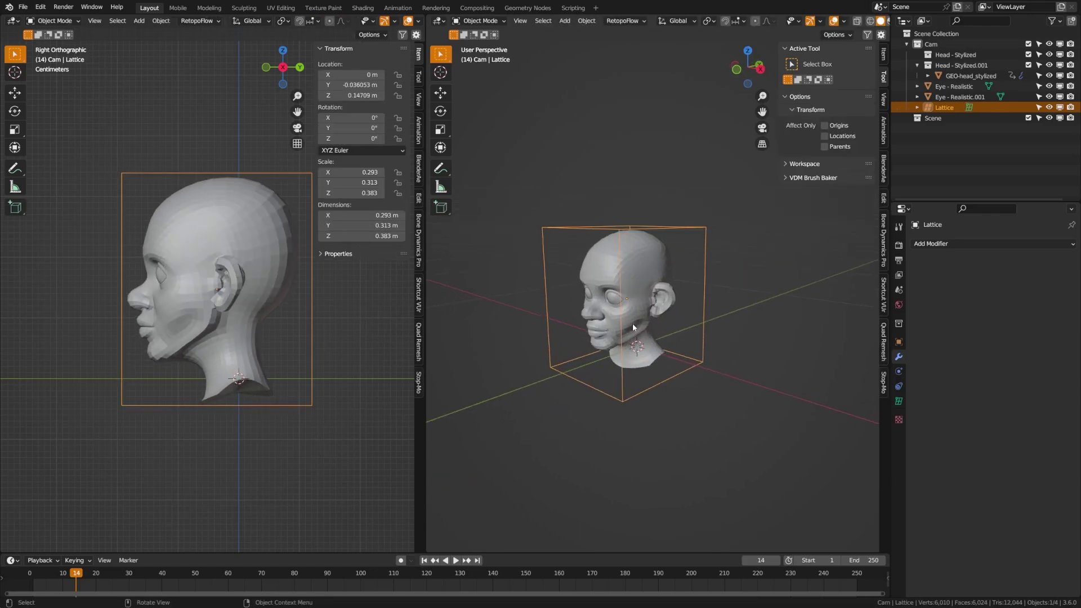
key("KP_1")
key("KP_Decimal")
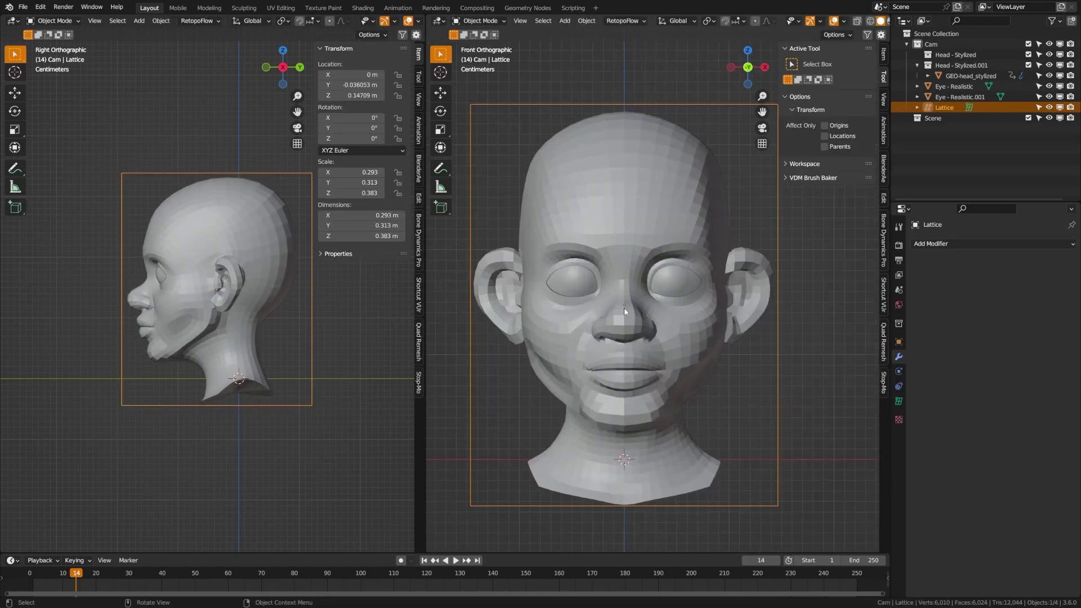
- Hide both eyes and set the lattice Resolution U, V and W to 3
left_click(579, 286)
left_click(681, 287, "shift")
key("h")
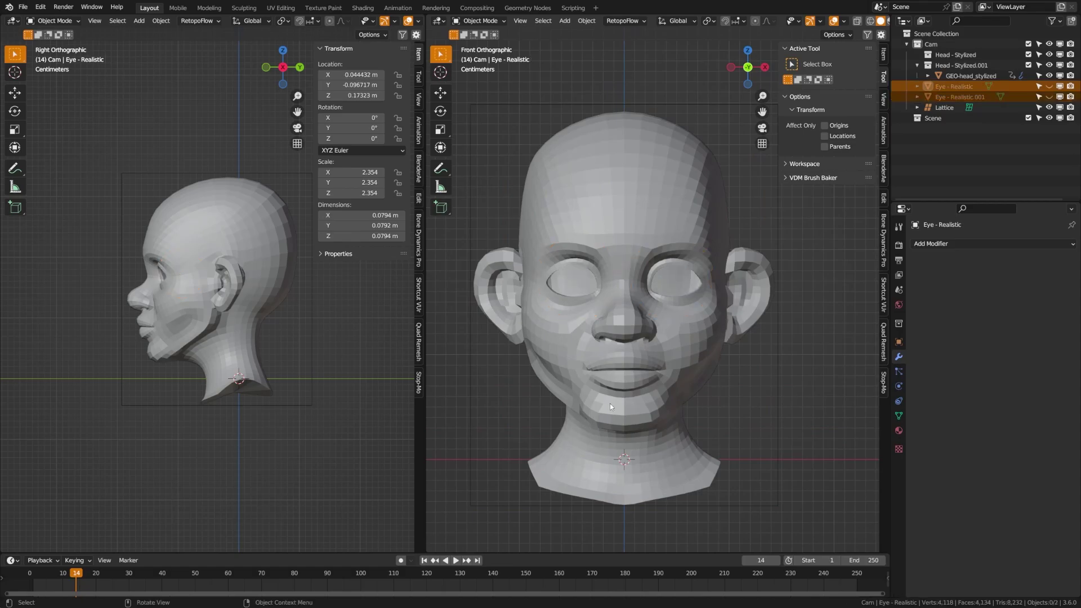
scroll(610, 403, "down", 3)
left_click(716, 338)
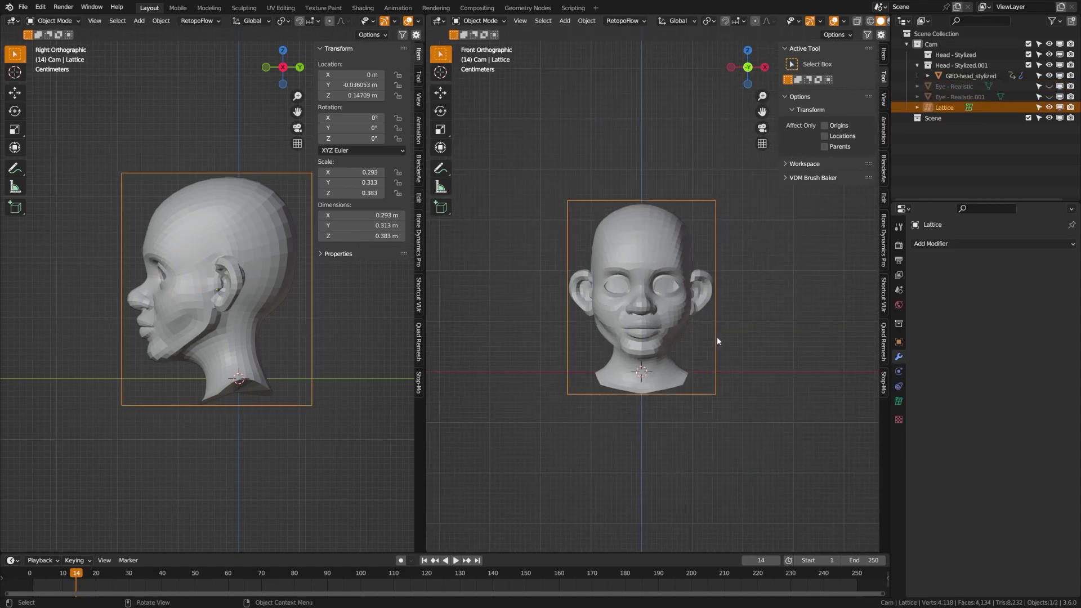
left_click(898, 401)
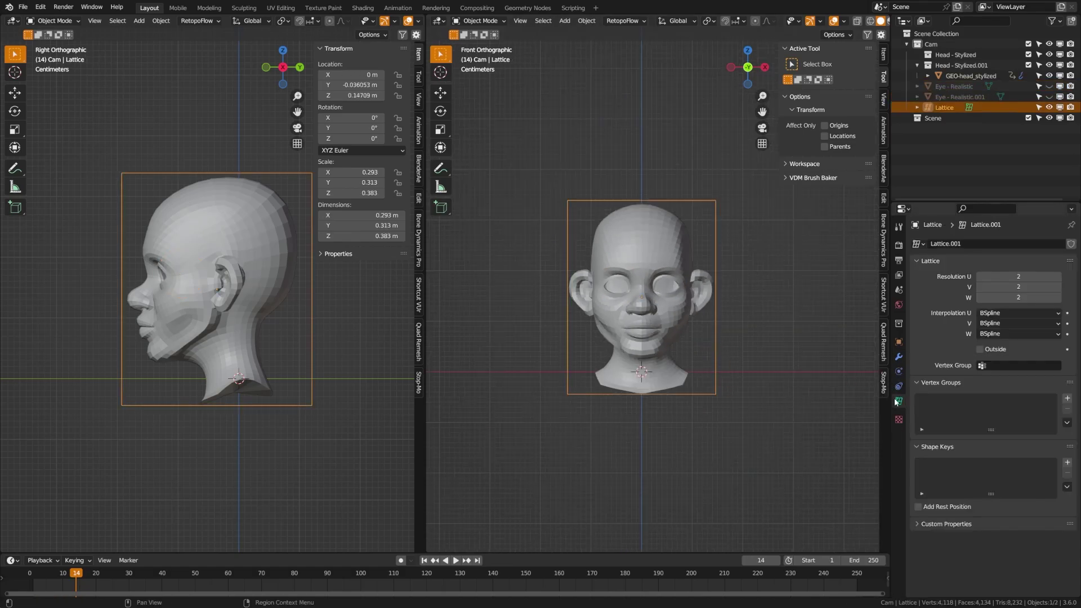
left_click(1057, 277)
left_click(1058, 287)
left_click(1058, 297)
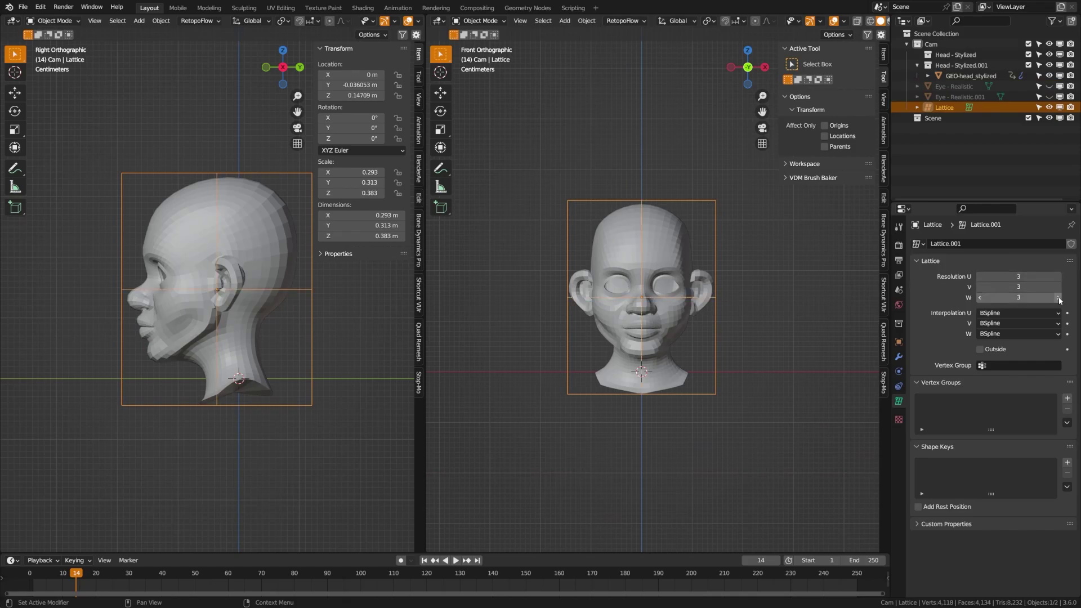
- In lattice Edit Mode, scale the top row out and the bottom row in to 0.827
key("Tab")
left_click_drag(519, 164, 598, 221)
key("g")
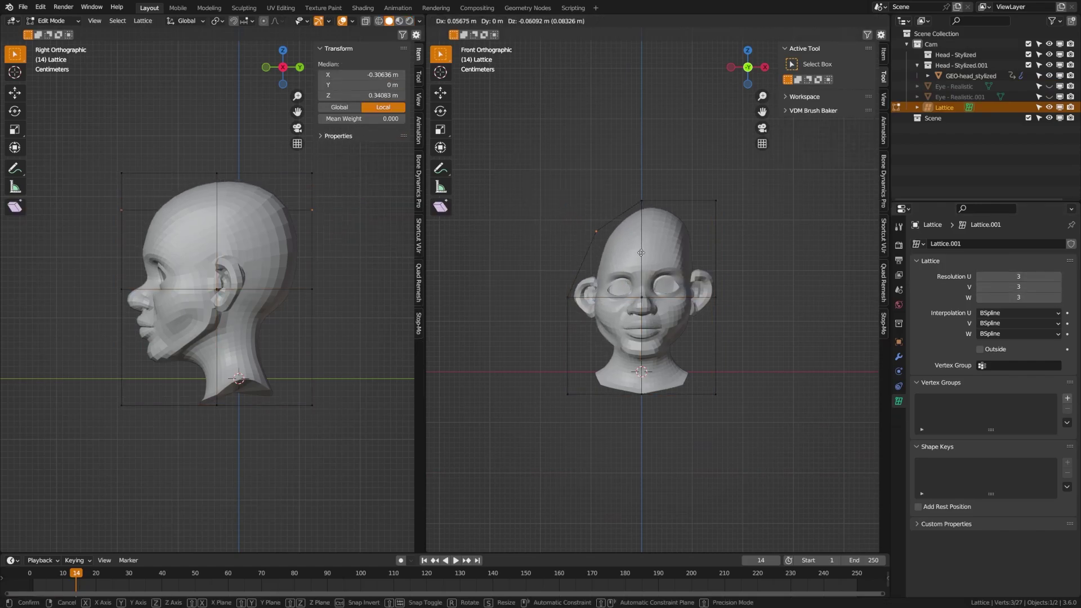
right_click(571, 187)
left_click_drag(538, 168, 774, 253)
key("s")
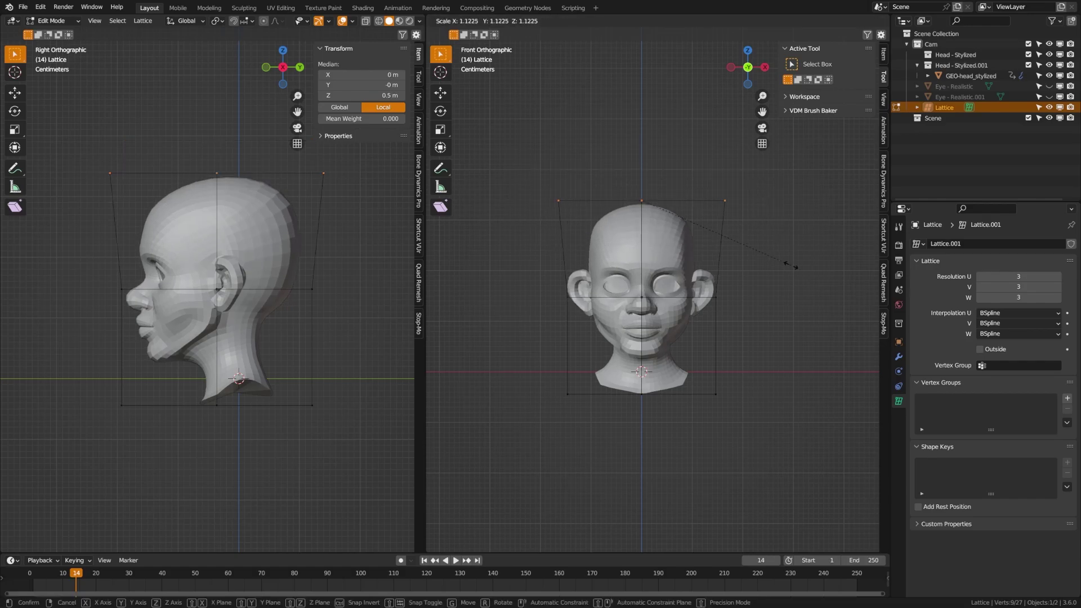
left_click(795, 265)
left_click_drag(538, 288, 799, 335)
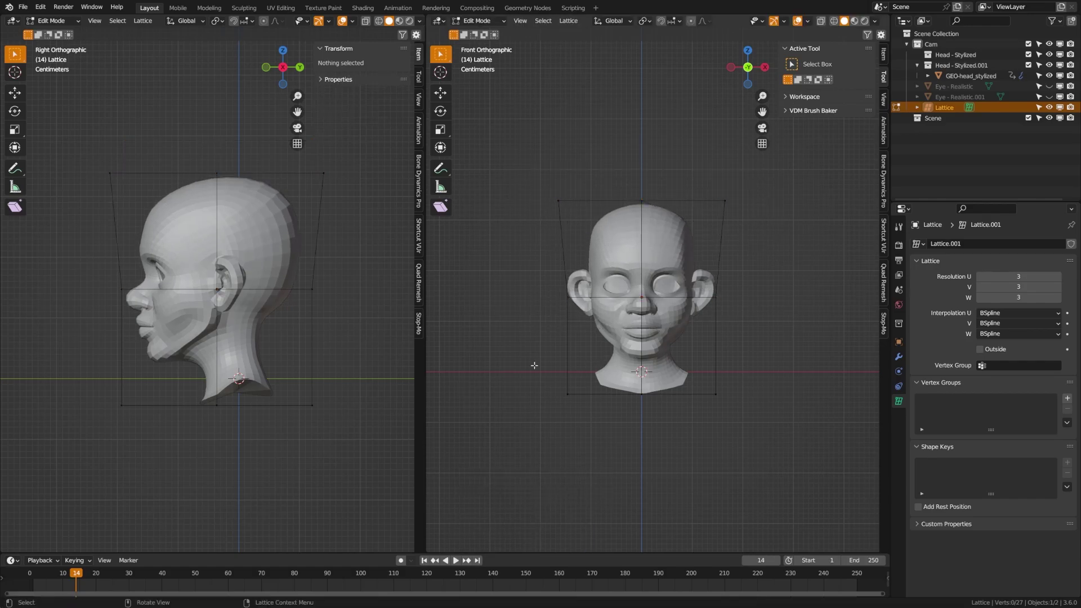
left_click_drag(530, 363, 782, 426)
key("s")
left_click(750, 418)
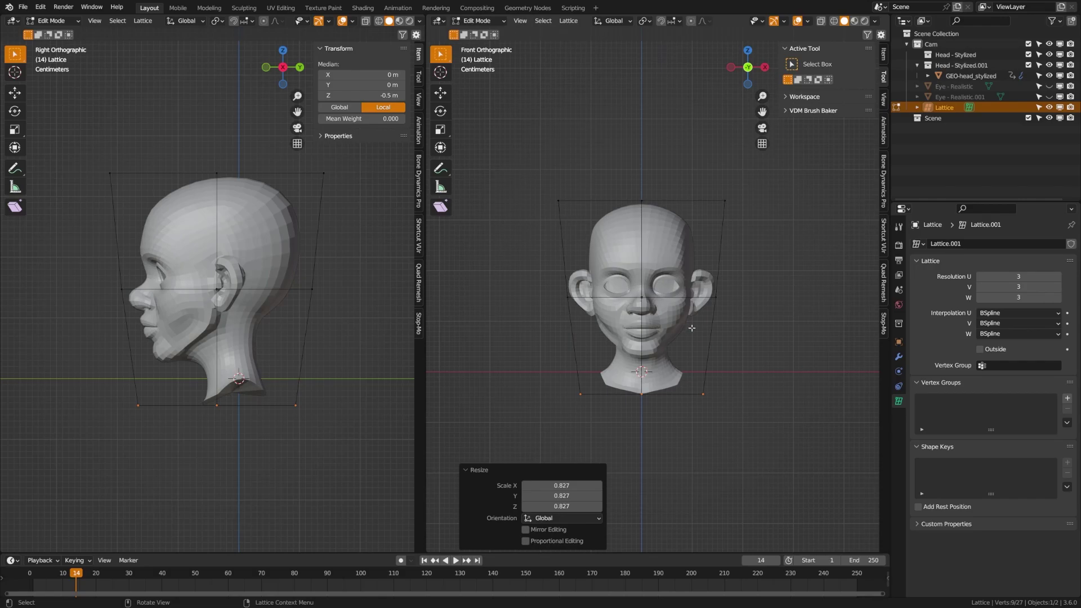
- Return to Object Mode and set the head mesh to Shade Smooth
key("ctrl+Tab")
left_click(643, 331)
middle_click_drag(734, 367, 687, 372)
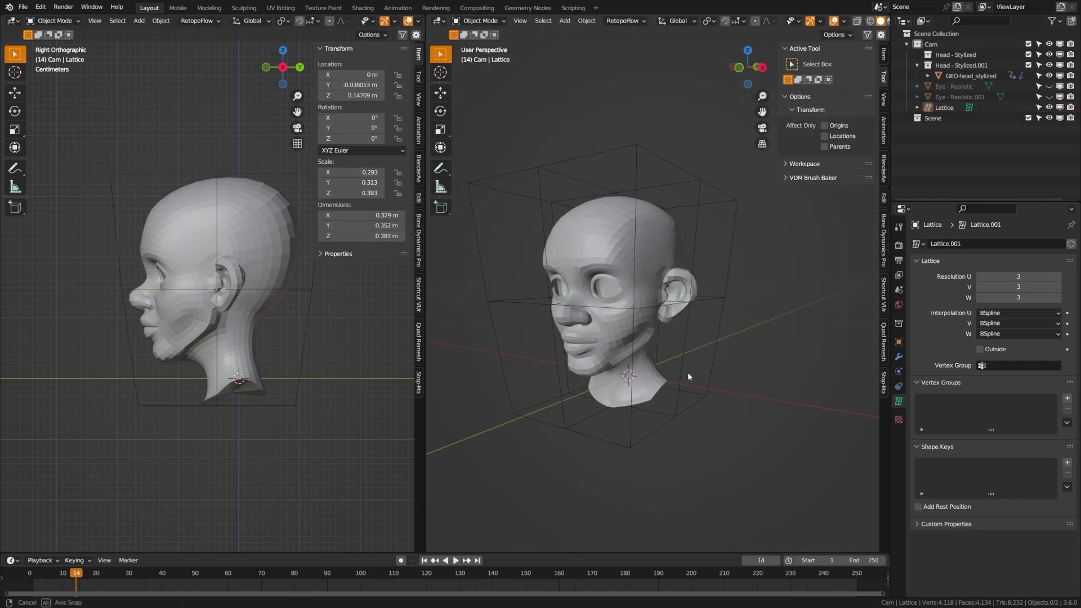
left_click(631, 315)
right_click(554, 256)
left_click(554, 258)
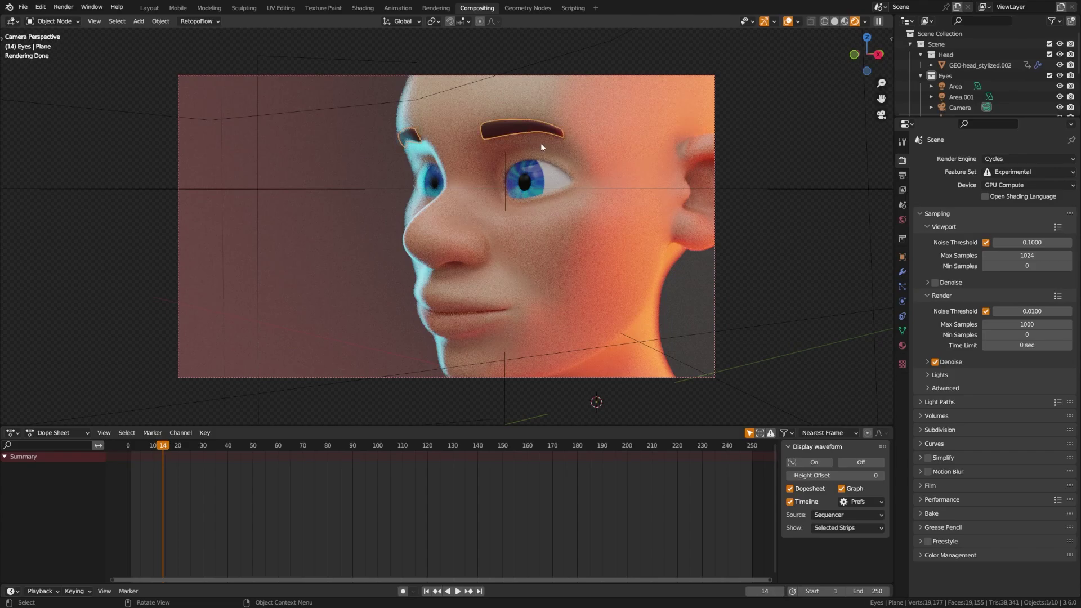
- Reopen Disney-Pixar-Style.blend from recent files, discarding unsaved changes
left_click(23, 7)
mouse_move(69, 41)
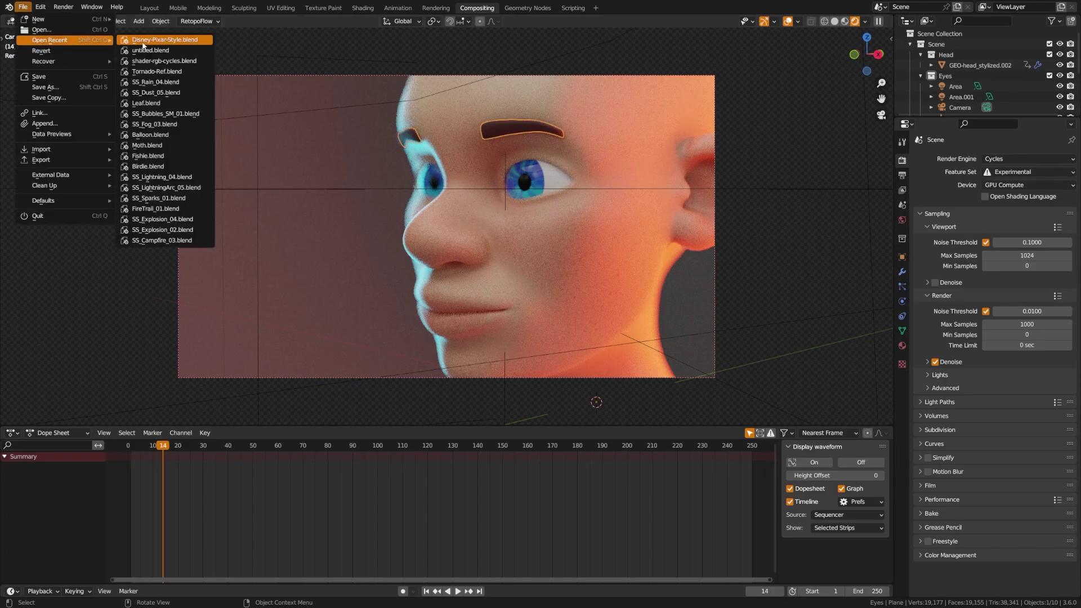
left_click(144, 41)
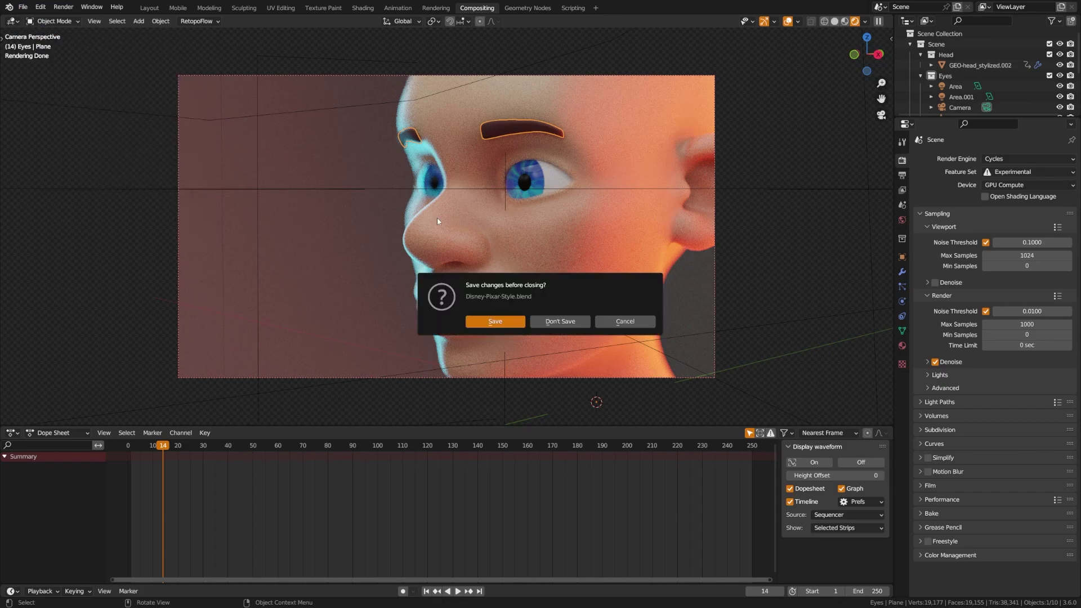
left_click(558, 326)
scroll(570, 300, "down", 3)
scroll(570, 300, "up", 3)
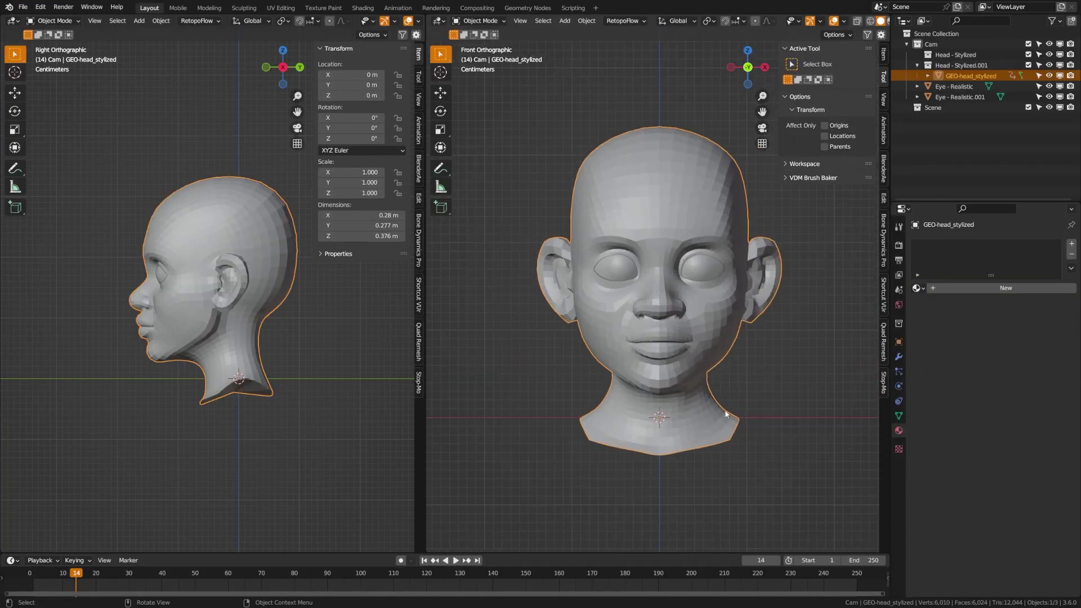
- Add a plane and enter its Edit Mode in front view
key("shift+a")
mouse_move(617, 310)
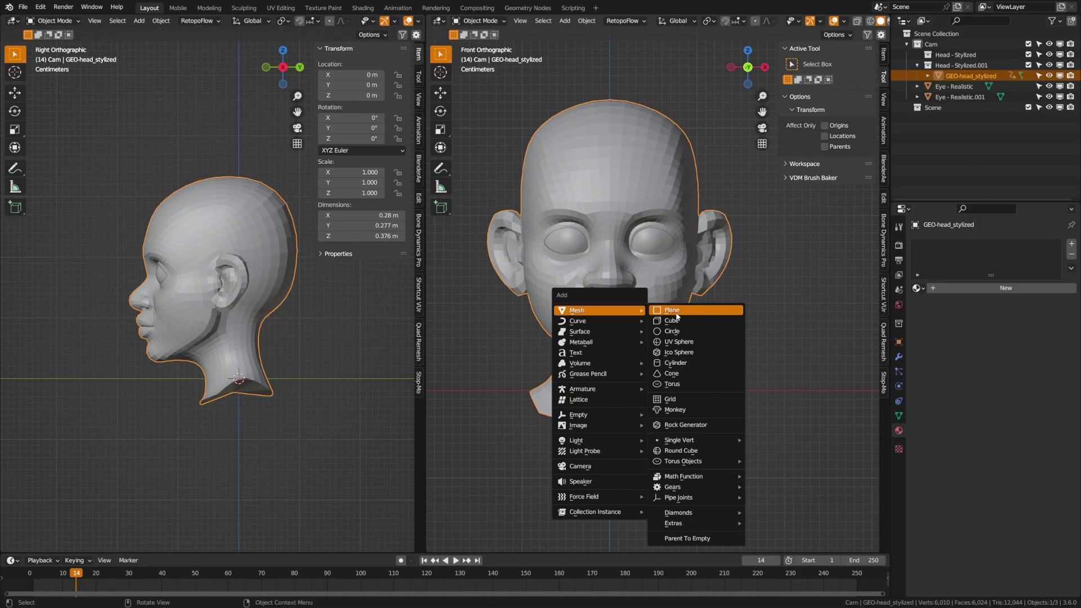
left_click(676, 313)
middle_click_drag(754, 347, 723, 389)
scroll(722, 388, "down", 4)
key("KP_1")
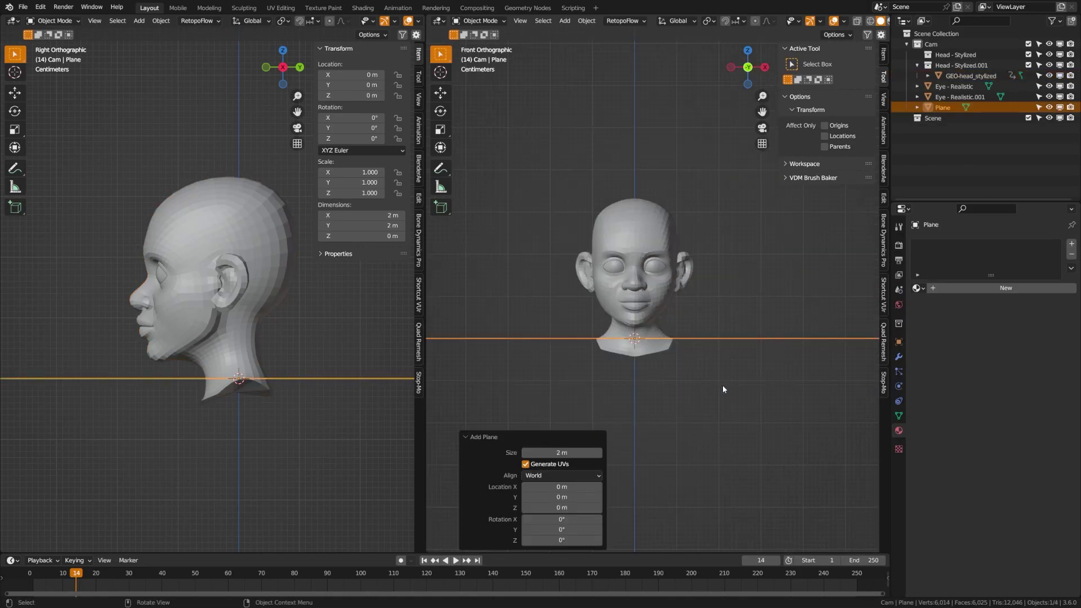
key("ctrl+Tab")
left_click(833, 383)
- Rotate the plane 90° around X to stand upright and scale it down
key("r")
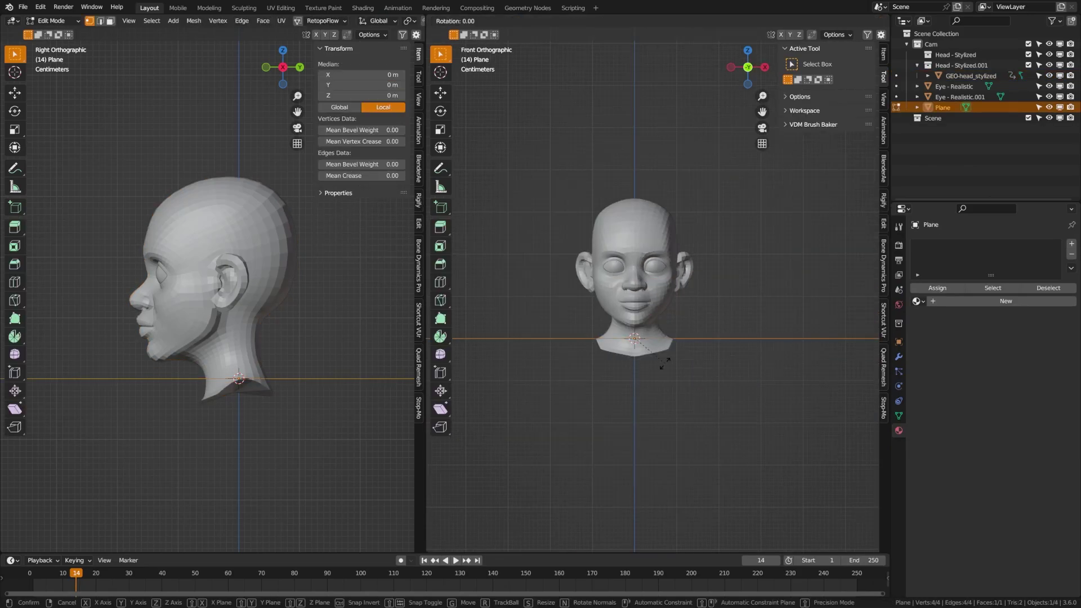
key("9")
key("0")
key("x")
key("Return")
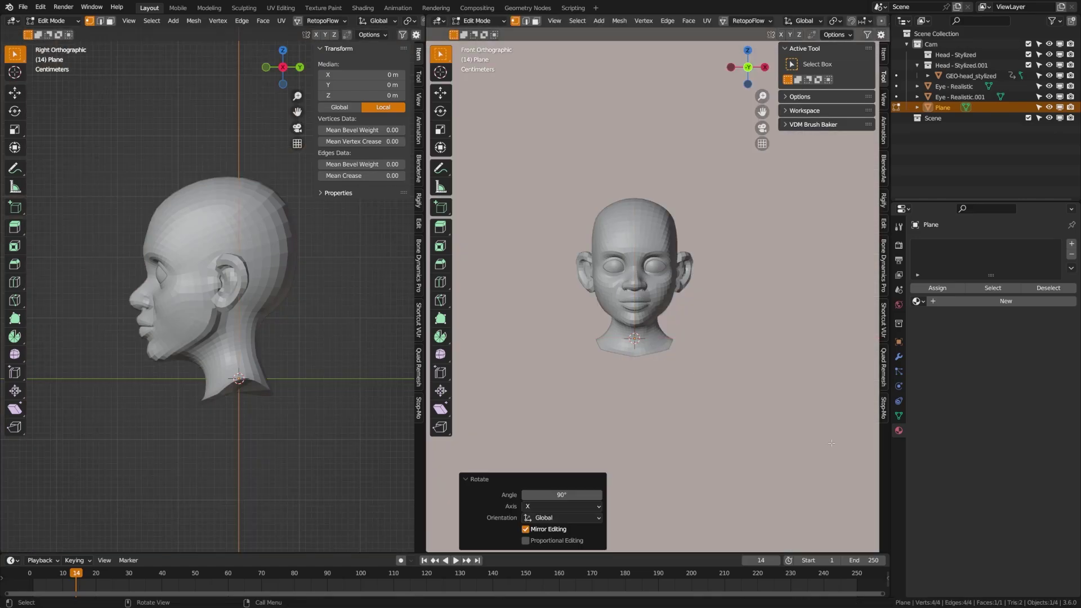
key("s")
left_click(664, 349)
key("s")
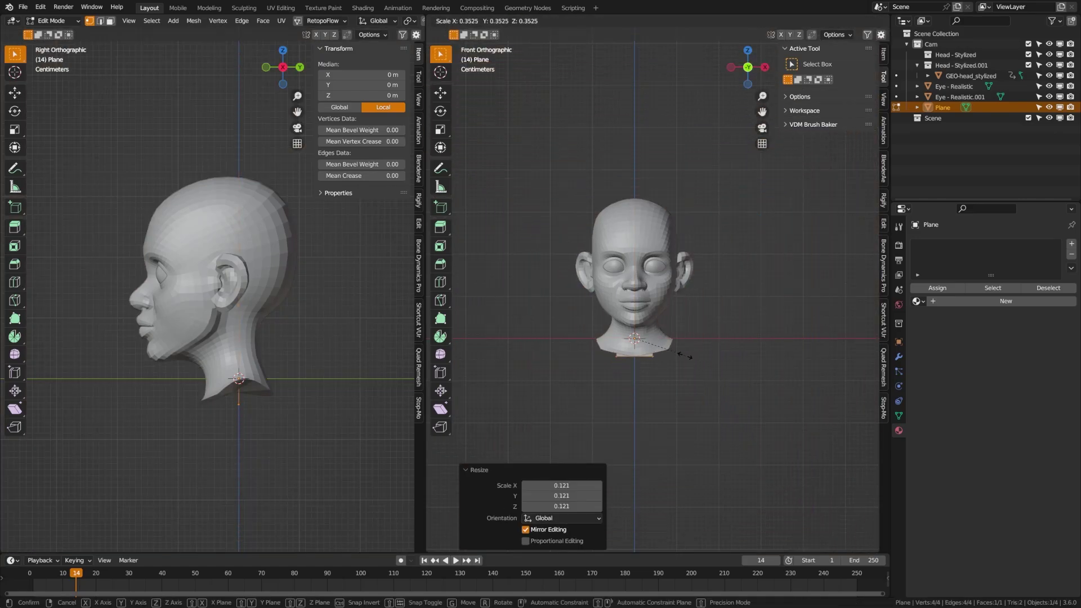
left_click(675, 353)
- In wireframe view, shrink the plane further to a small square under the neck
key("shift+z")
middle_click_drag(662, 345, 639, 374, "shift")
scroll(647, 383, "up", 2)
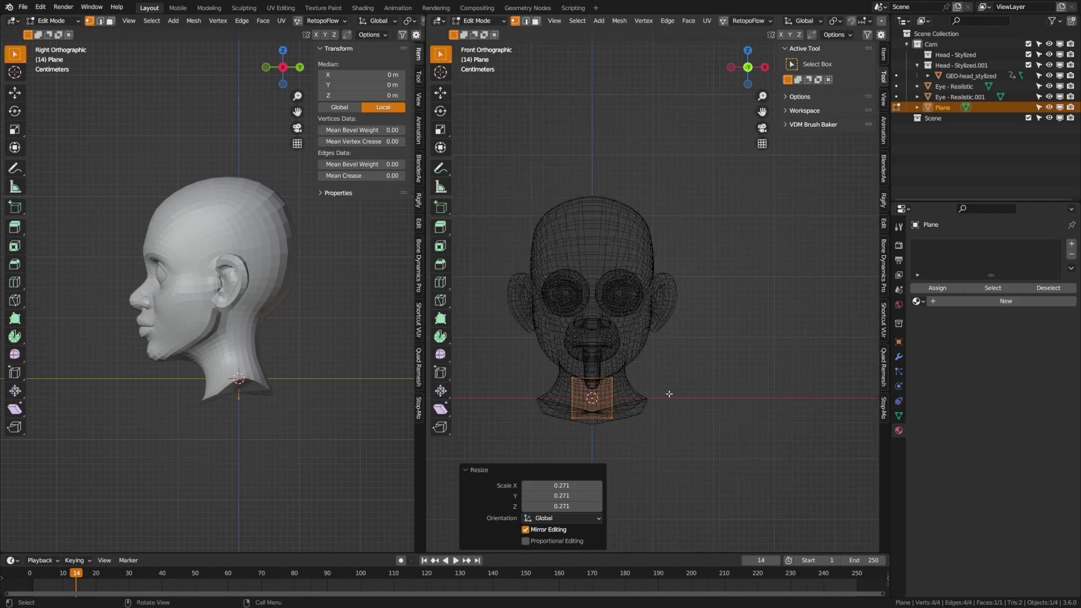
key("z")
key("Escape")
key("s")
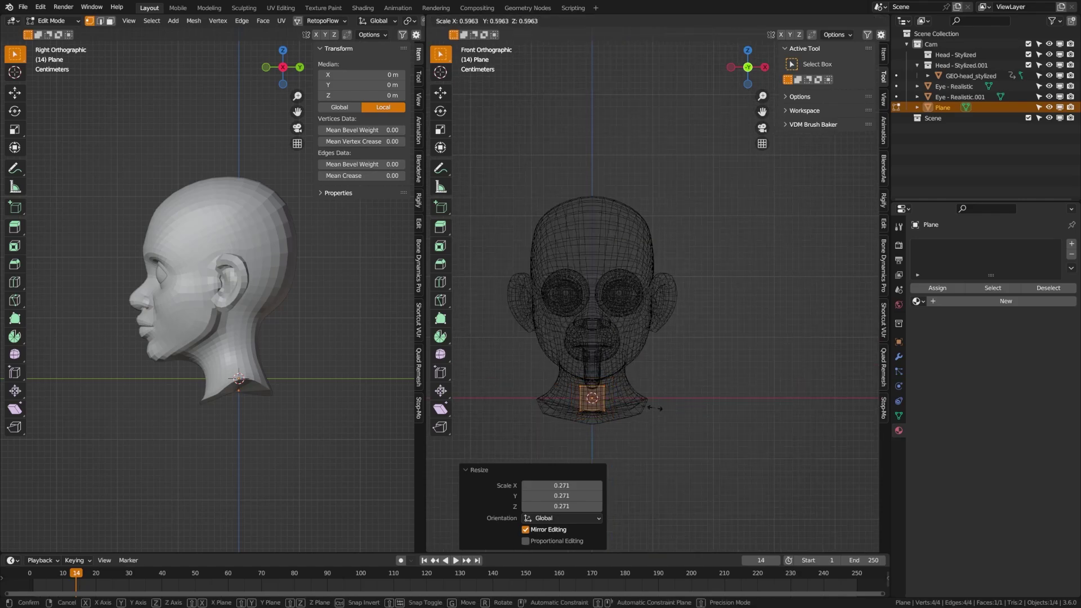
left_click(646, 408)
- Return to Object Mode and switch the viewport to Solid shading
key("ctrl+Tab")
left_click(582, 407)
middle_click_drag(651, 406, 682, 388, "shift")
key("z")
left_click(731, 408)
scroll(698, 404, "up", 3)
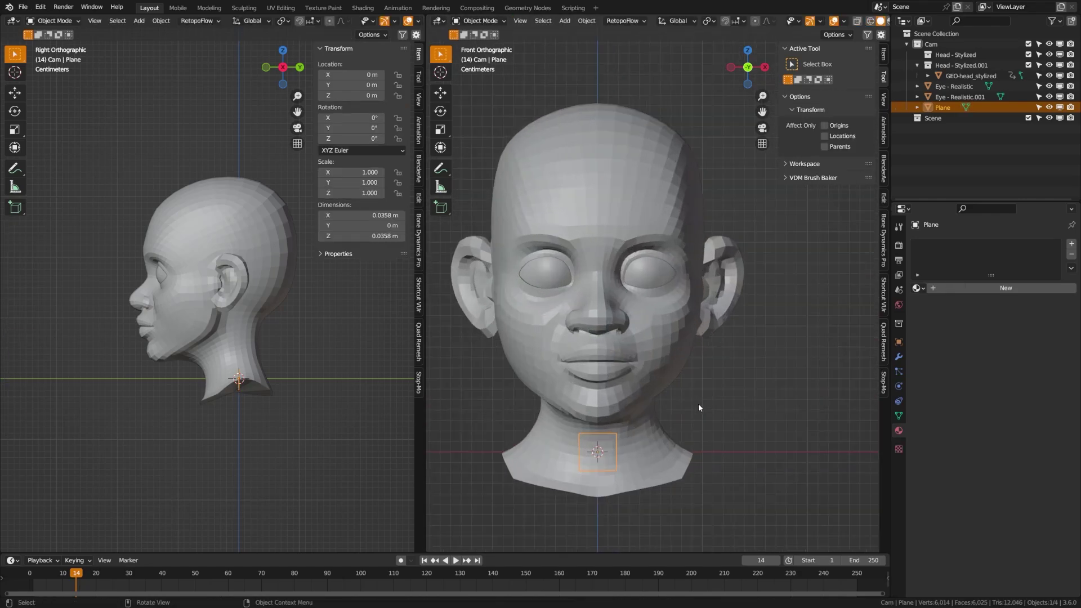
- Add a Shrinkwrap modifier to the plane targeting GEO-head_stylized
left_click(898, 358)
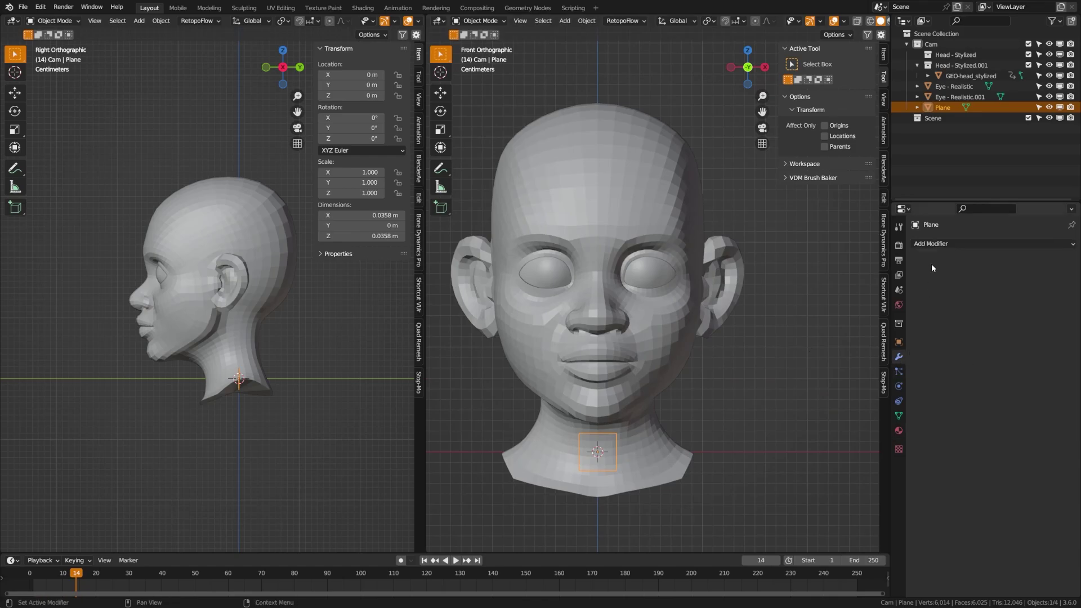
left_click(958, 244)
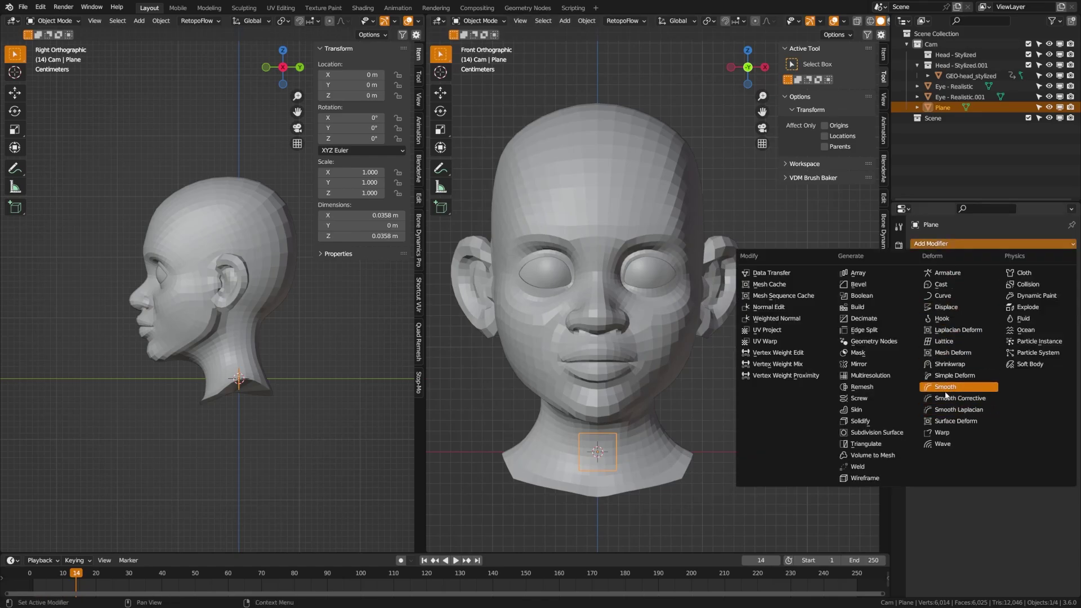
left_click(956, 364)
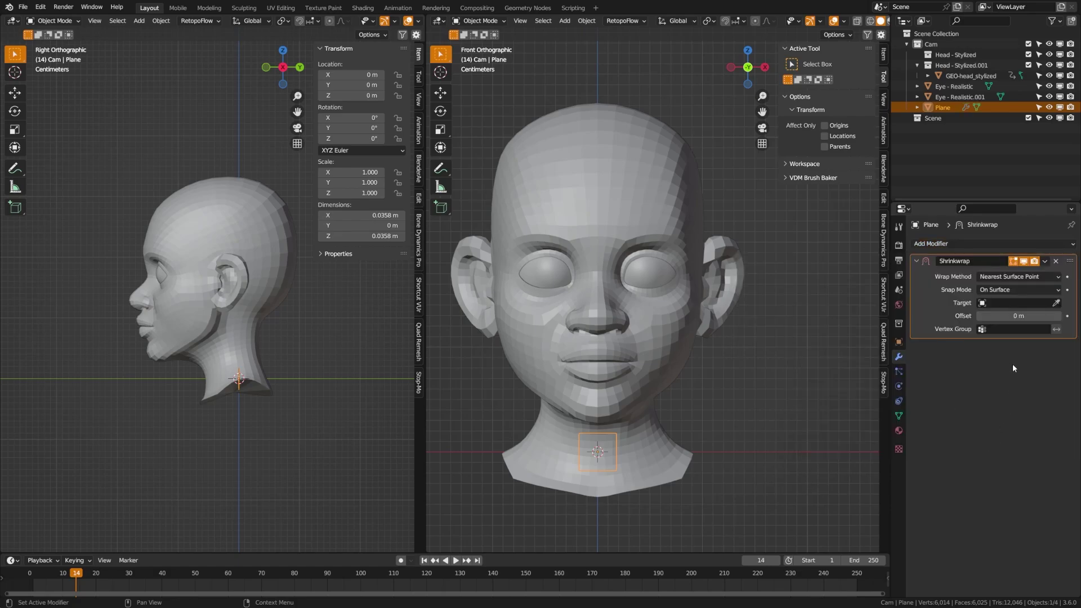
left_click(1055, 303)
left_click(639, 219)
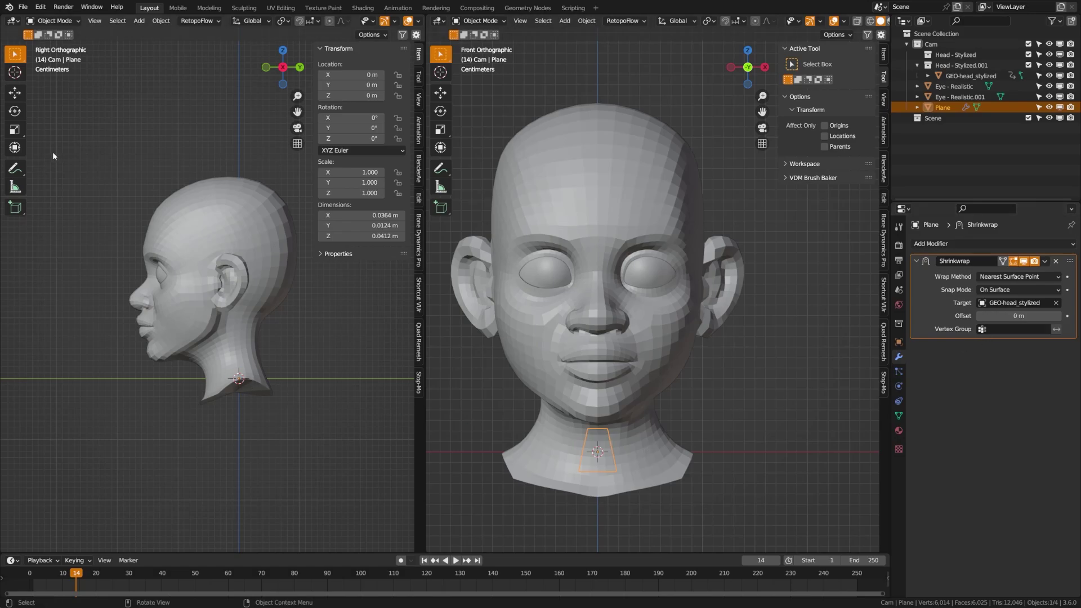
- Move the plane forward and up onto the brow above one eye
left_click(14, 94)
left_click_drag(276, 379, 165, 378)
left_click_drag(135, 332, 163, 217)
left_click_drag(174, 253, 182, 249)
left_click_drag(640, 237, 690, 238)
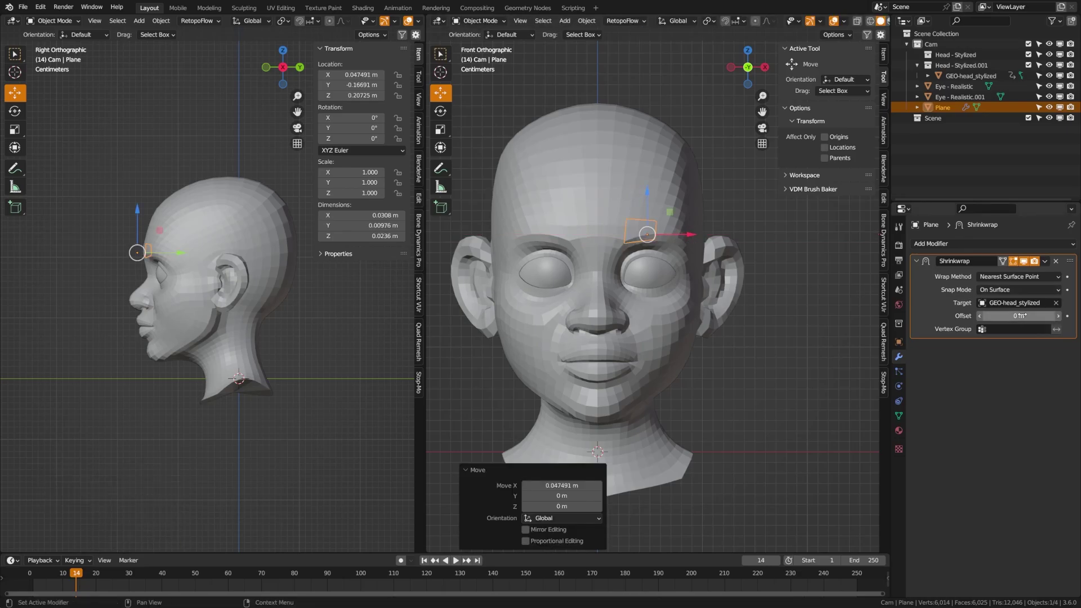
- Add a Simple, level-2 Subdivision Surface modifier above the Shrinkwrap
left_click(954, 245)
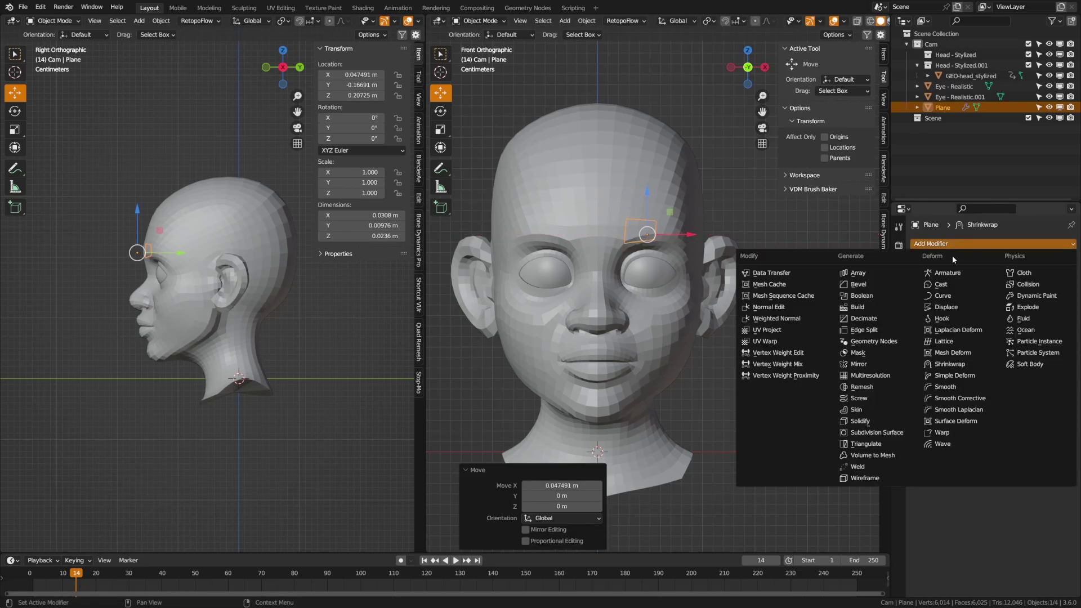
left_click(870, 432)
left_click(917, 262)
left_click_drag(1069, 275, 1069, 260)
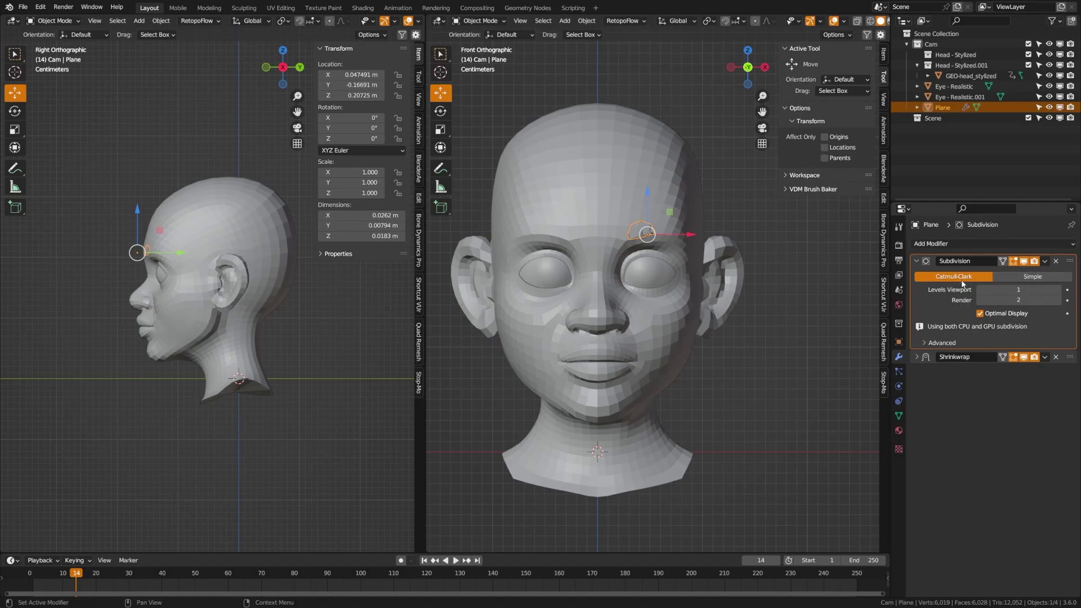
scroll(672, 244, "up", 3)
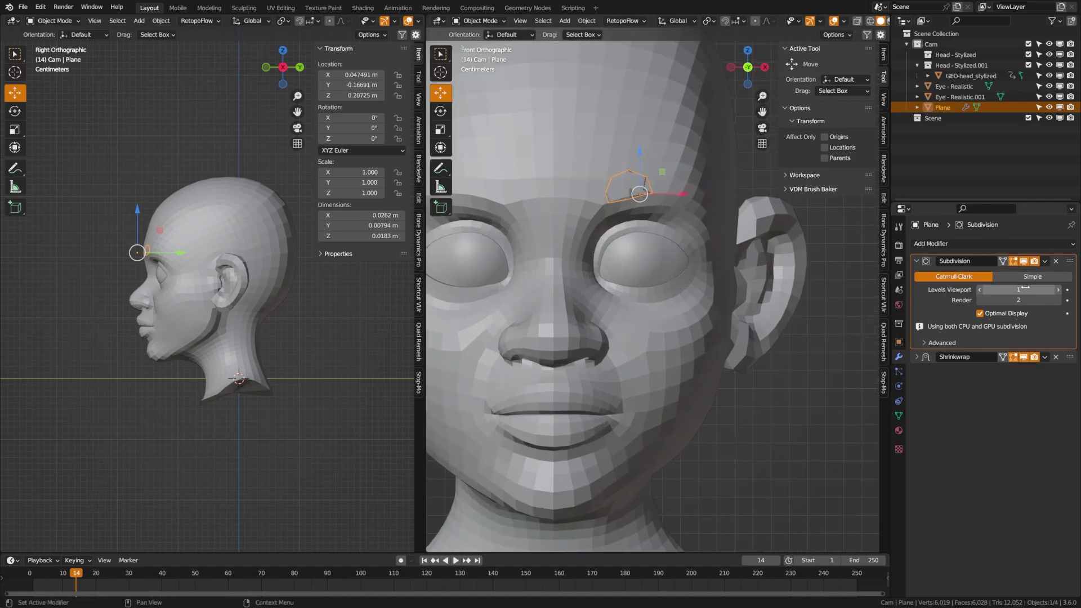
left_click(1058, 291)
left_click(1008, 277)
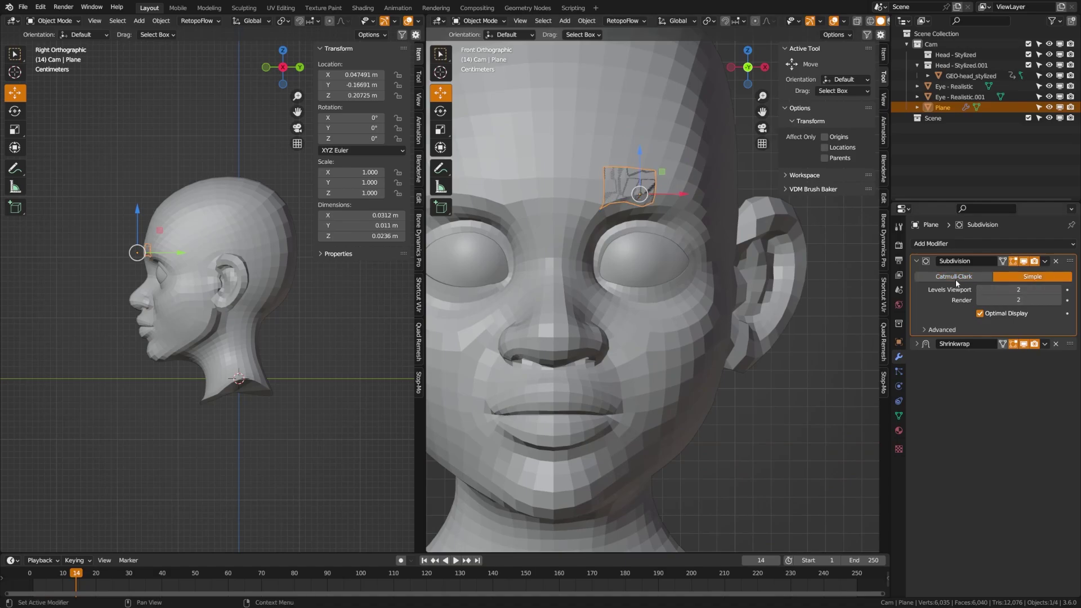
left_click(916, 261)
- Add a Solidify modifier with Offset 1 and Thickness 0.006 m
left_click(931, 244)
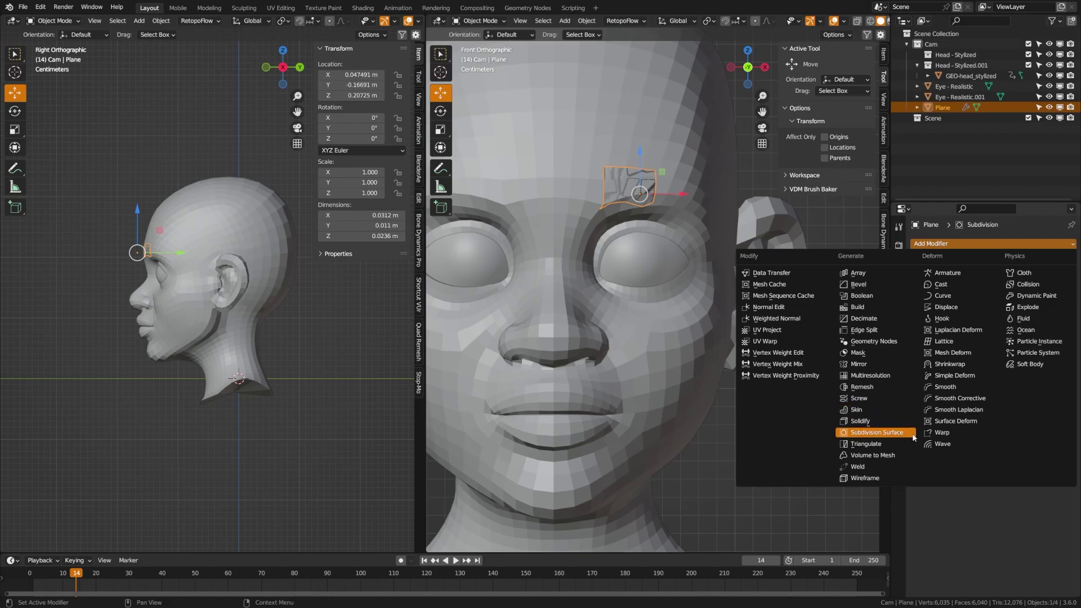
left_click(859, 421)
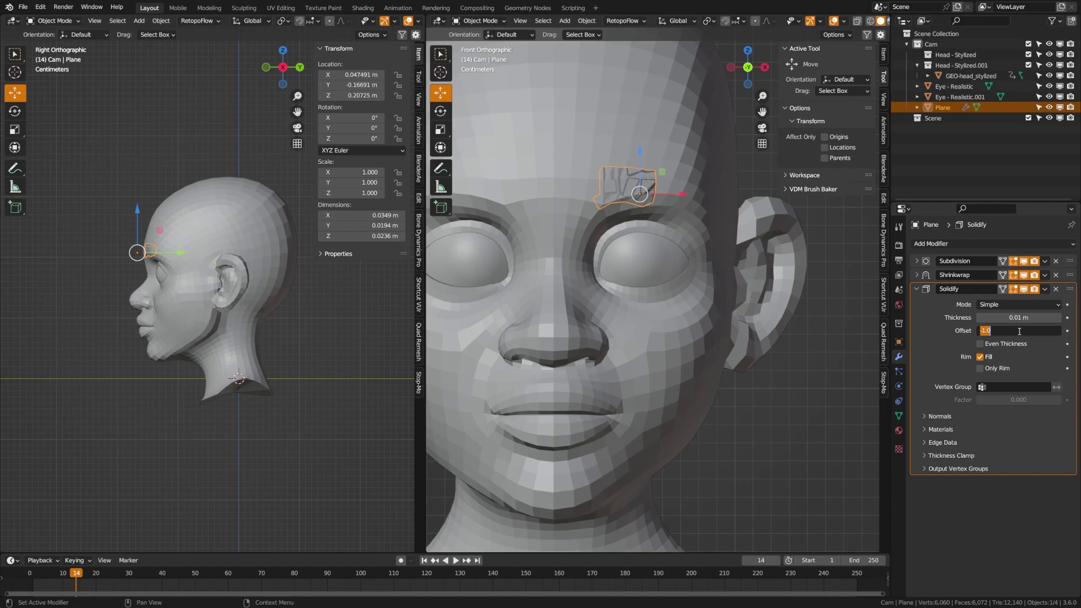
type("1")
key("Return")
middle_click_drag(612, 219, 617, 292)
left_click_drag(1021, 319, 1004, 318)
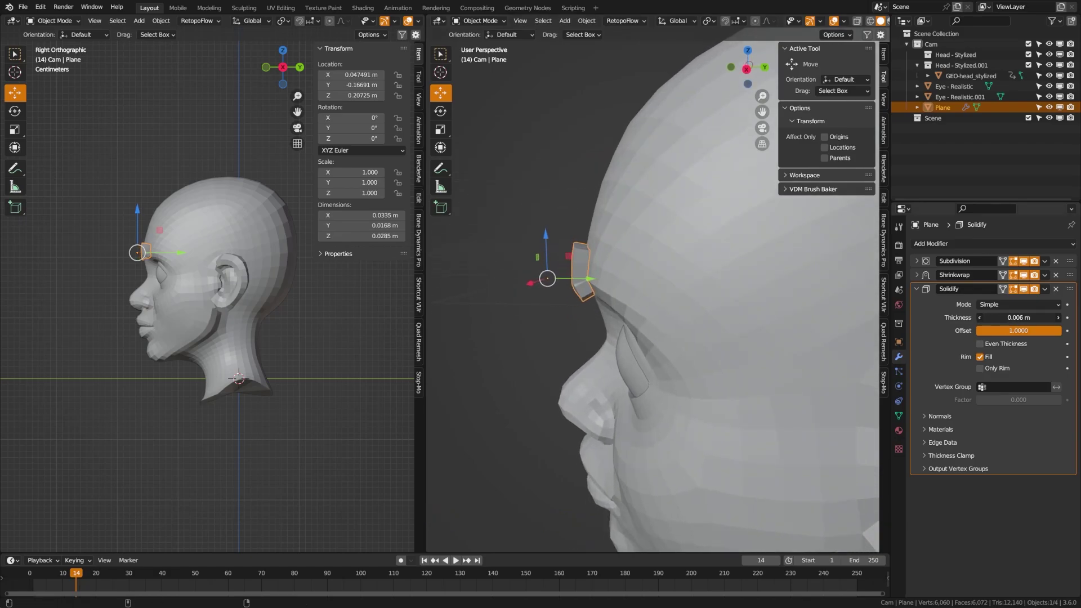
middle_click_drag(594, 285, 700, 279)
key("KP_7")
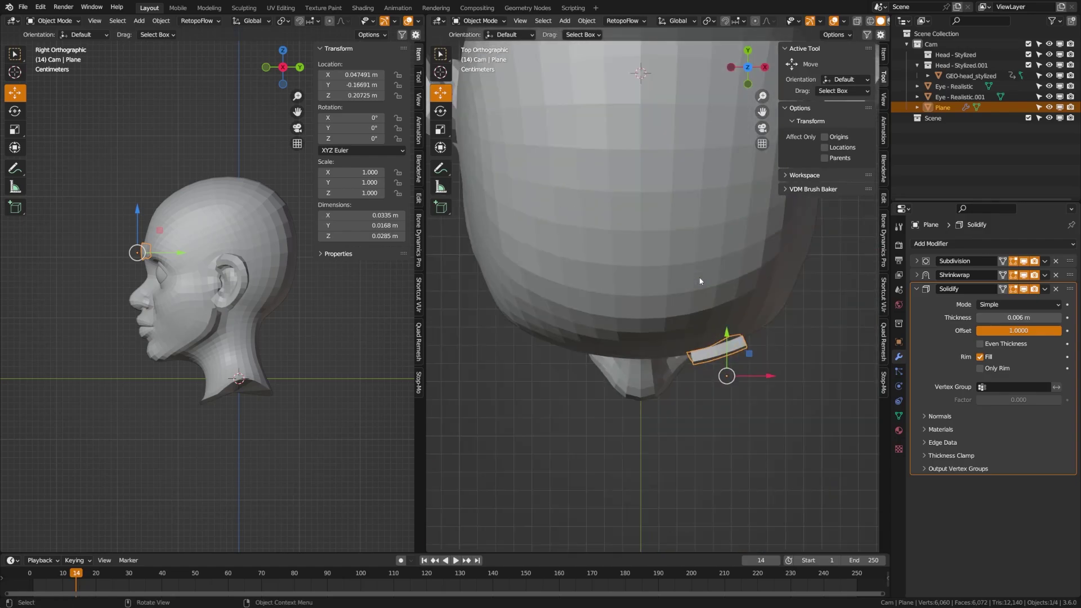
- Extrude the plane's outer edge toward the temple and shrink the new edge
key("KP_1")
key("ctrl+Tab")
left_click(756, 287)
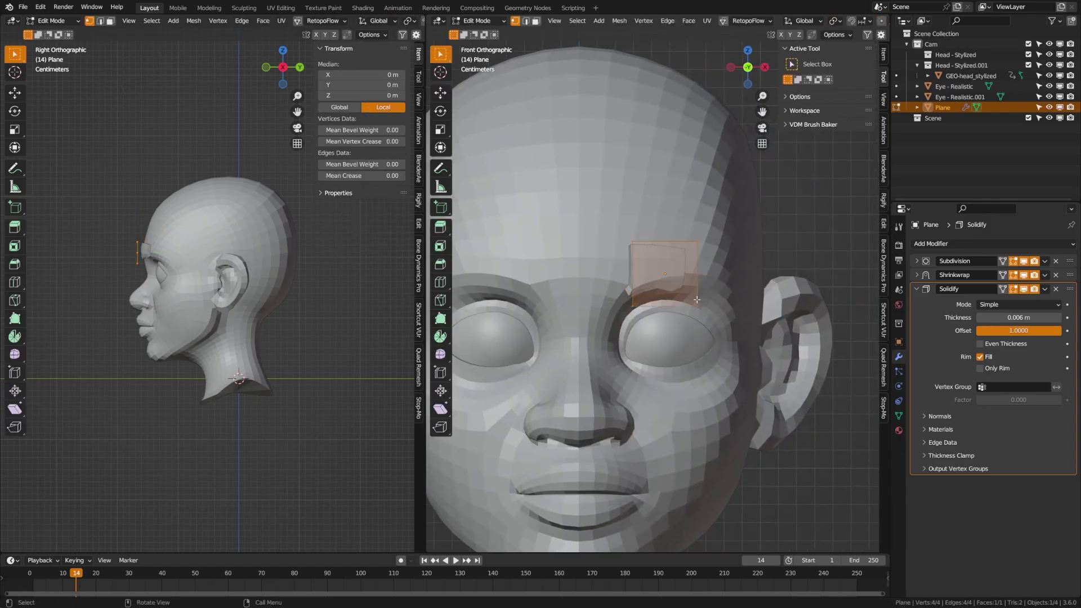
middle_click_drag(697, 299, 663, 302, "shift")
left_click_drag(661, 231, 691, 314)
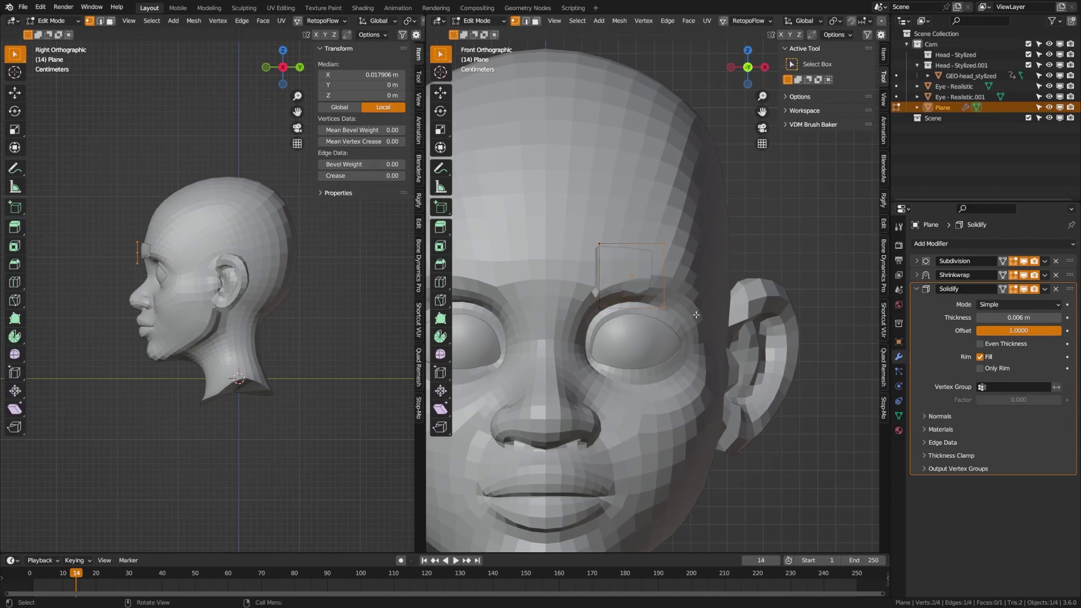
key("e")
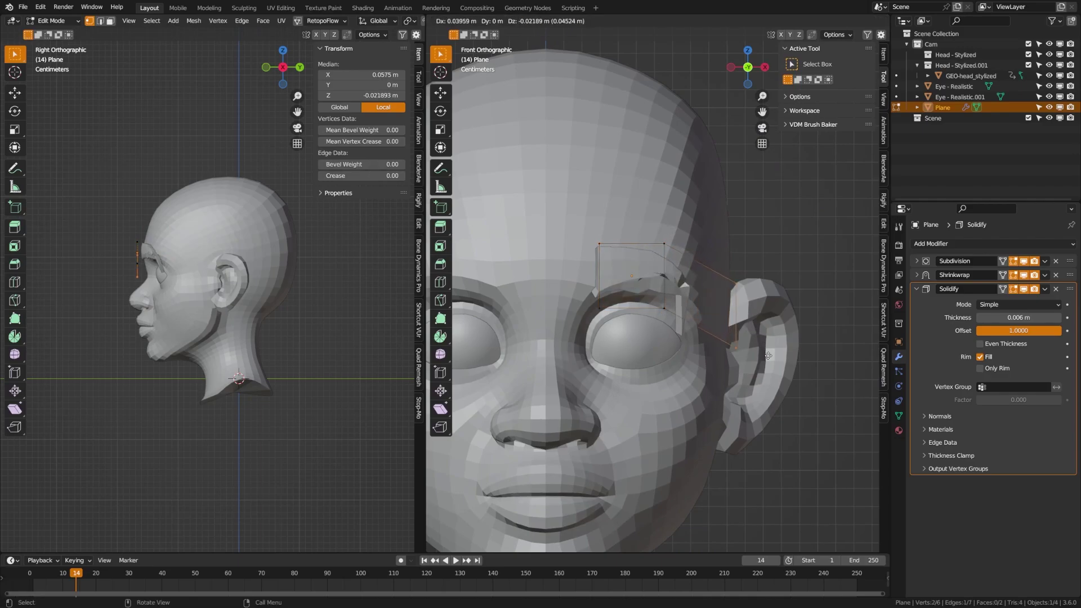
left_click(768, 356)
key("s")
left_click(740, 345)
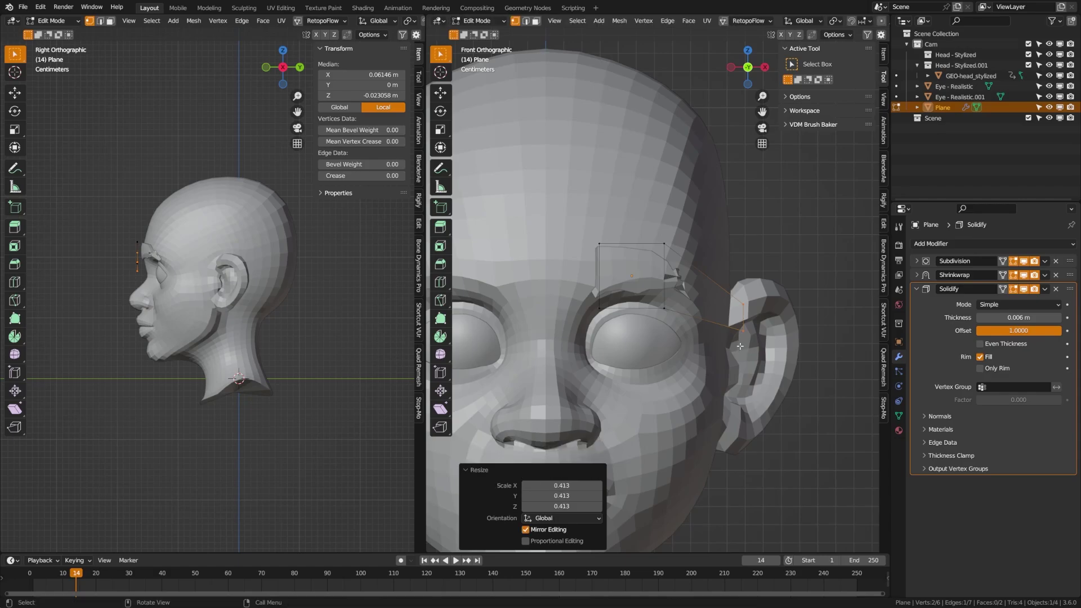
key("KP_3")
key("Tab")
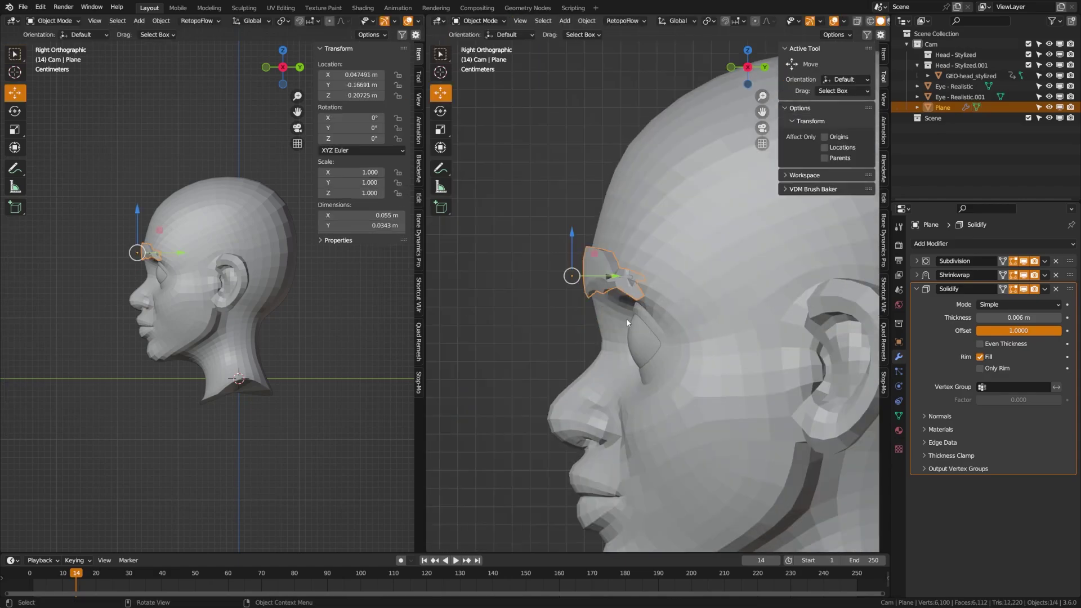
- Set the Shrinkwrap Offset to 0.001 m
middle_click_drag(631, 320, 678, 359)
left_click(916, 289)
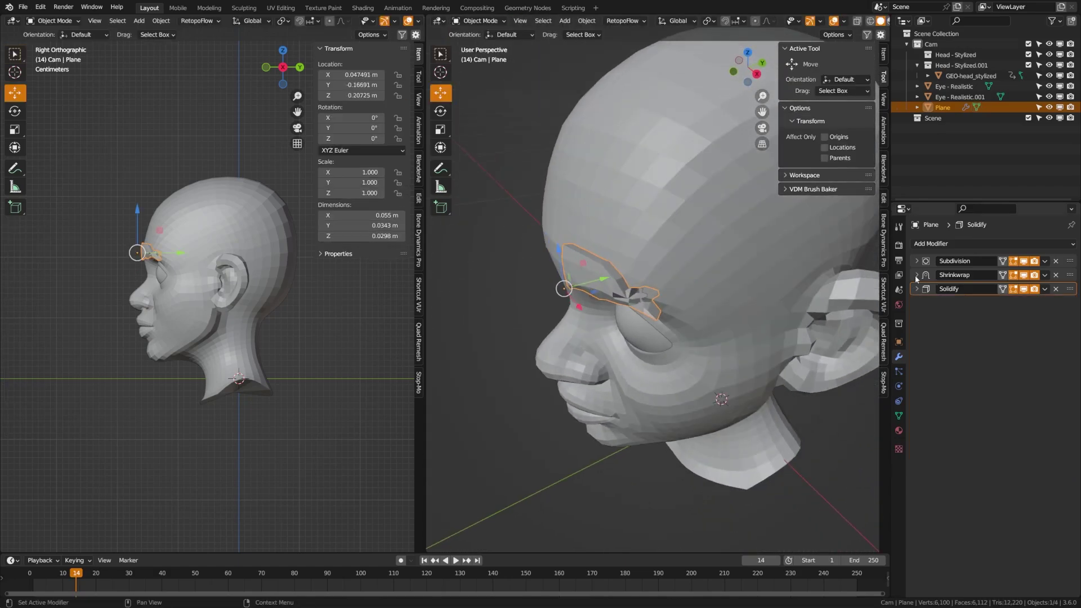
left_click(916, 275)
mouse_move(1018, 330)
left_mouse_down()
mouse_move(1007, 329)
mouse_move(1020, 330)
left_mouse_up()
key("alt+a")
- Convert the brow plane to a plain mesh and switch it to Sculpt Mode
middle_click_drag(734, 312, 626, 275)
left_click(597, 285)
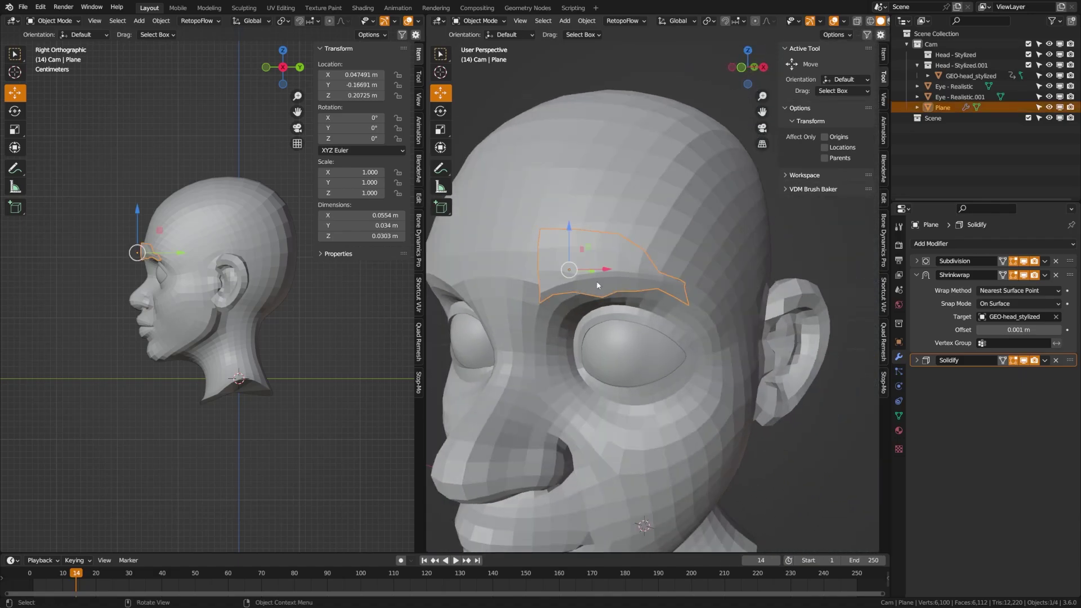
right_click(705, 306)
type("convert")
key("Return")
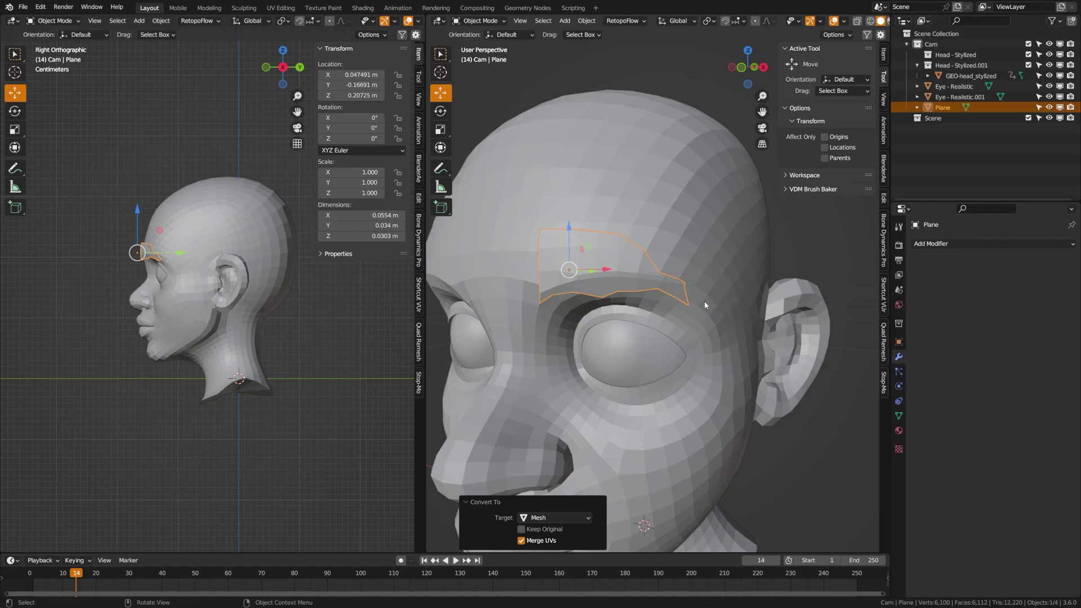
key("ctrl+Tab")
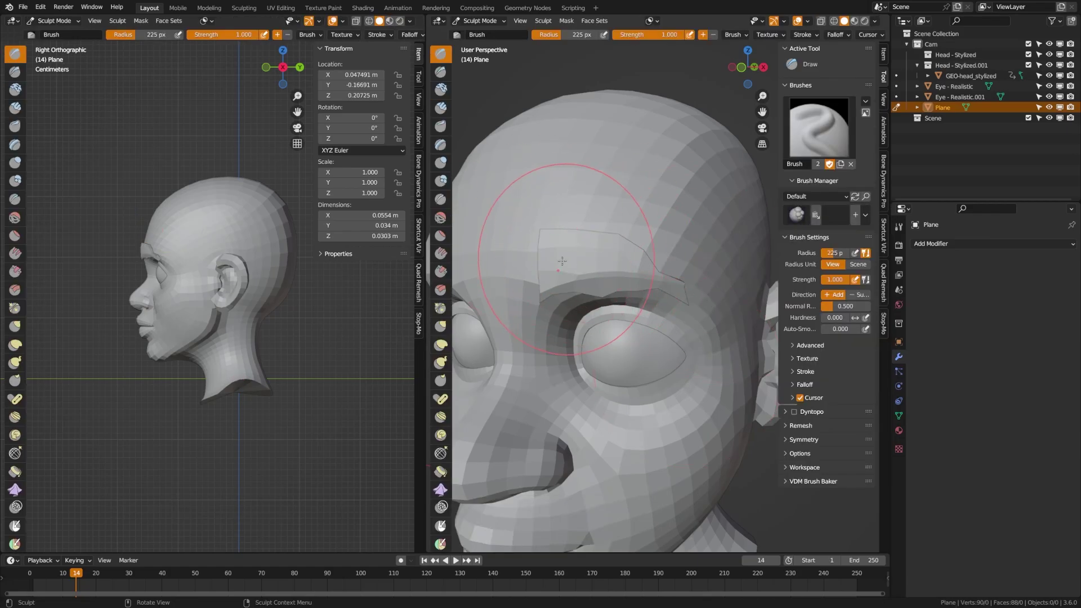